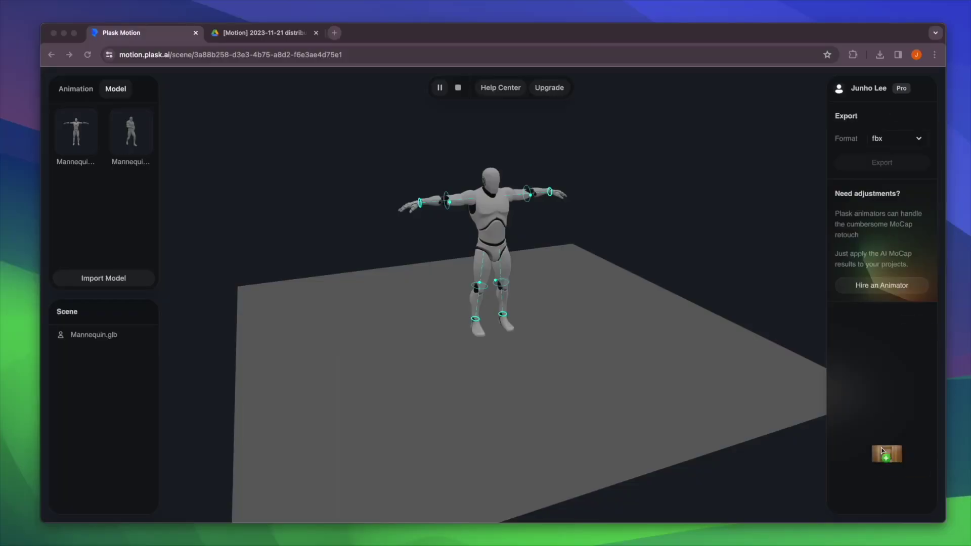
Step: Import the 2023-11-12-referencevideo.mp4 clip for animation extraction, using all 529 frames with Multi-person and T-pose off
left_click_drag(884, 451, 695, 418)
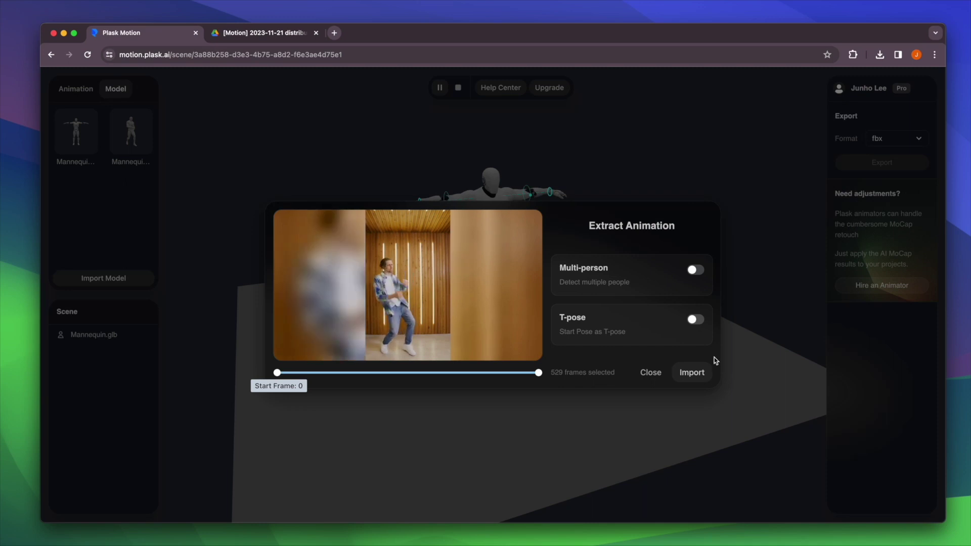
left_click(694, 373)
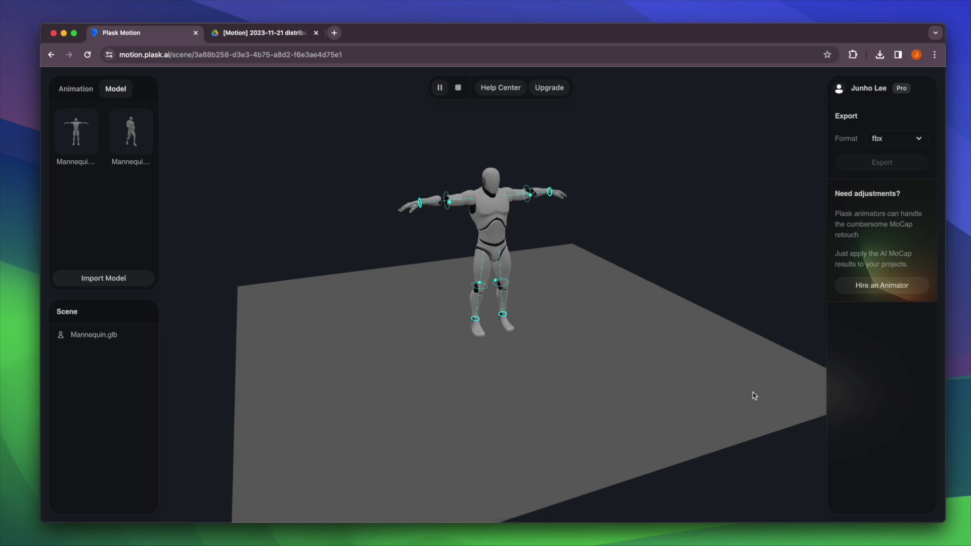
Step: Apply the animation extracted from the reference video to Mannequin.glb in the scene and play it back
left_click(75, 89)
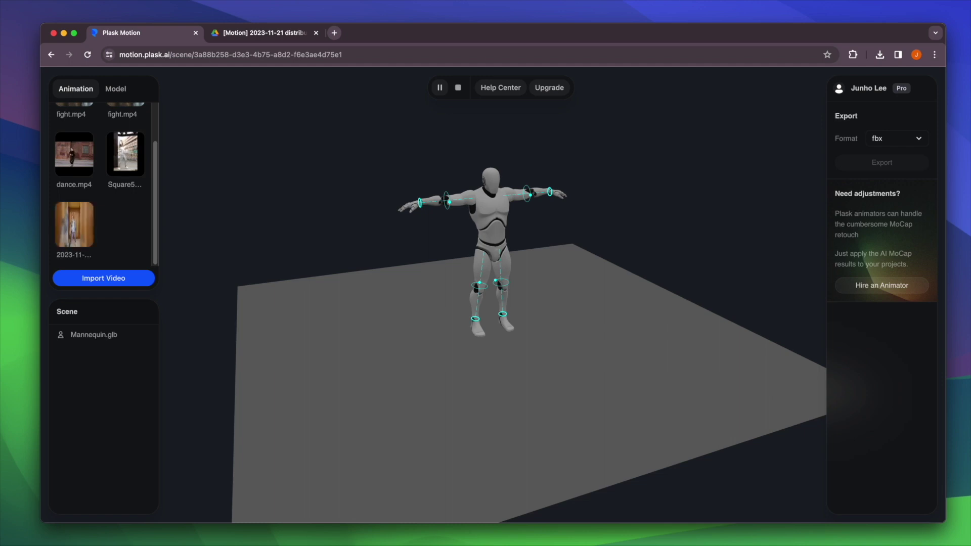
left_click_drag(71, 213, 116, 334)
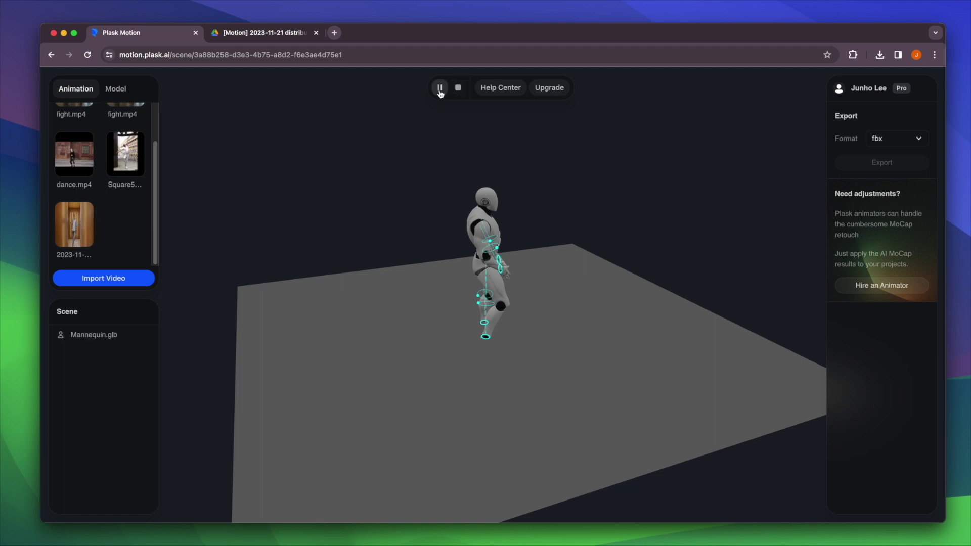
left_click_drag(655, 158, 508, 172)
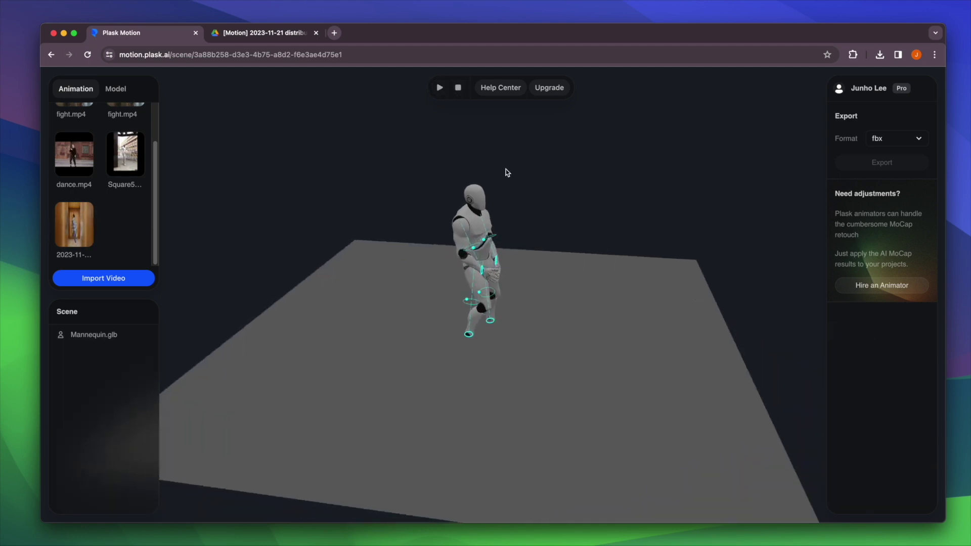
left_click(435, 89)
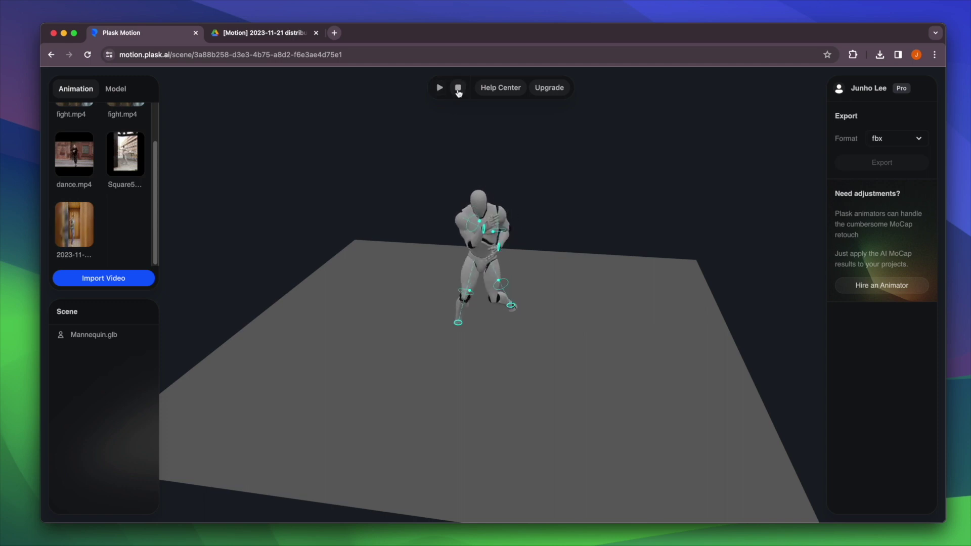
Step: Export the animated Mannequin.glb in fbx format and close the browser window once it has downloaded
right_click(121, 341)
left_click(99, 349)
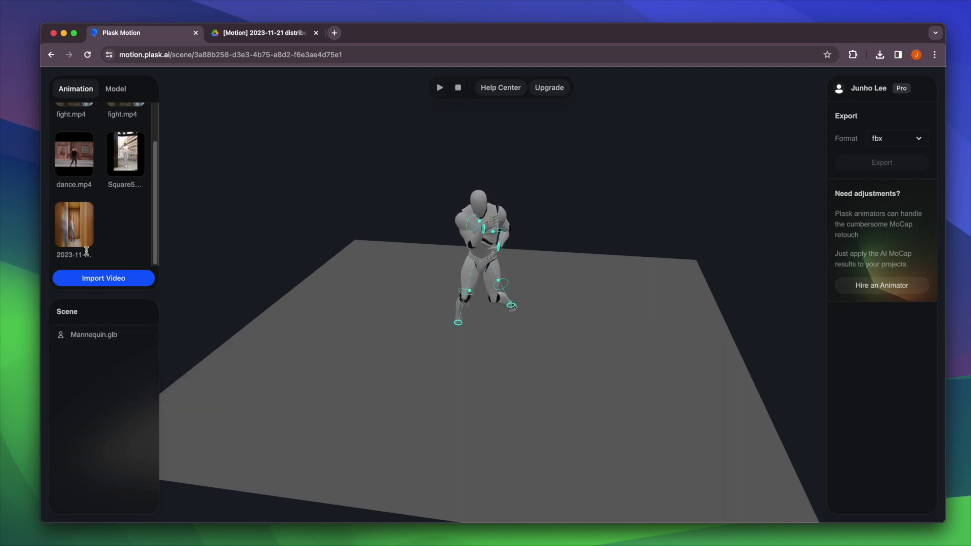
left_click(71, 338)
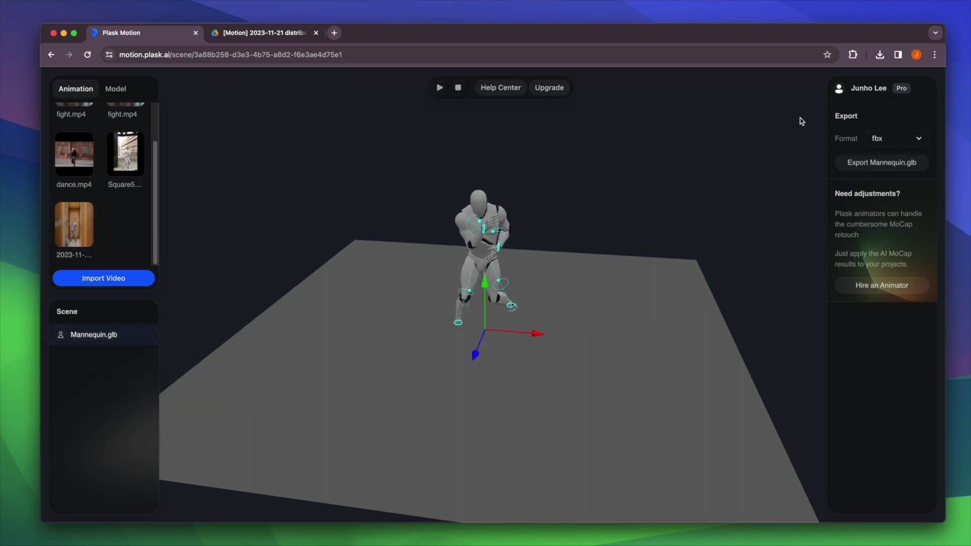
left_click(887, 164)
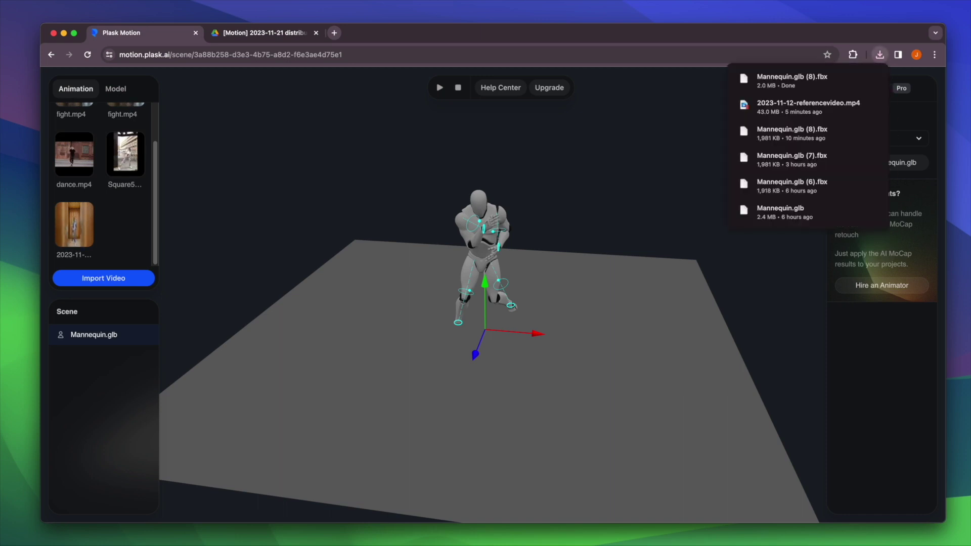
left_click(887, 55)
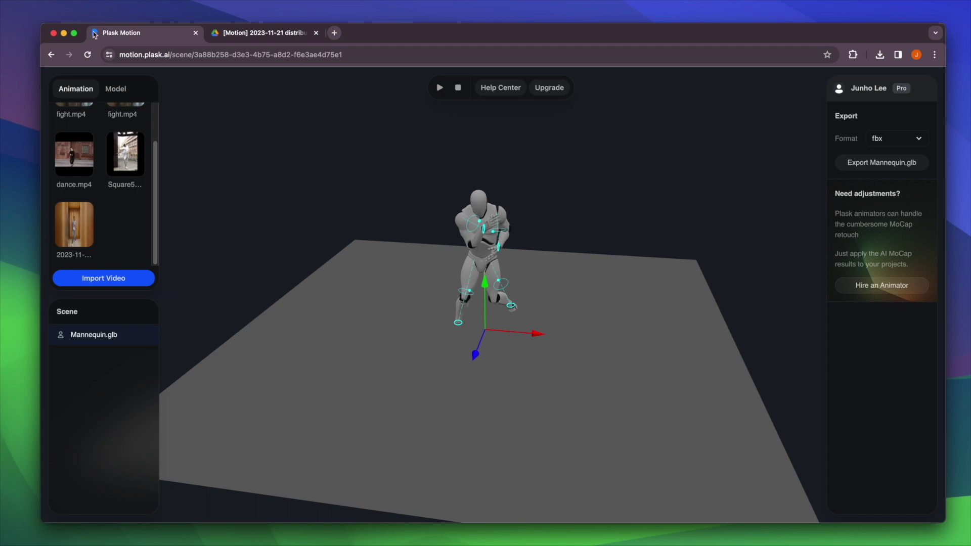
left_click(54, 34)
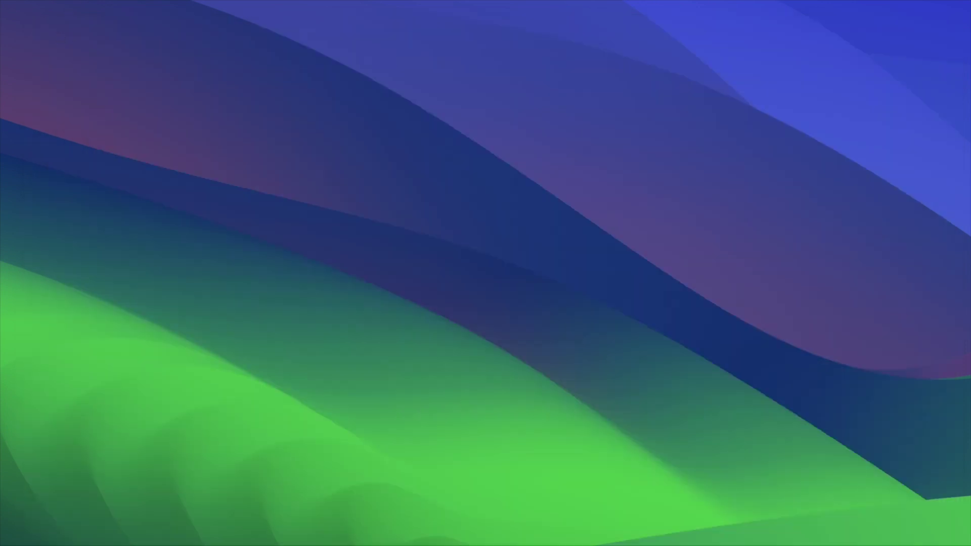
Step: Switch to Blender, enlarge its window, dismiss the splash screen and delete the default cube
left_click_drag(970, 176, 237, 31)
left_click_drag(783, 495, 951, 528)
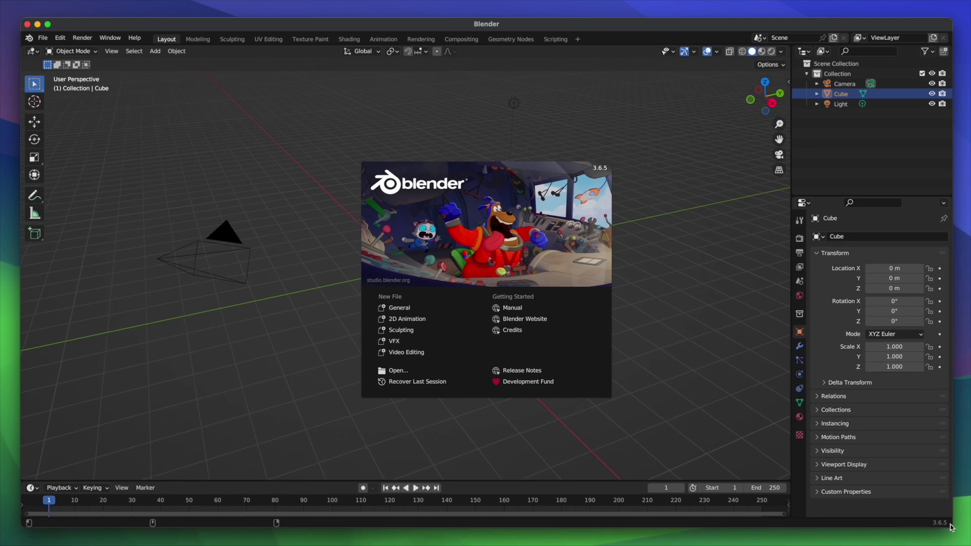
left_click(651, 257)
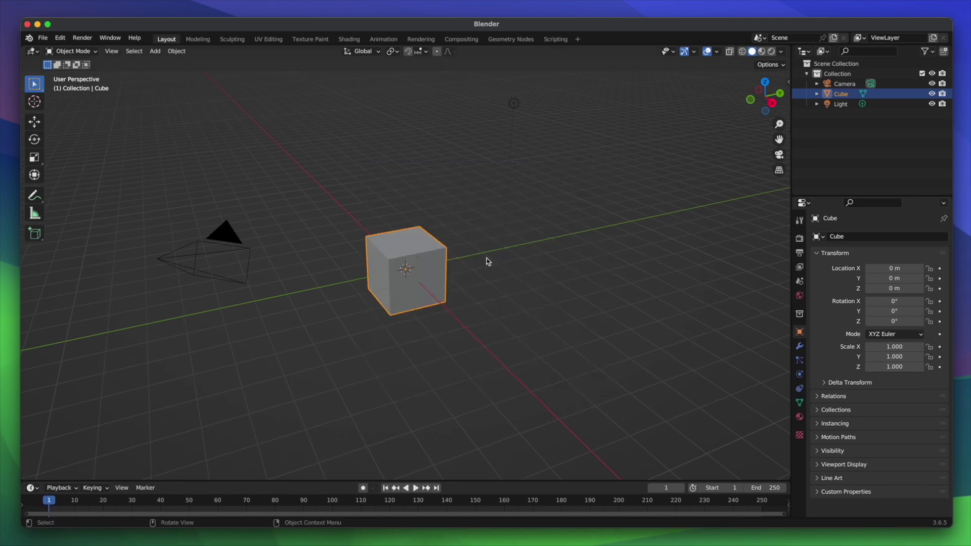
middle_click_drag(487, 262, 417, 261)
key("x")
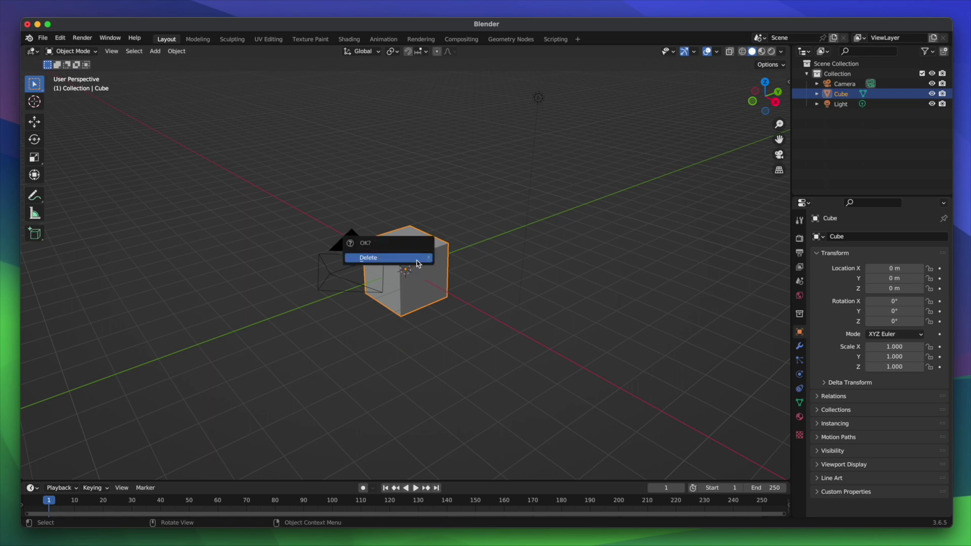
left_click(418, 264)
Step: Add a mesh plane at the origin and scale it up uniformly to about 9.06 as a floor
right_click(438, 238)
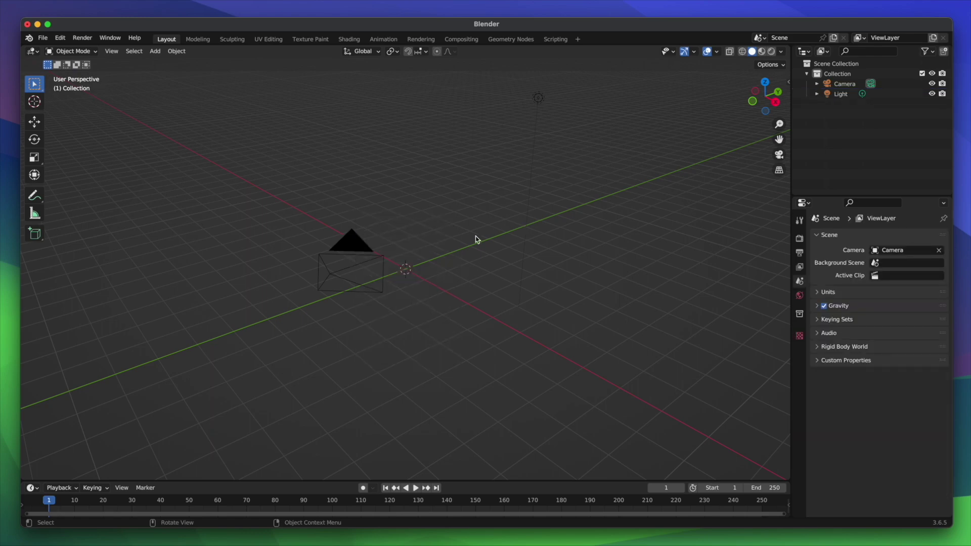
key("shift+a")
mouse_move(468, 241)
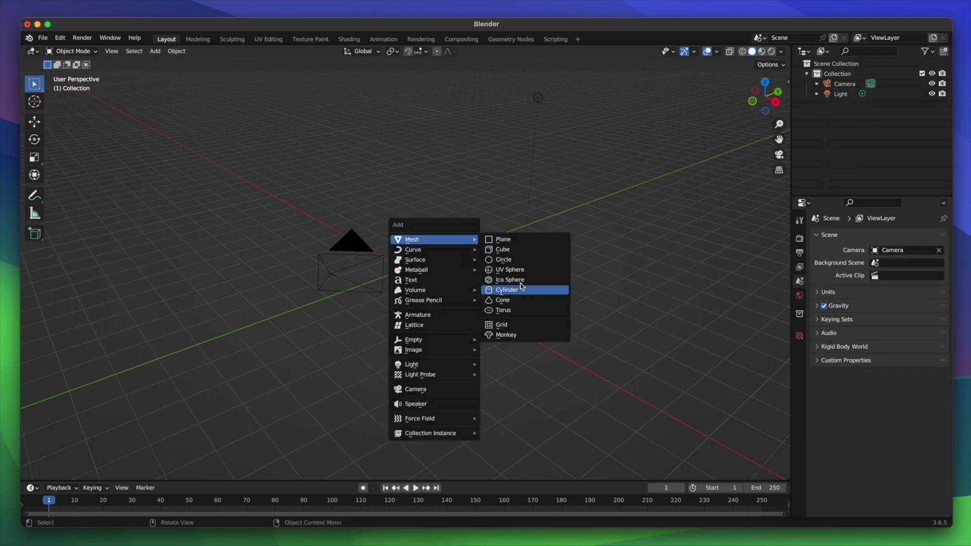
left_click(502, 241)
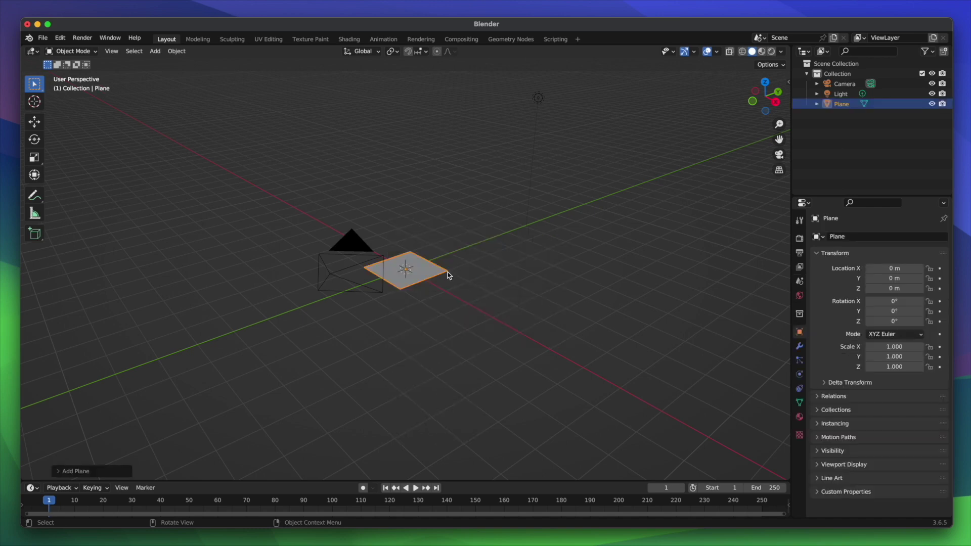
key("s")
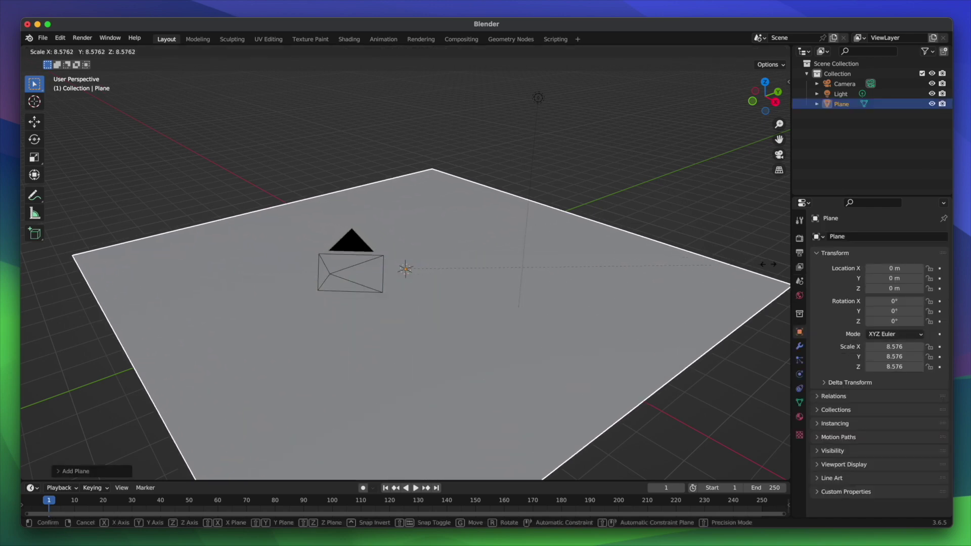
left_click(788, 266)
Step: Import the exported mannequin FBX file from the Downloads folder into the scene
scroll(591, 222, "right", 3)
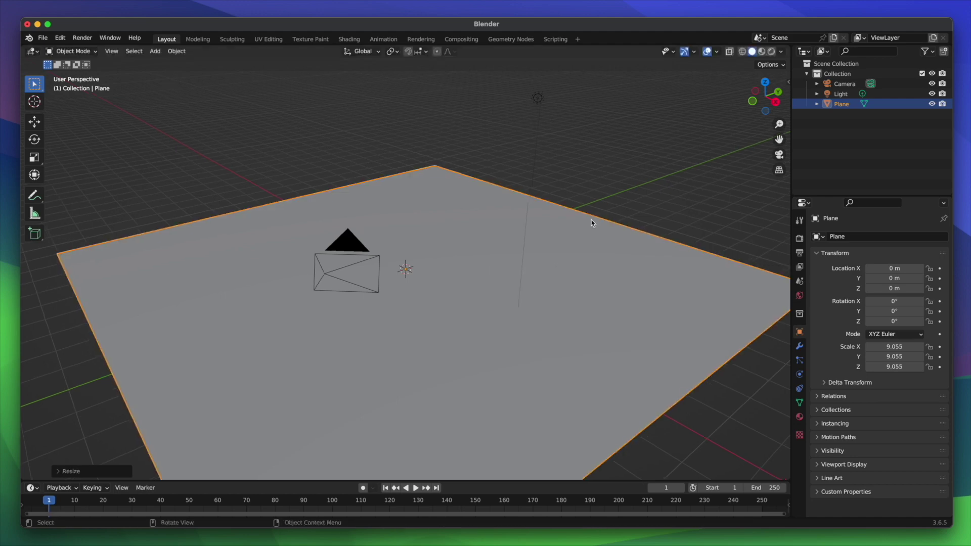
left_click(60, 40)
mouse_move(43, 38)
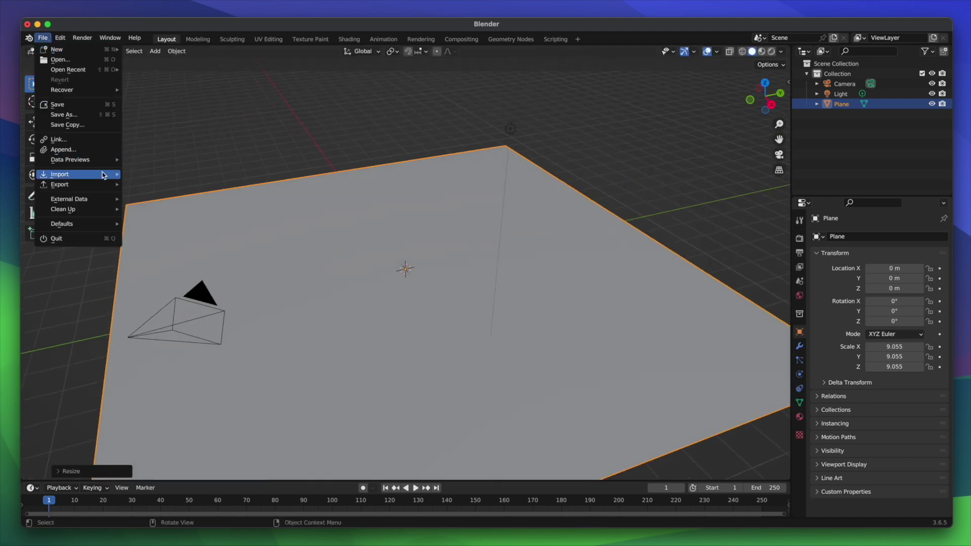
mouse_move(103, 175)
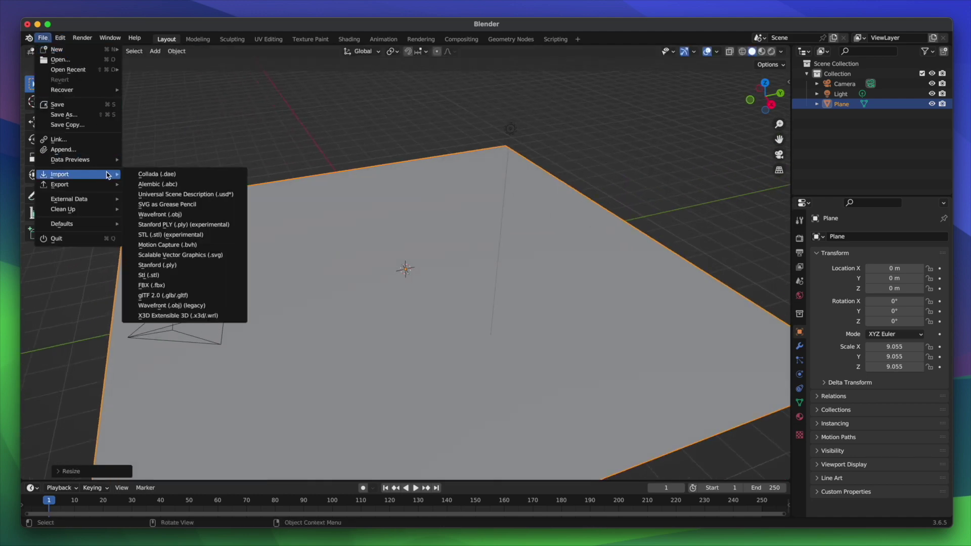
left_click(203, 286)
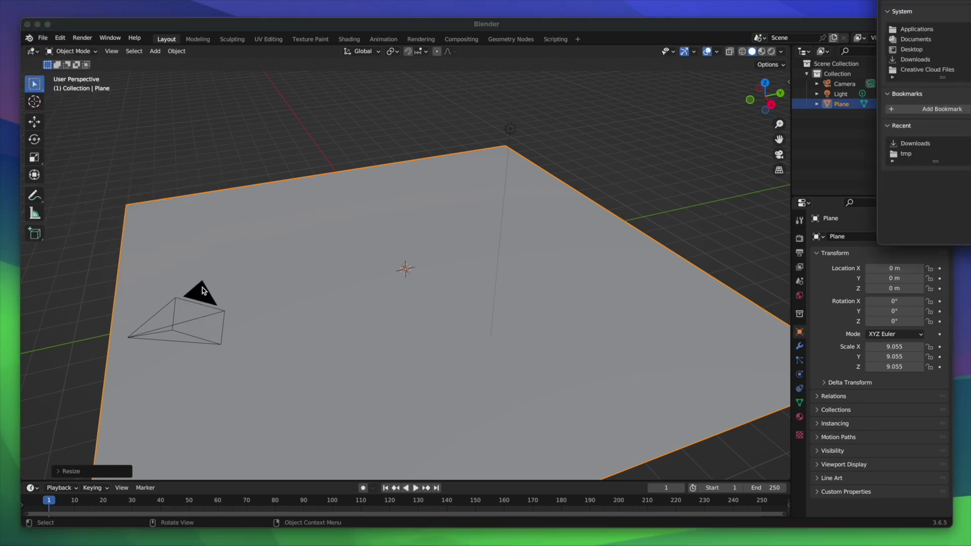
left_click(923, 60)
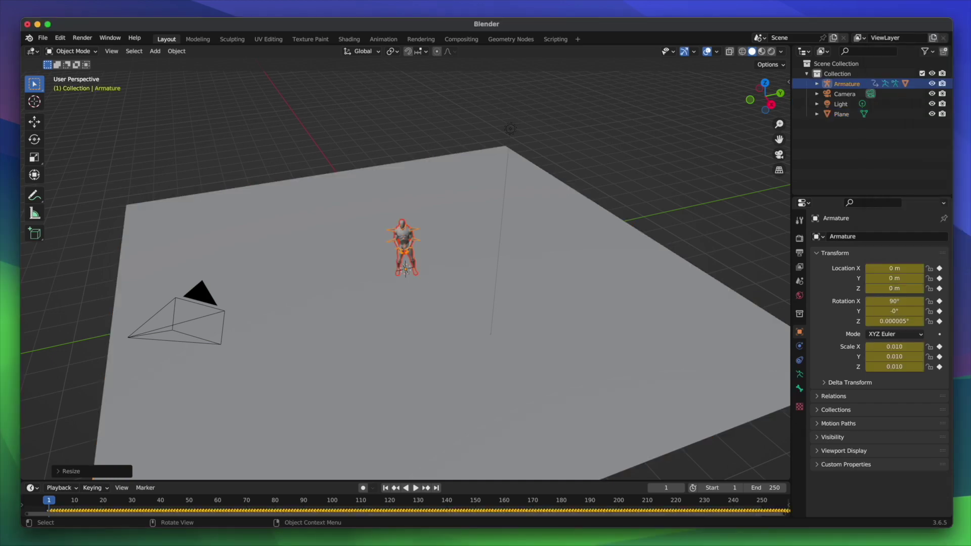
Step: Play the imported mannequin animation and view it from another angle to check its position on the floor
key("space")
middle_click_drag(549, 234, 506, 241)
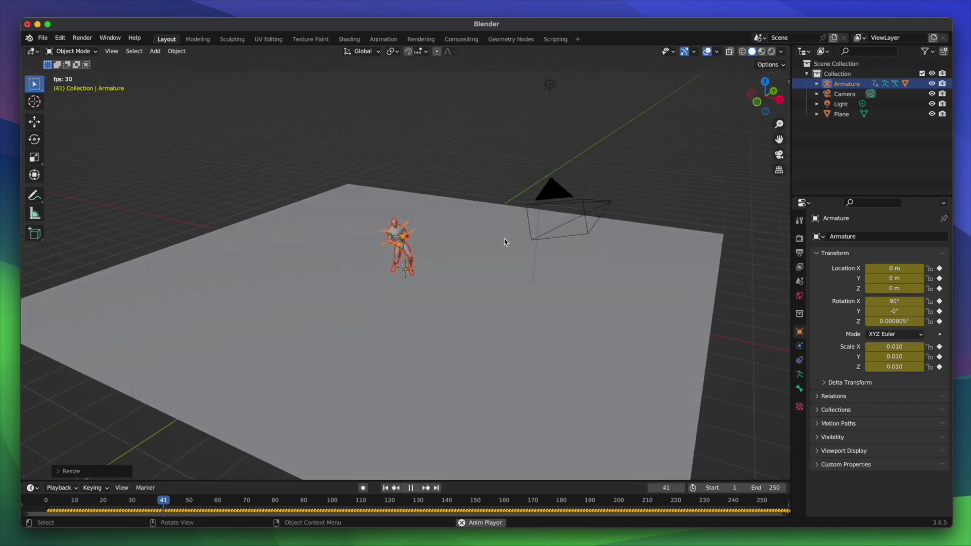
left_click(505, 241)
middle_click_drag(506, 241, 427, 317)
Step: Move the floor plane down to about Z -0.17 m beneath the mannequin's feet, checking its position against the playing animation
left_click(397, 289)
key("g")
left_click(438, 251)
key("space")
key("g")
left_click(503, 221)
key("space")
key("space")
key("g")
left_click(397, 303)
key("space")
middle_click_drag(607, 283, 462, 299)
key("space")
left_click(463, 300)
key("g")
left_click(464, 309)
Step: Play the animation through to frame 250 to check the mannequin's feet against the lowered floor
middle_click_drag(607, 256, 495, 256)
key("space")
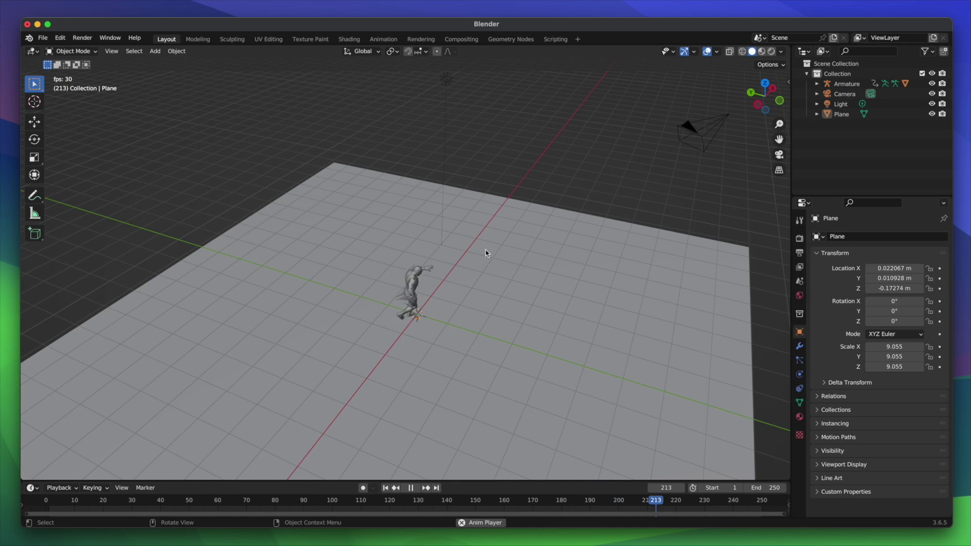
key("space")
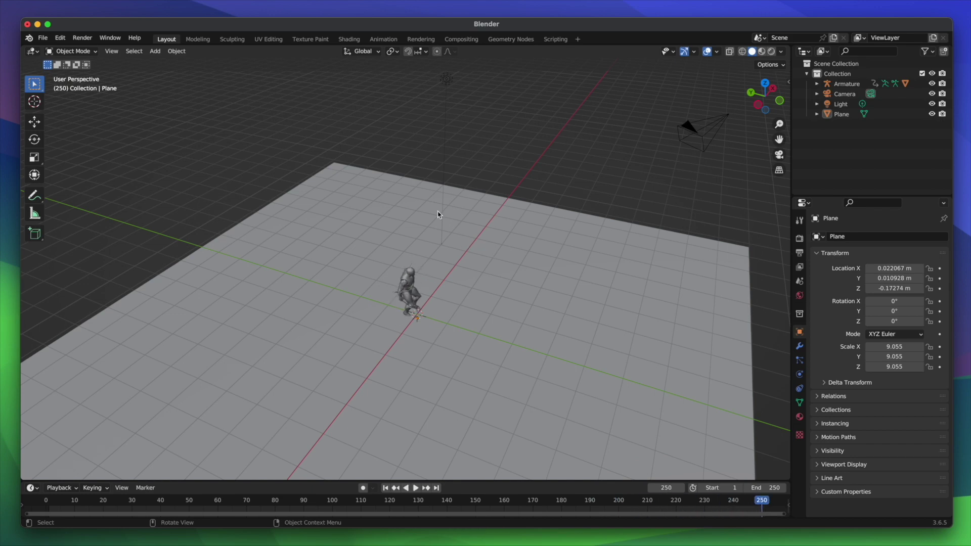
Step: In Edit Mode, select the plane's far corner vertex and bevel it into a wide diagonal edge behind the mannequin
middle_click_drag(381, 152, 378, 149)
key("Tab")
left_click_drag(390, 135, 299, 175)
right_click(376, 153)
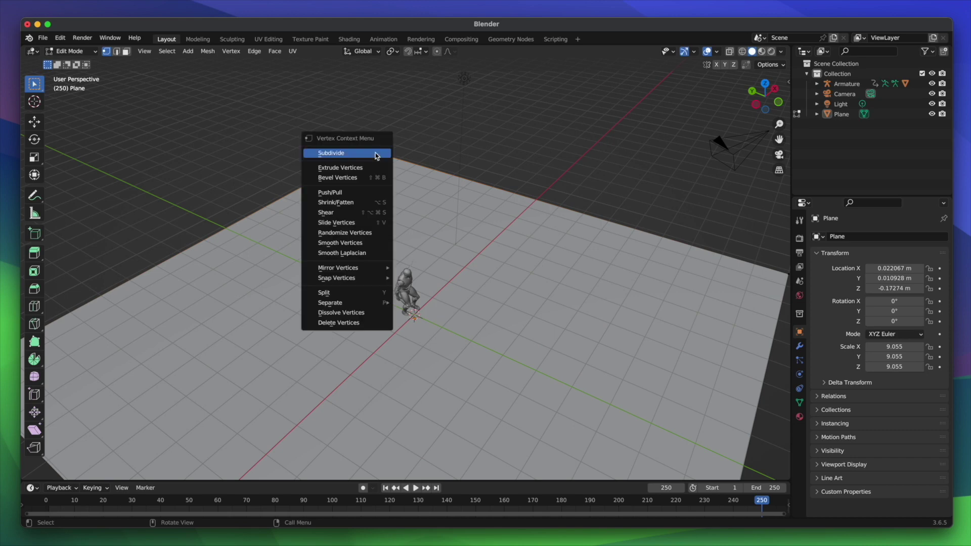
left_click(366, 179)
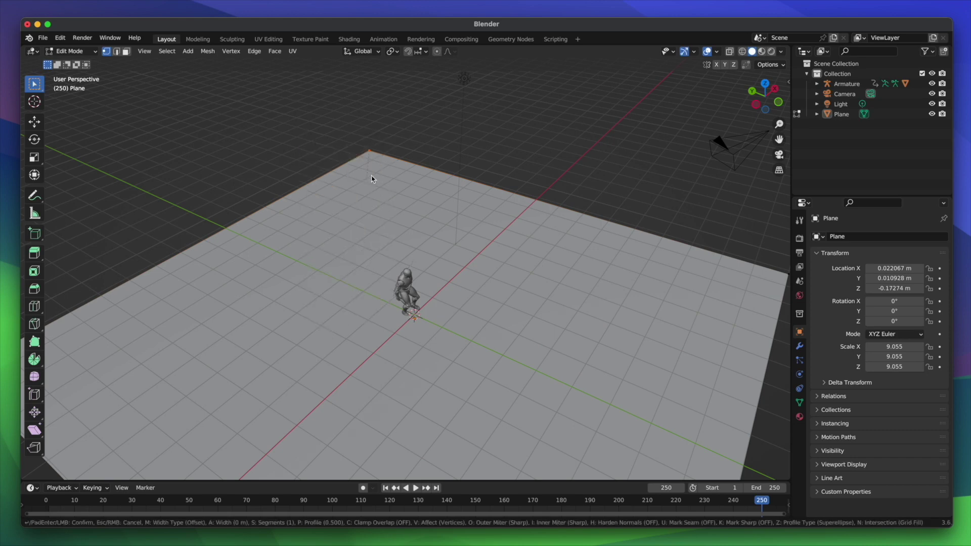
left_click(471, 268)
Step: Select both end vertices of the diagonal edge and extrude them about 5.08 m up along Z to form a back wall
middle_click_drag(581, 267, 582, 266)
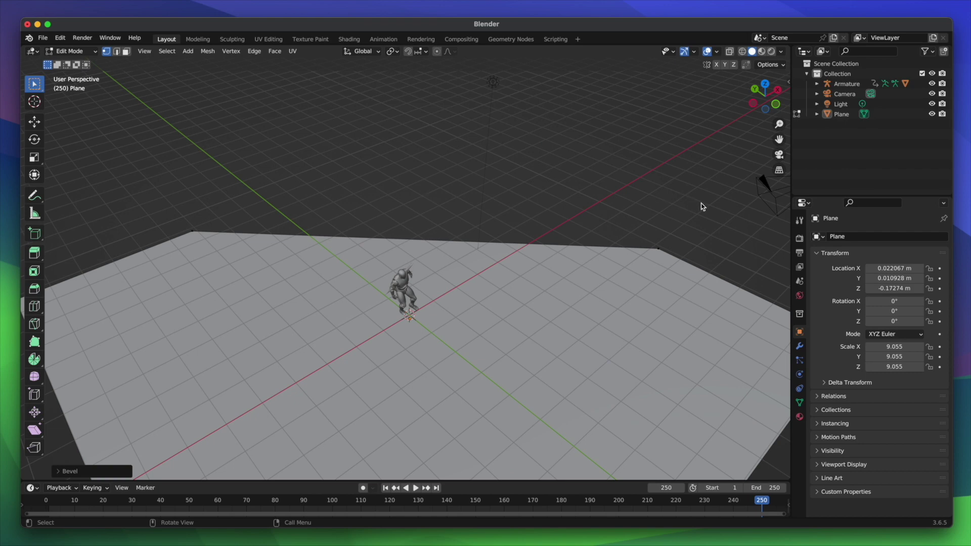
middle_click_drag(532, 202, 533, 203)
left_click_drag(707, 214, 125, 251)
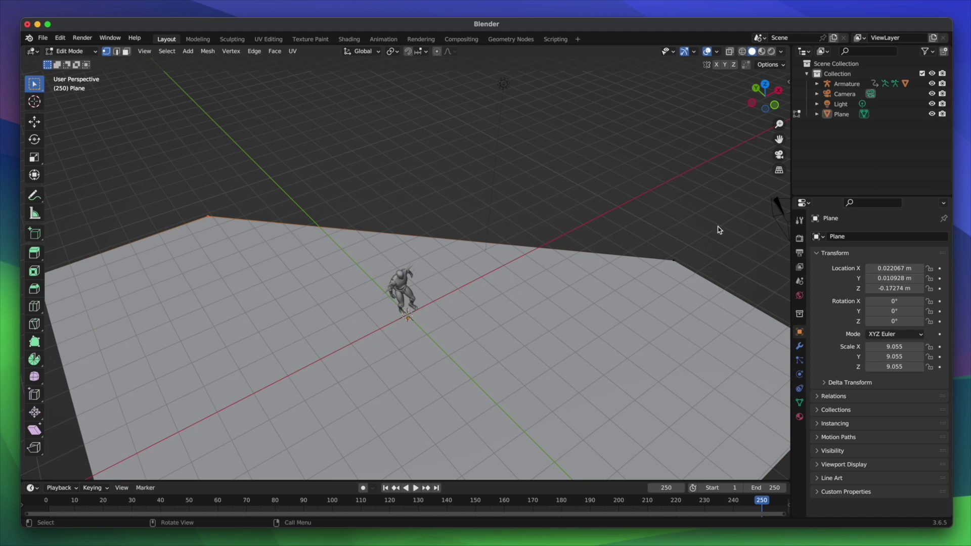
left_click_drag(720, 241, 599, 282)
middle_click_drag(574, 276, 602, 276)
left_click_drag(275, 240, 137, 298, "shift")
key("e")
key("z")
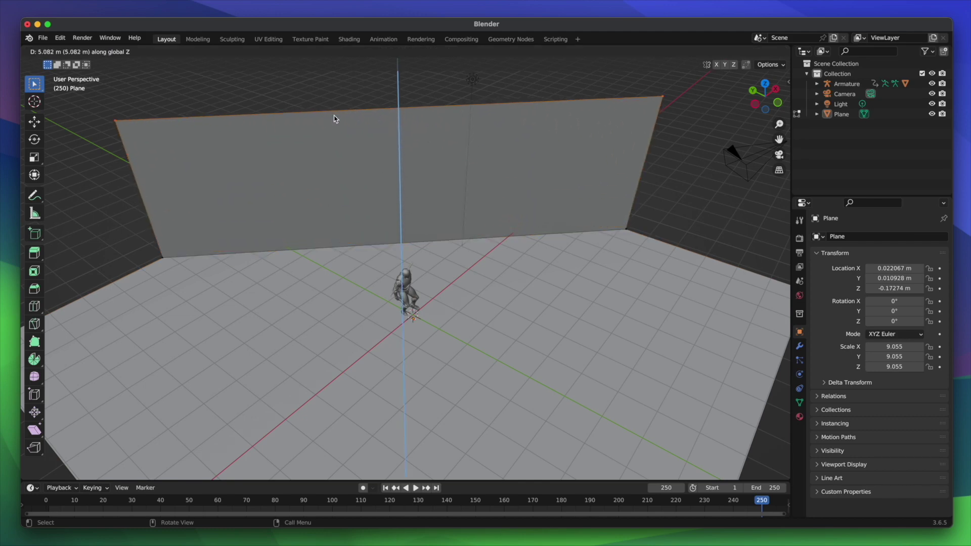
left_click(333, 116)
Step: Select the corner vertices of the back wall, including the two where it meets the floor
middle_click_drag(478, 214, 478, 212)
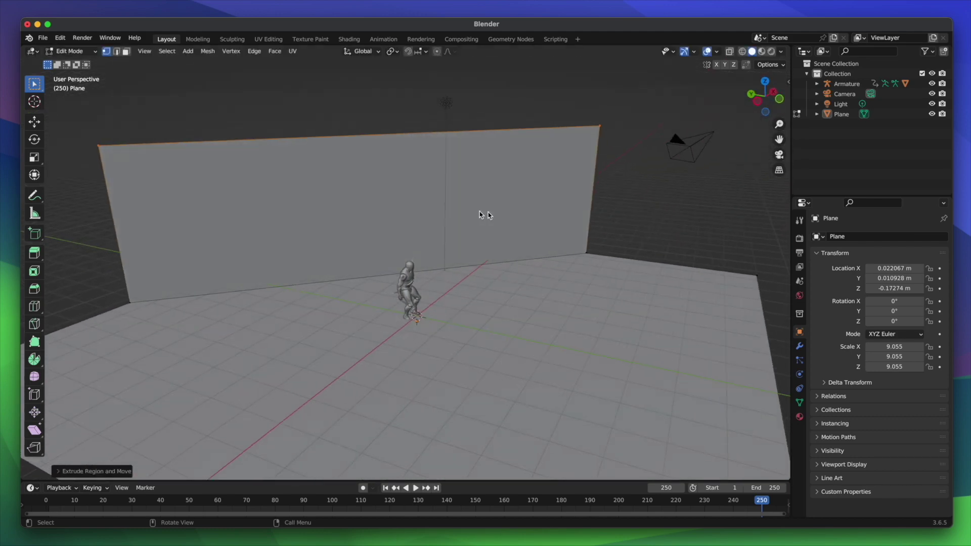
left_click_drag(610, 237, 95, 310)
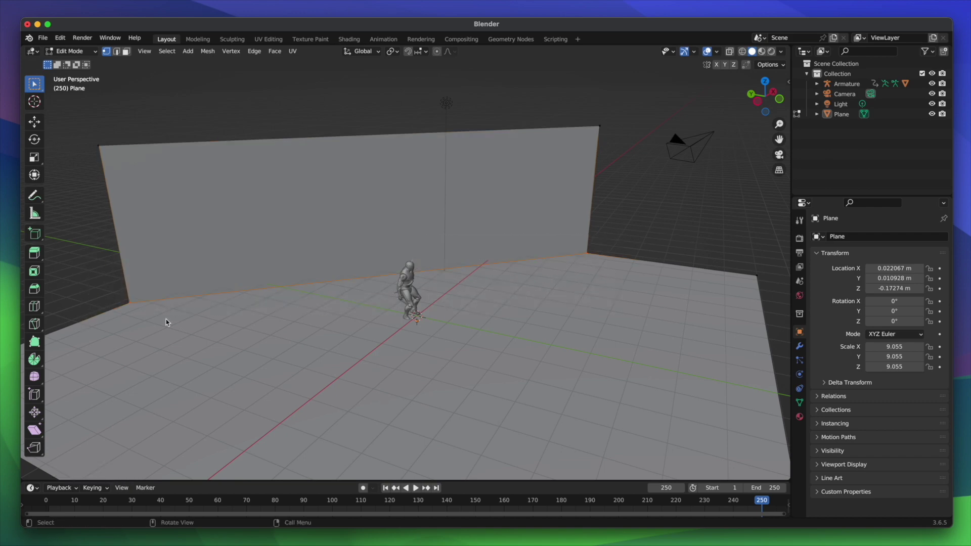
scroll(166, 322, "left", 5)
scroll(207, 295, "left", 4)
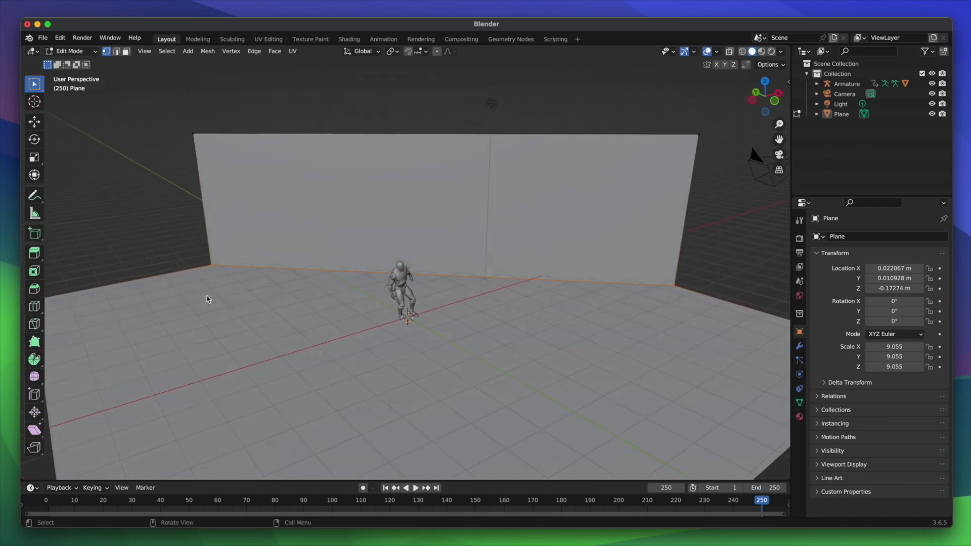
scroll(239, 296, "right", 5)
left_click_drag(283, 104, 212, 285, "ctrl")
left_click_drag(754, 138, 103, 332)
scroll(196, 341, "left", 5)
scroll(435, 122, "right", 3)
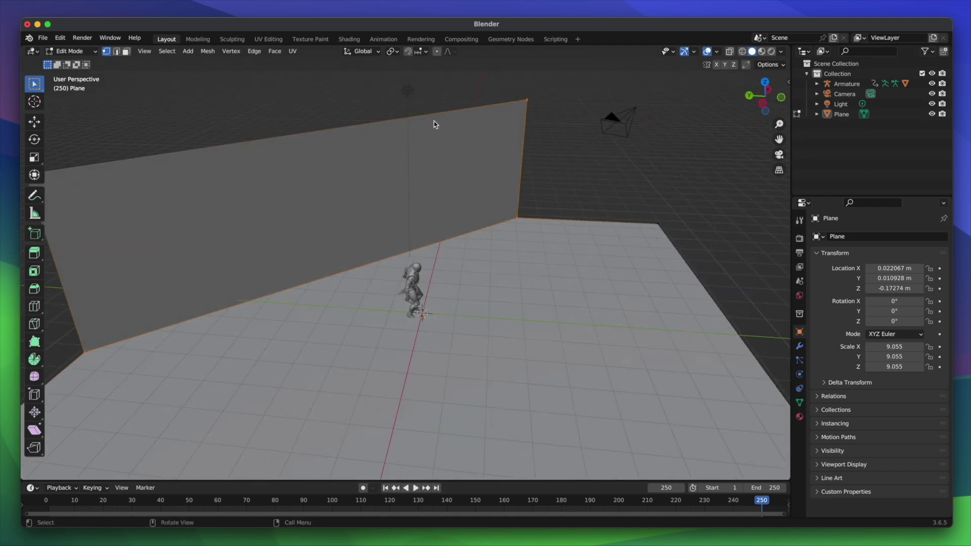
left_click_drag(631, 113, 77, 392)
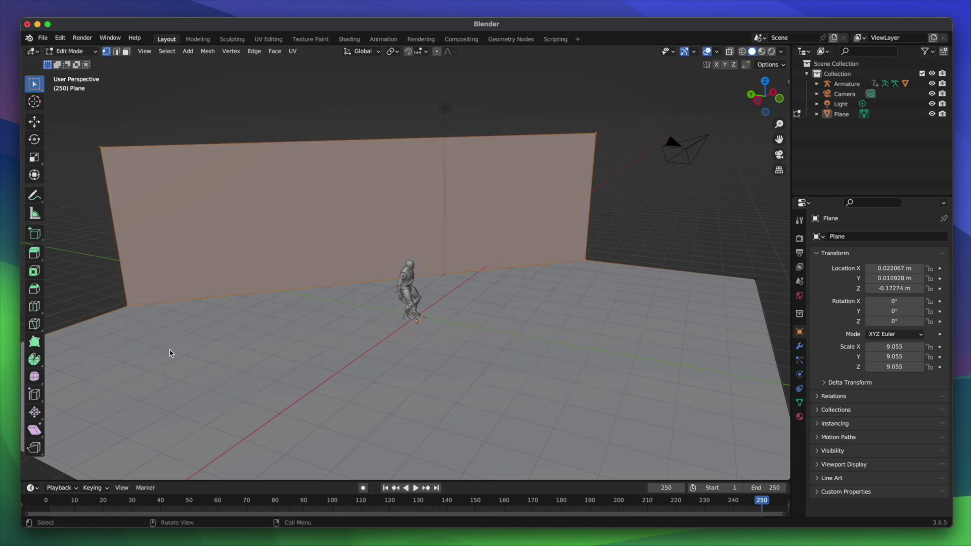
Step: Try a vertex bevel with 10 segments and about 0.267 m width on the back wall's corners
scroll(204, 319, "right", 2)
right_click(239, 261)
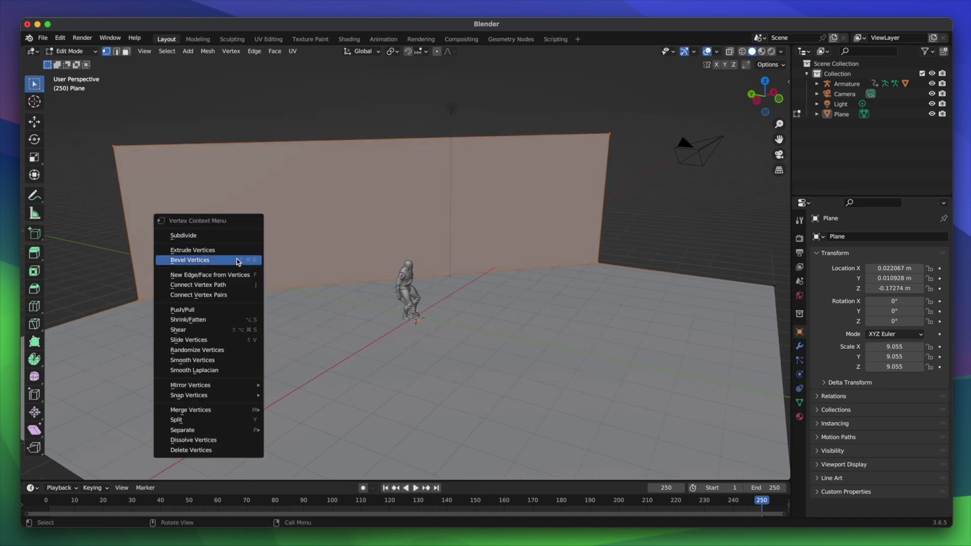
left_click(237, 261)
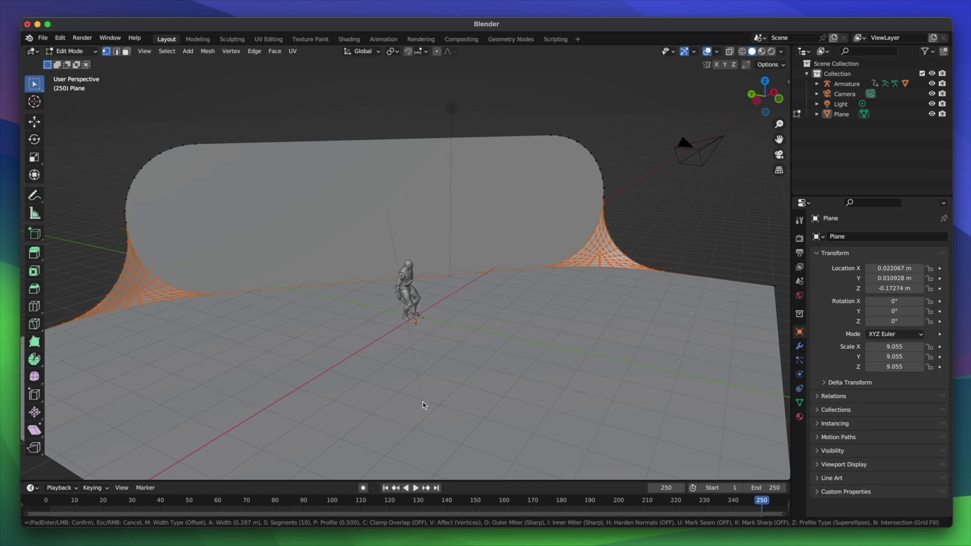
left_click(424, 405)
left_click(524, 335)
scroll(523, 334, "right", 2)
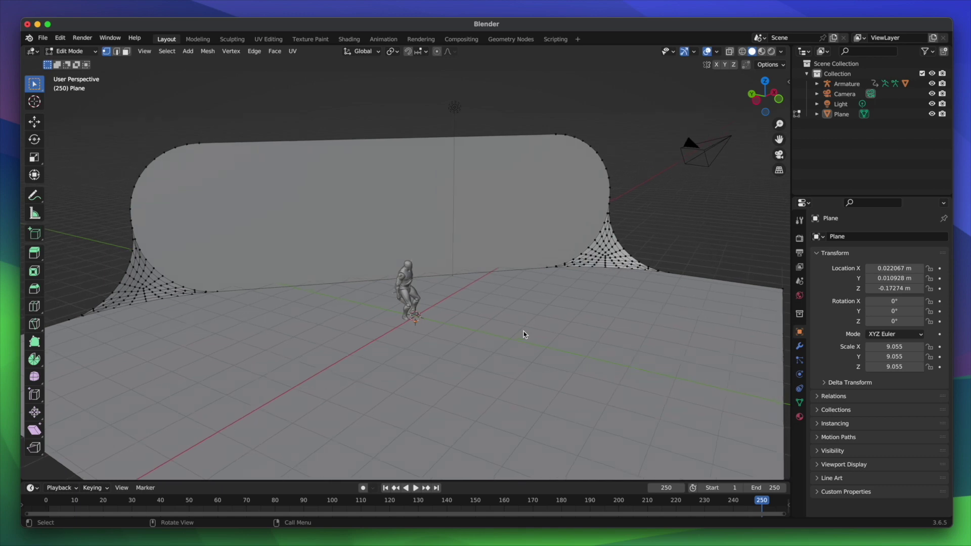
Step: Undo the vertex bevel and try again to select only the vertices along the base of the wall
key("ctrl+z")
key("ctrl+z")
left_click(668, 258)
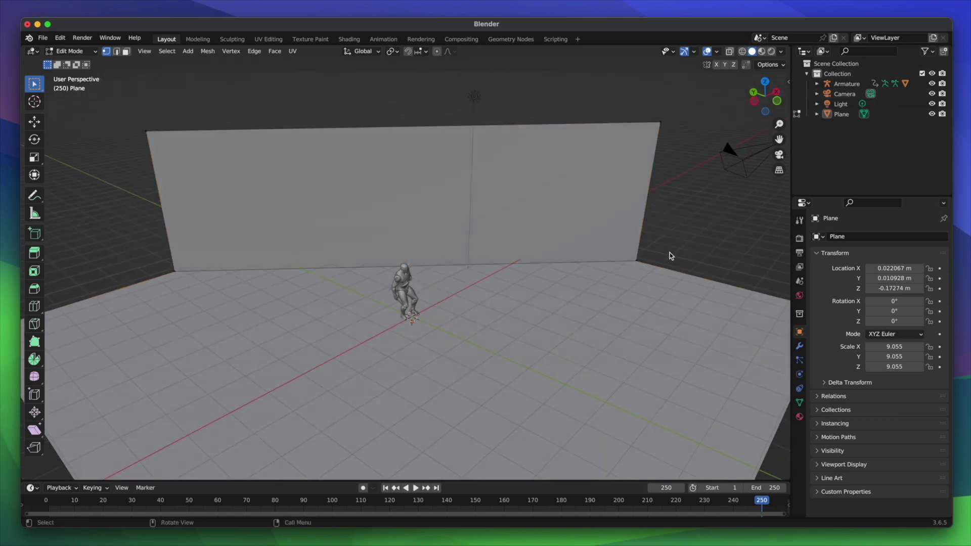
middle_click_drag(670, 253, 670, 253)
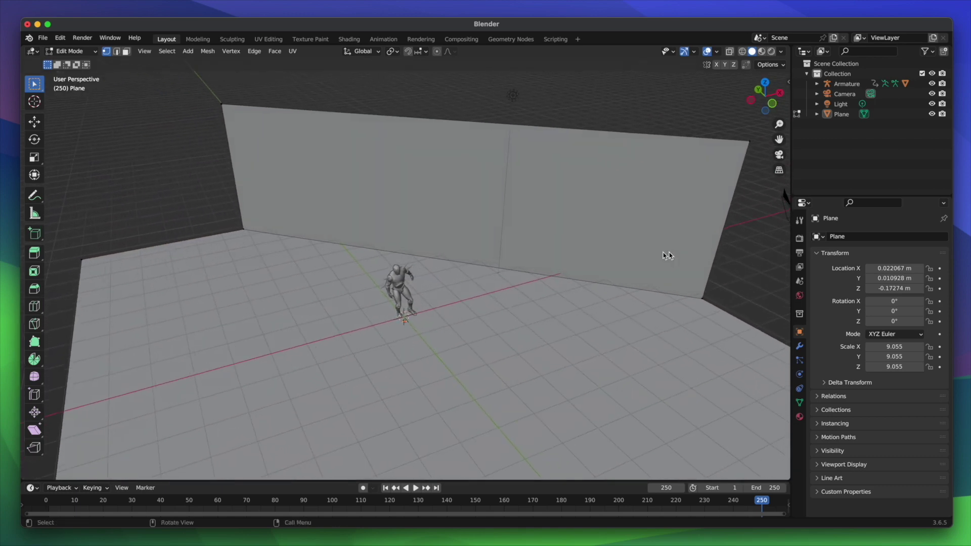
left_click(74, 243)
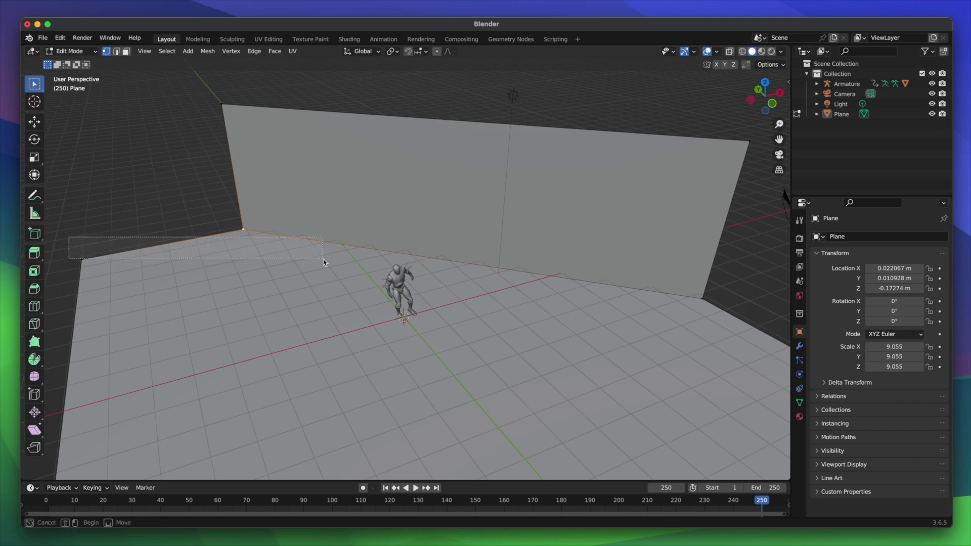
left_click_drag(253, 218, 81, 284)
scroll(130, 303, "left", 5)
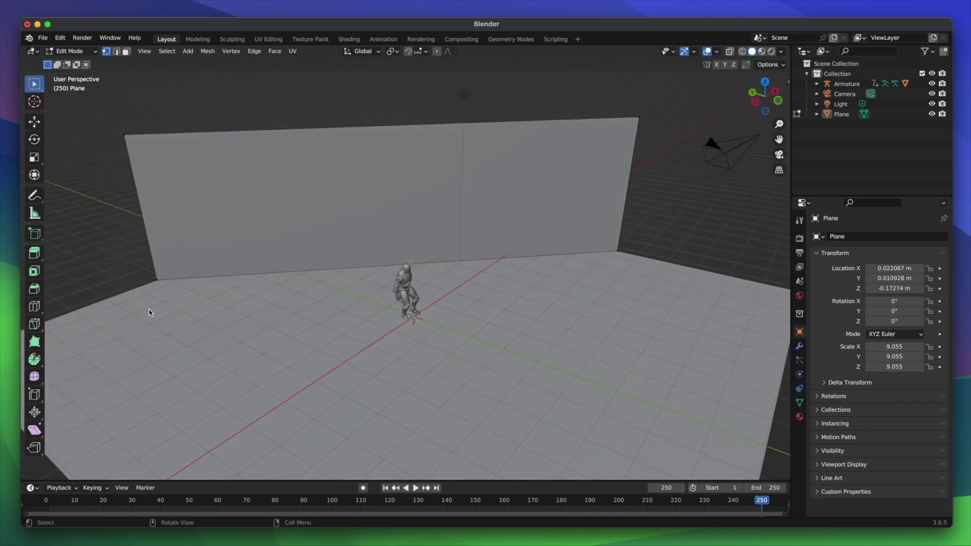
scroll(149, 312, "right", 3)
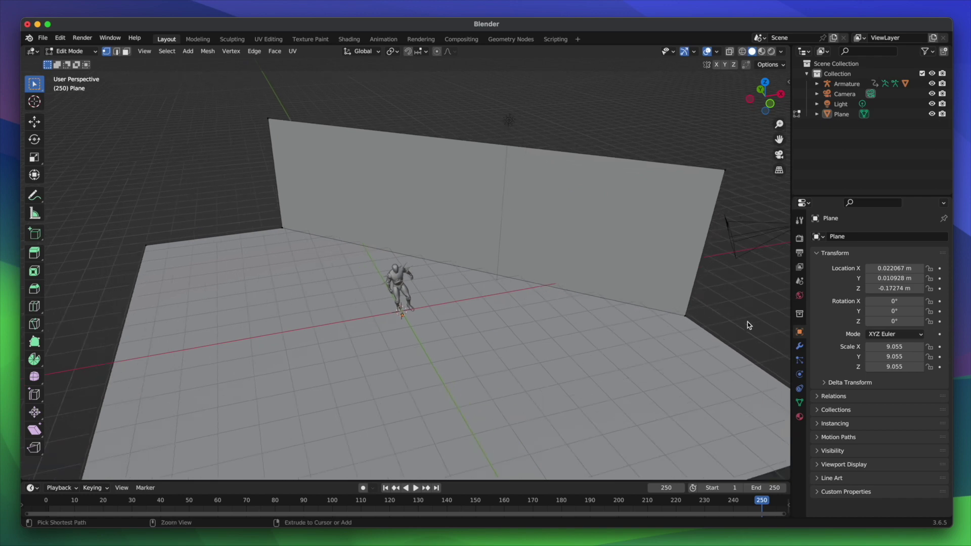
scroll(457, 327, "left", 5)
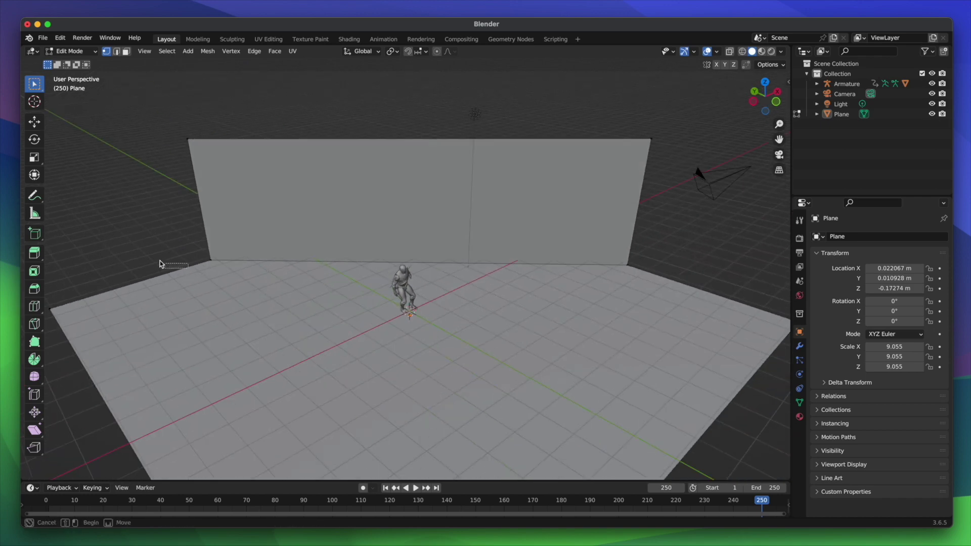
Step: Switch to edge selection and bevel the edge between floor and wall with 10 segments to a width of about 0.169 m
left_click(95, 52)
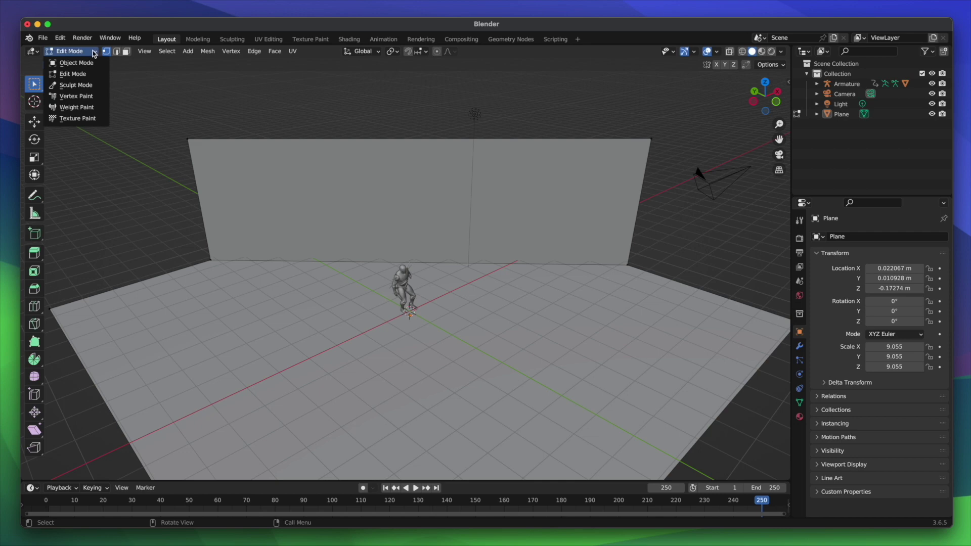
left_click(93, 52)
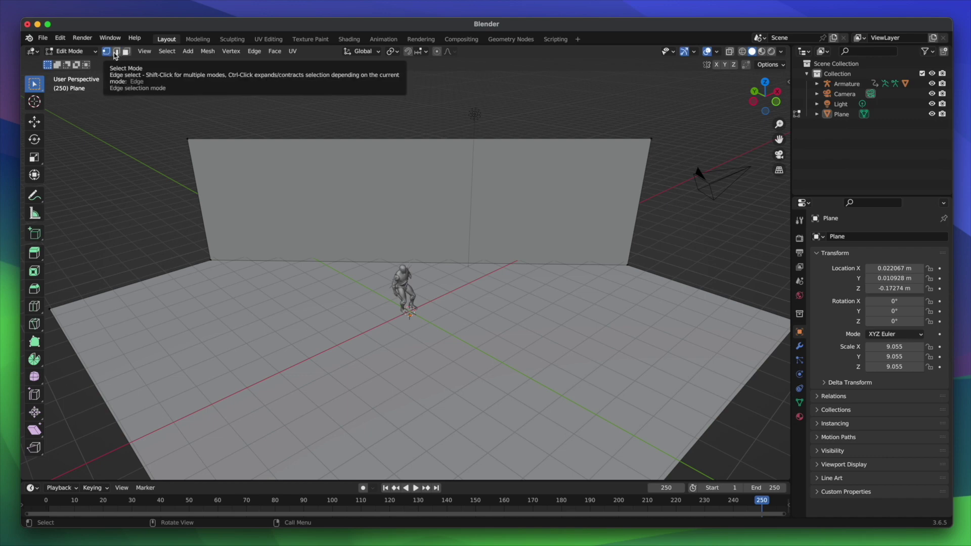
left_click_drag(374, 242, 311, 284)
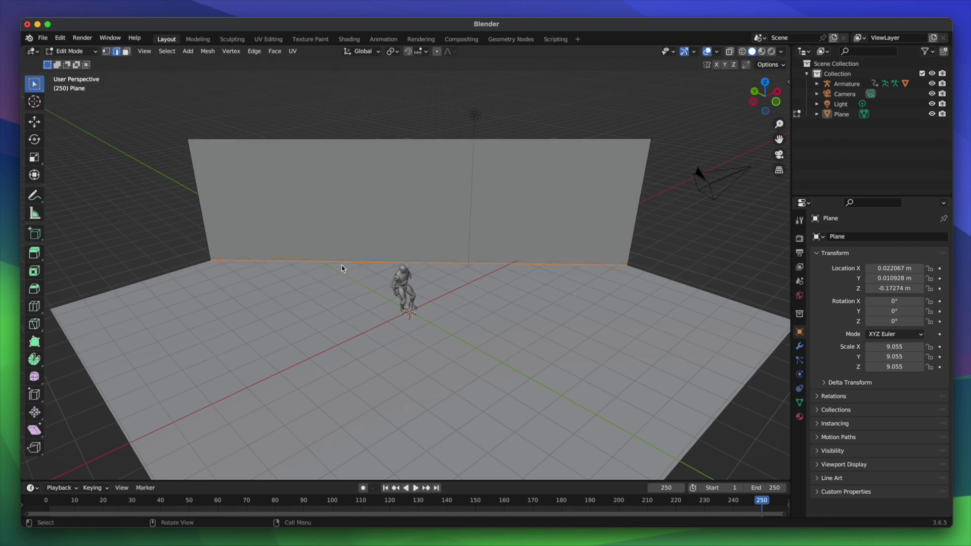
right_click(341, 269)
left_click(347, 273)
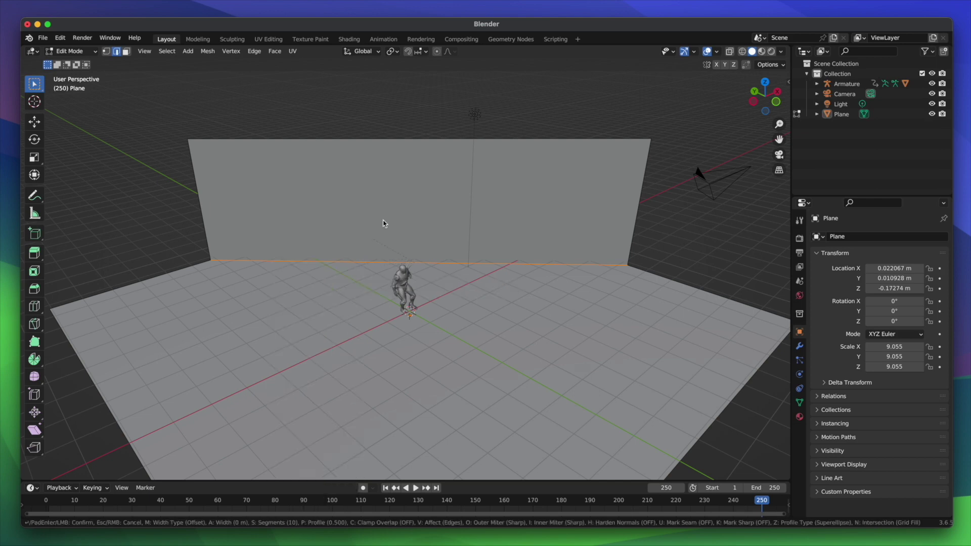
scroll(445, 172, "up", 9)
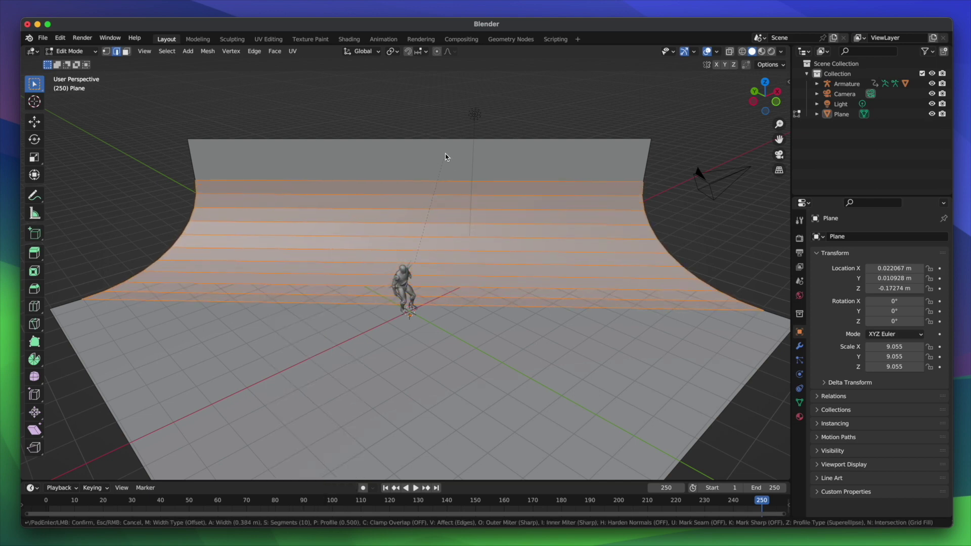
left_click(438, 179)
middle_click_drag(506, 270, 506, 270)
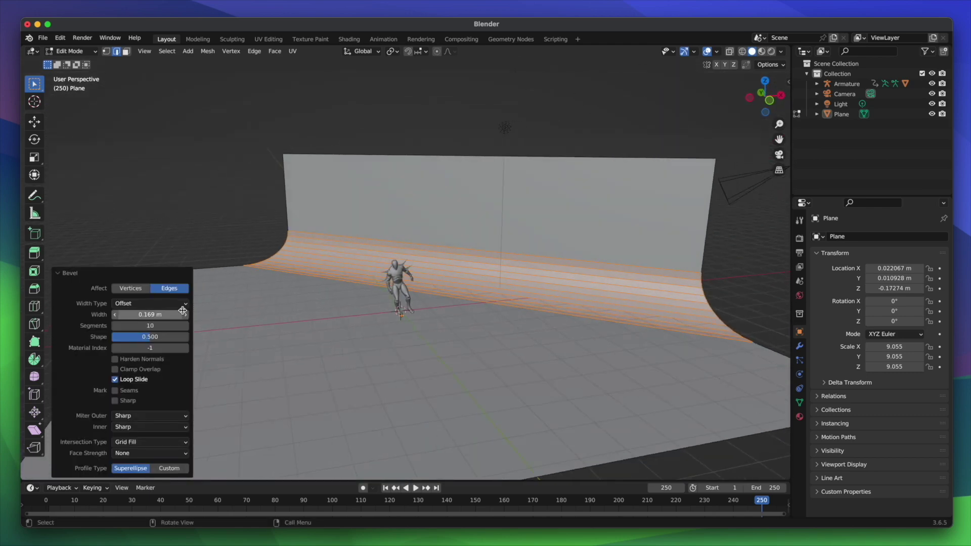
middle_click_drag(270, 329, 270, 329)
left_click(269, 329)
Step: Return to Object Mode and apply Shade Smooth to the curved backdrop plane
scroll(264, 331, "left", 5)
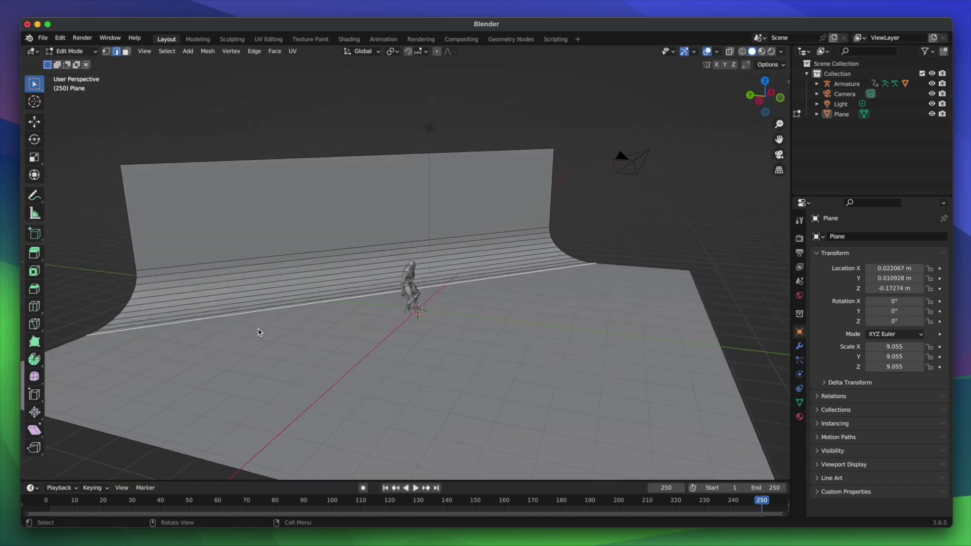
key("Tab")
scroll(258, 331, "left", 5)
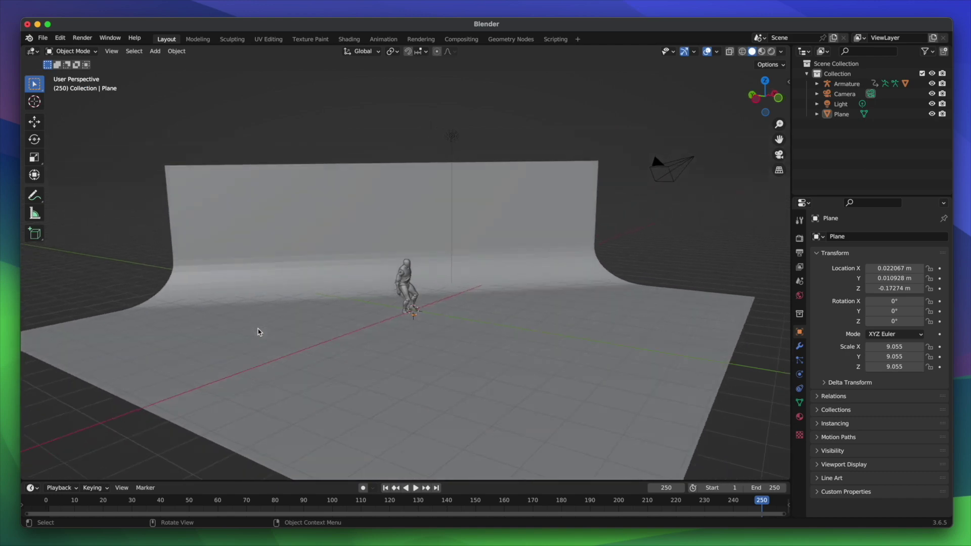
left_click(303, 236)
right_click(304, 236)
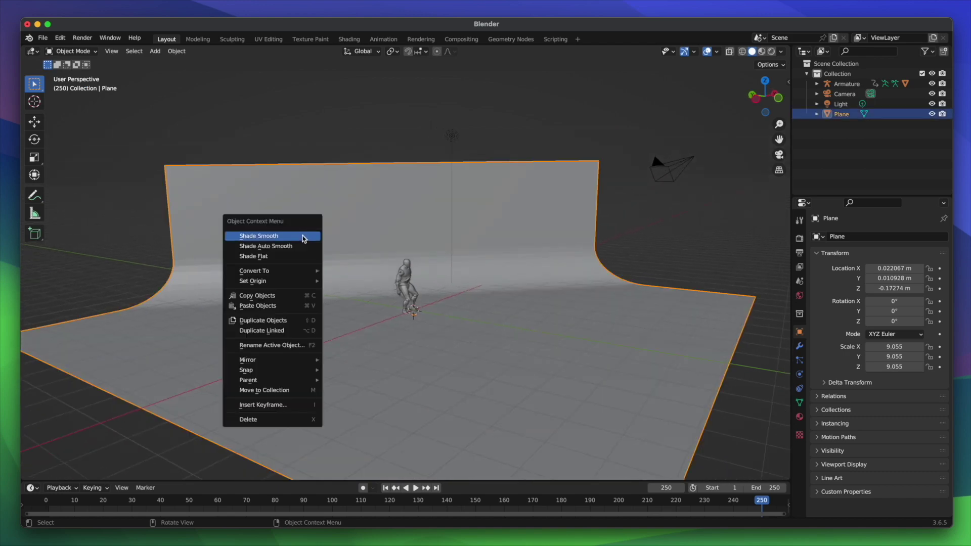
left_click(304, 237)
scroll(363, 270, "left", 5)
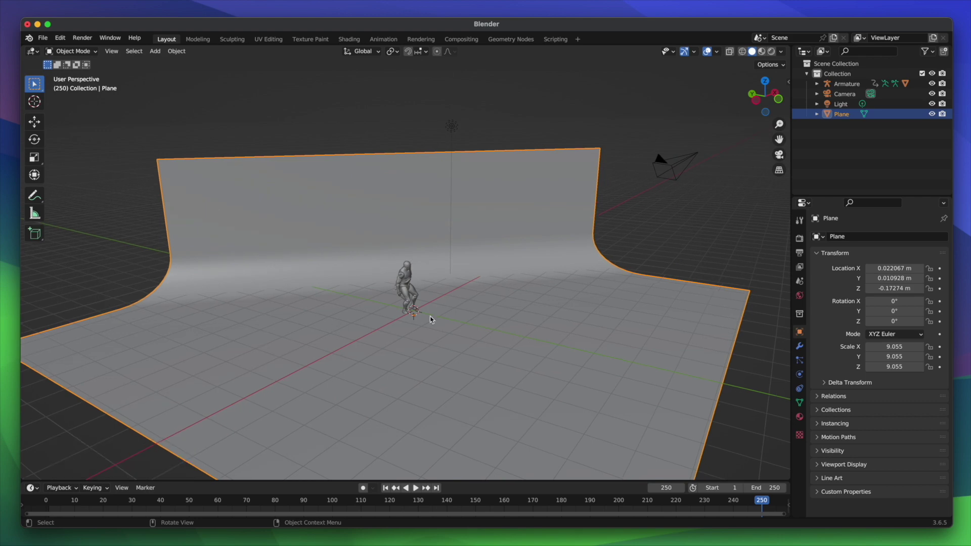
scroll(431, 319, "left", 3)
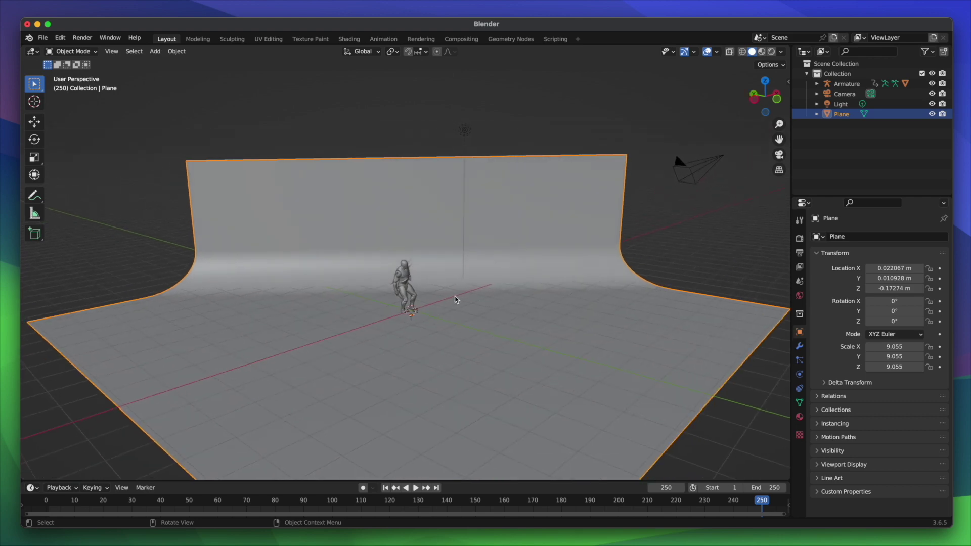
Step: Add an area light and move it up beside the mannequin to about X 3.84, Y -2.64, Z 3.77 m
key("shift+a")
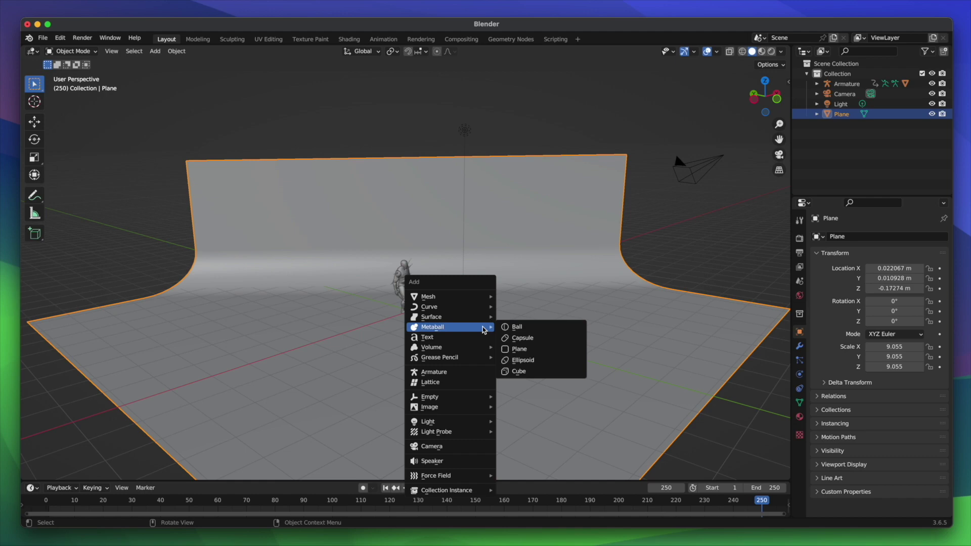
mouse_move(481, 423)
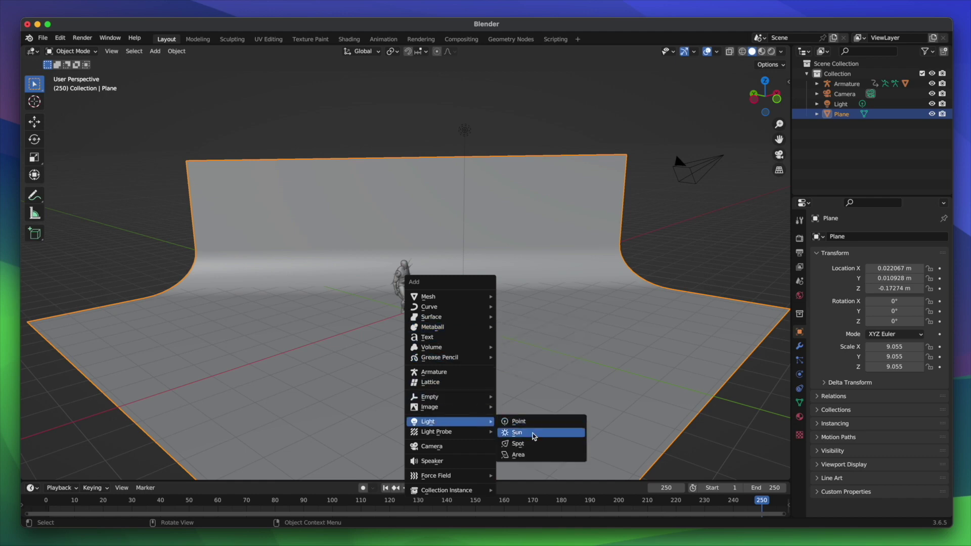
left_click(522, 455)
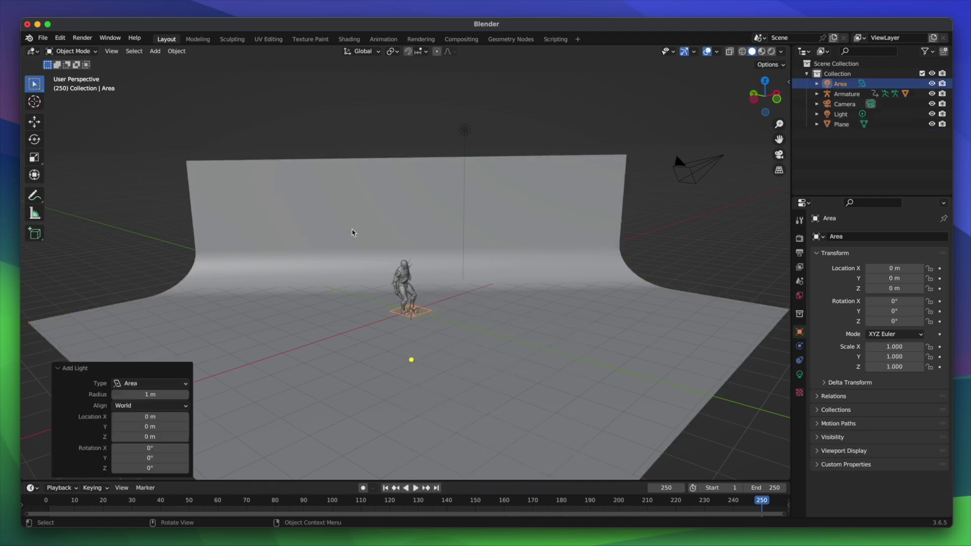
key("g")
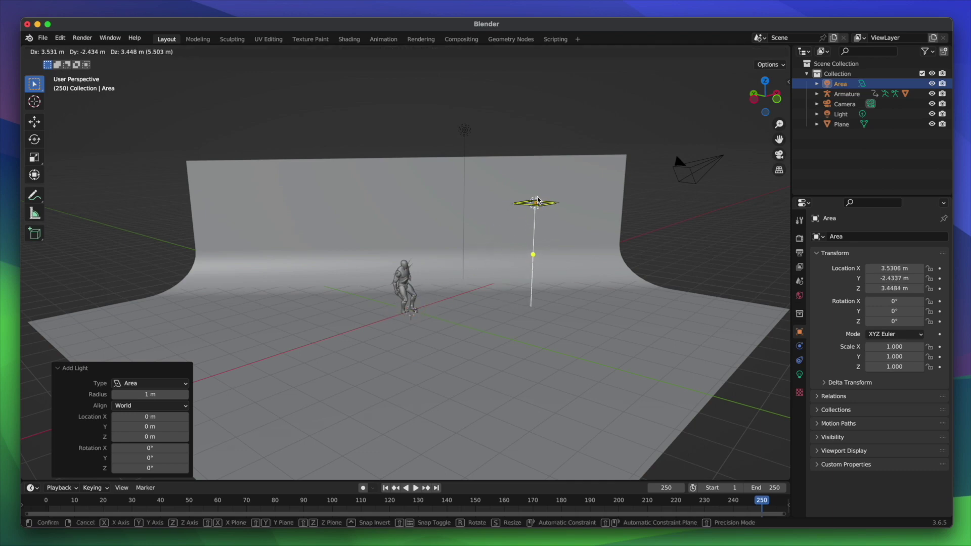
left_click(548, 198)
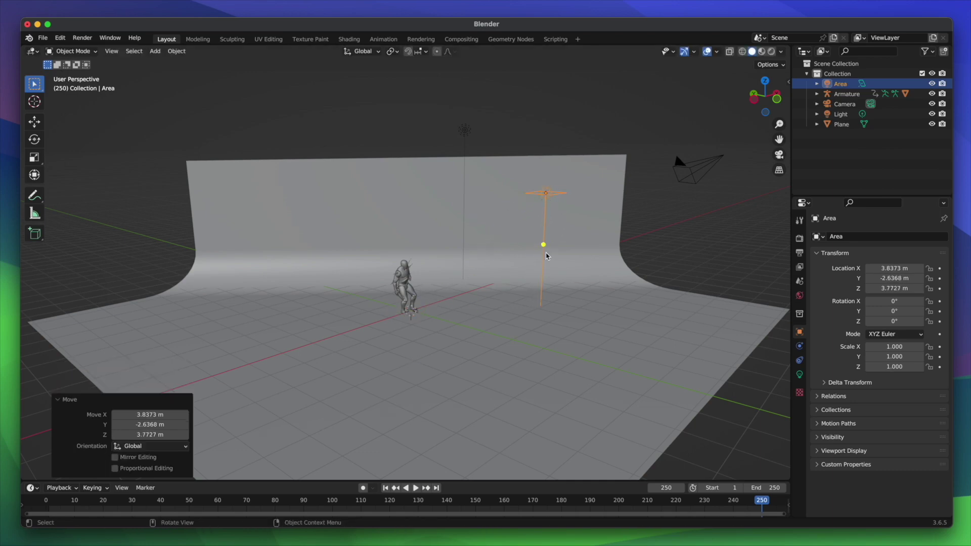
Step: Aim the area light towards the mannequin and move it to about X -0.21, Y -5.49, Z 3.62 m
left_click_drag(544, 247, 396, 296)
middle_click_drag(572, 256, 464, 286)
key("g")
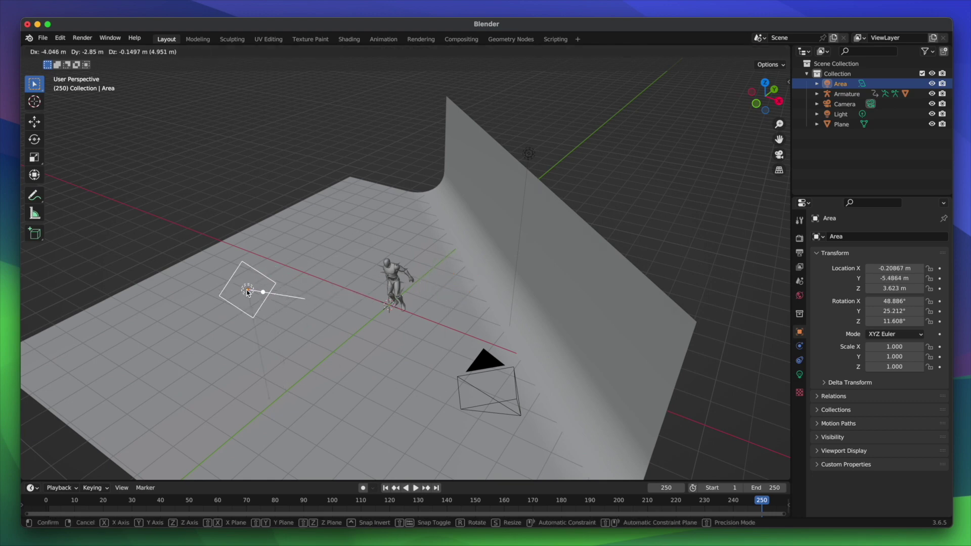
left_click(266, 298)
Step: Re-aim the area light at the mannequin, with a rotation of about X 64.3°, Y 10.6°, Z -5.2°
middle_click_drag(290, 327, 630, 198)
left_click_drag(562, 237, 383, 292)
middle_click_drag(462, 292, 463, 293)
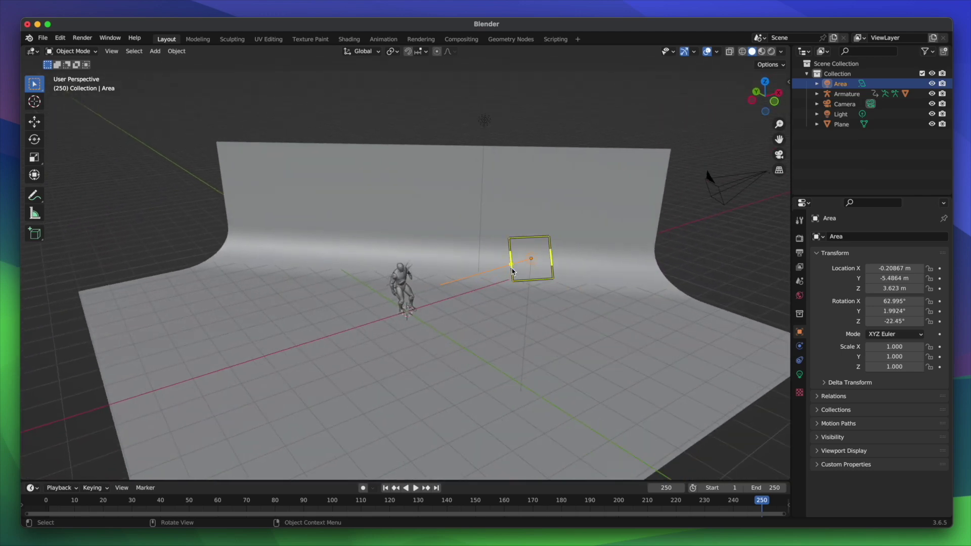
middle_click_drag(507, 267, 536, 259)
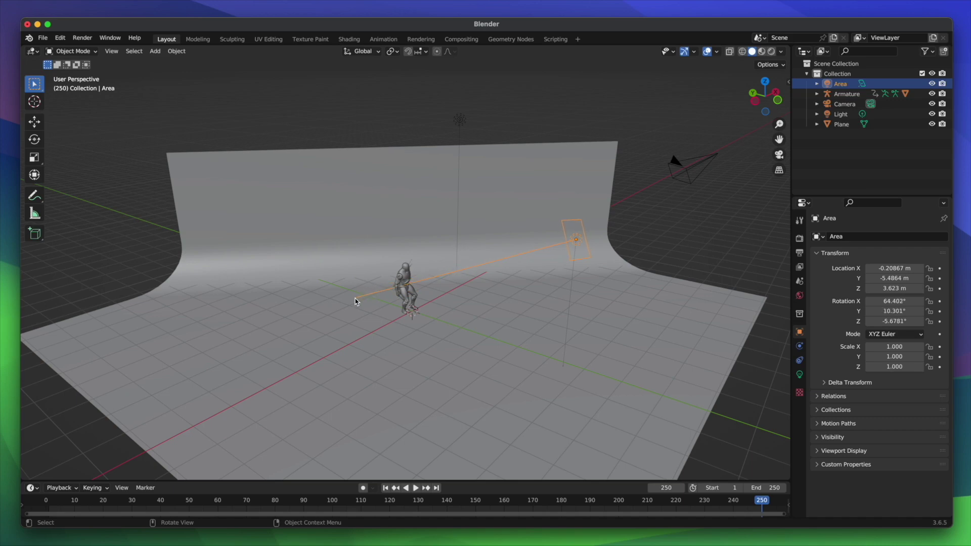
middle_click_drag(527, 344, 538, 345)
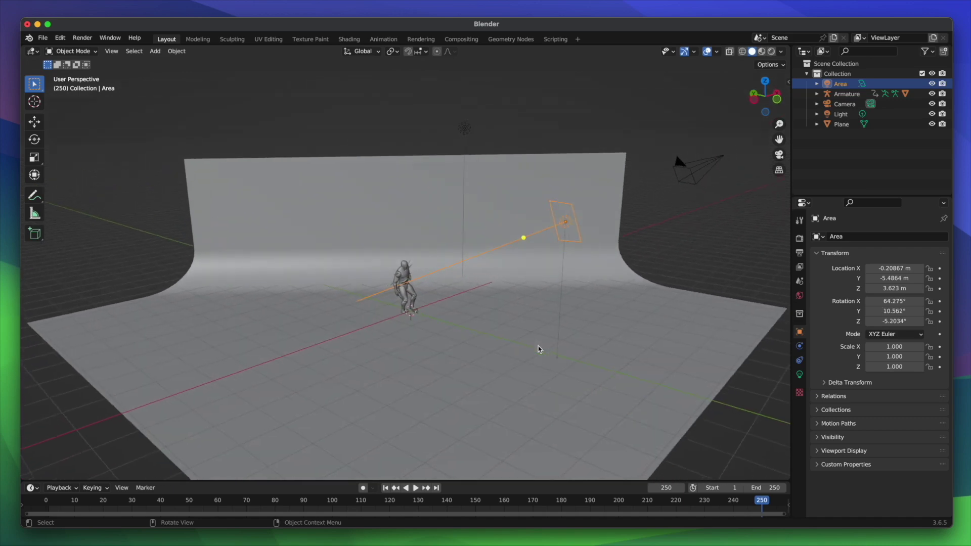
Step: Set the area light's colour to blue
left_click(800, 376)
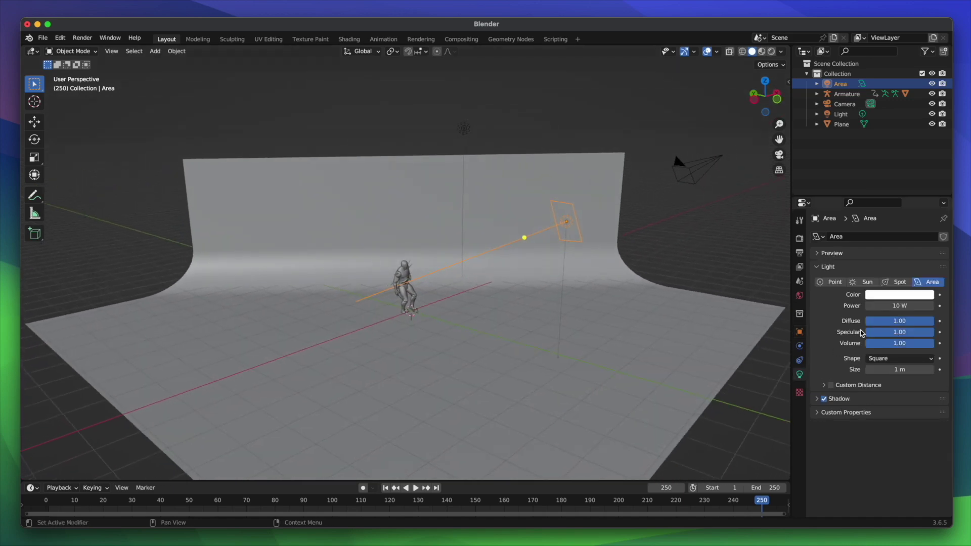
left_click(894, 291)
left_click_drag(893, 207, 916, 181)
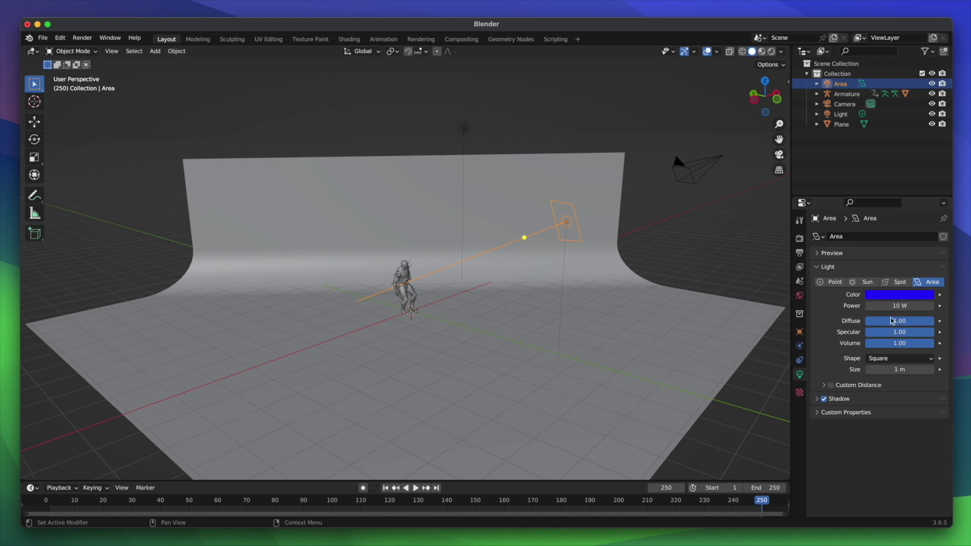
Step: Switch the viewport to rendered shading and view the lit mannequin and backdrop from another angle
left_click(841, 114)
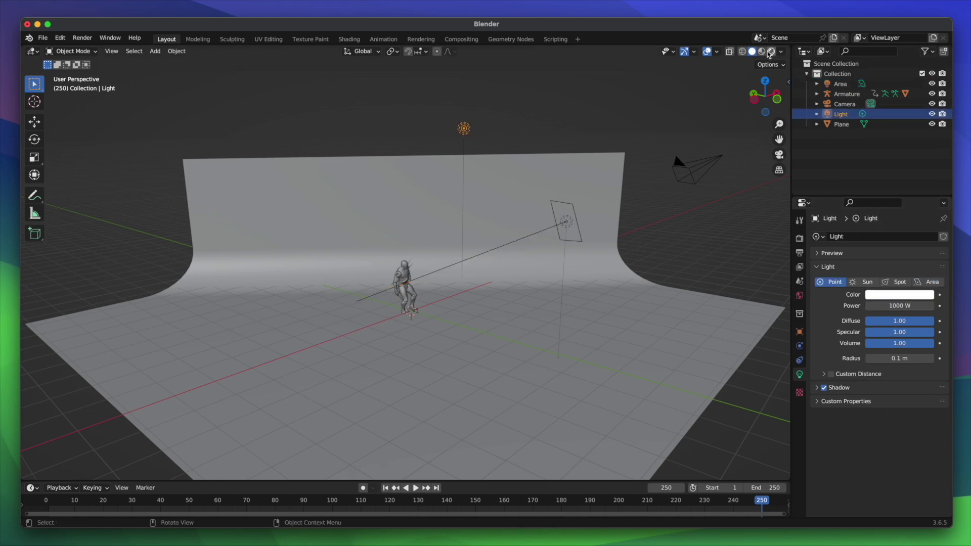
left_click(772, 52)
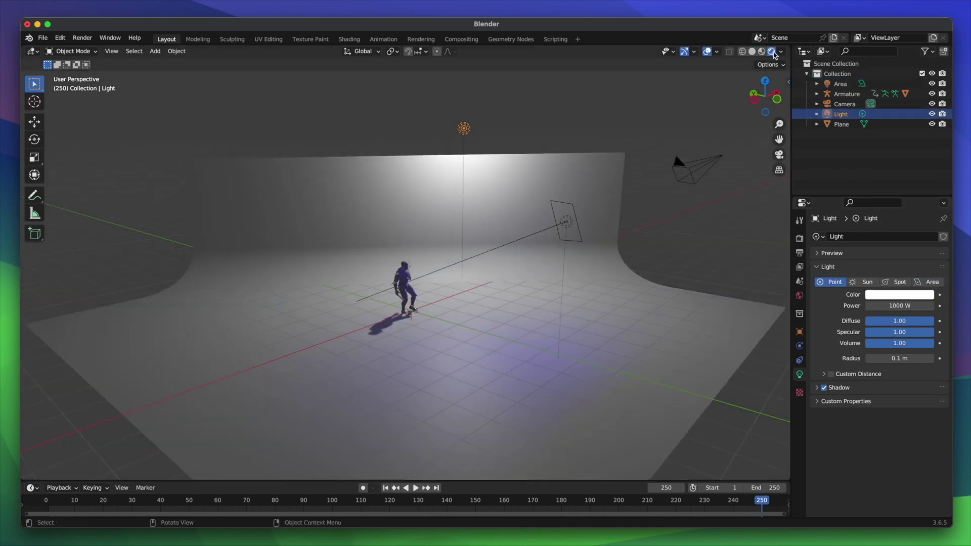
scroll(671, 226, "up", 2)
scroll(671, 225, "right", 5)
scroll(670, 226, "left", 5)
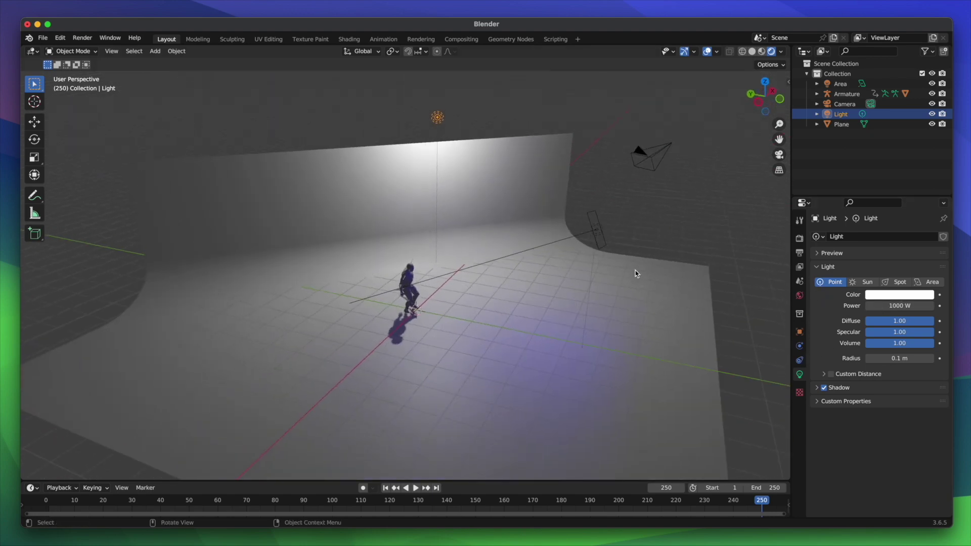
Step: Select the blue area light and raise its power above 211.8 W
left_click_drag(647, 183, 570, 267)
scroll(633, 260, "right", 4)
left_click(677, 251)
left_click(559, 250)
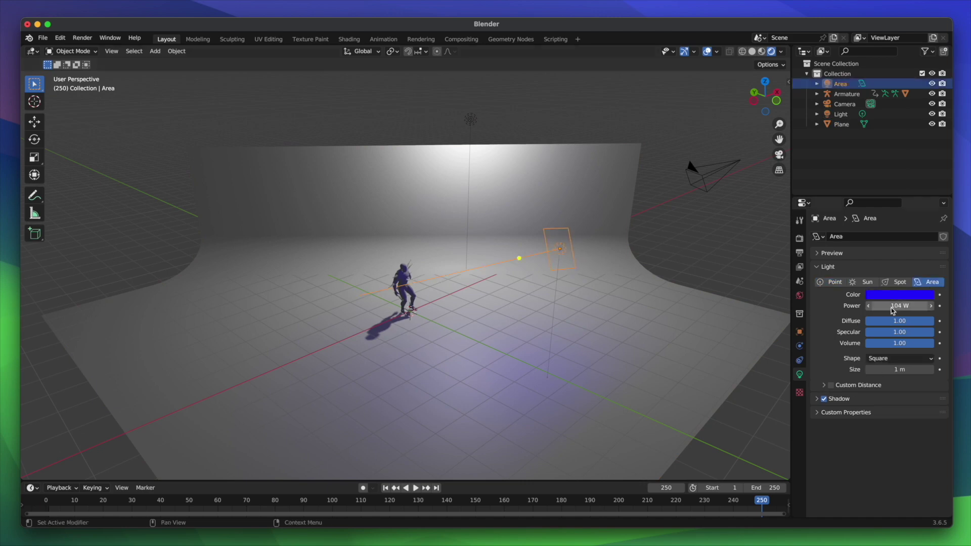
left_click_drag(900, 306, 927, 306)
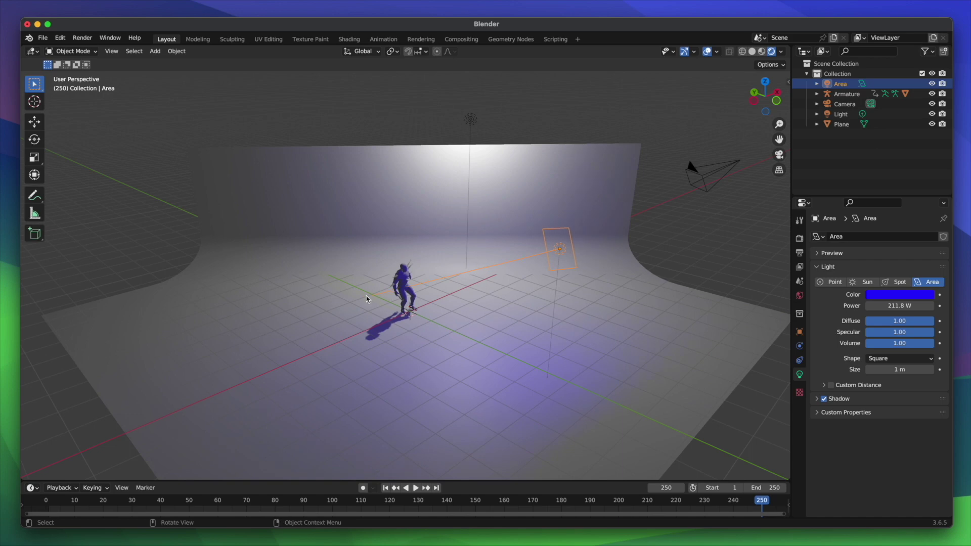
left_click_drag(895, 305, 915, 307)
middle_click_drag(607, 311, 522, 314)
Step: Delete the default white point light from the scene
left_click(840, 114)
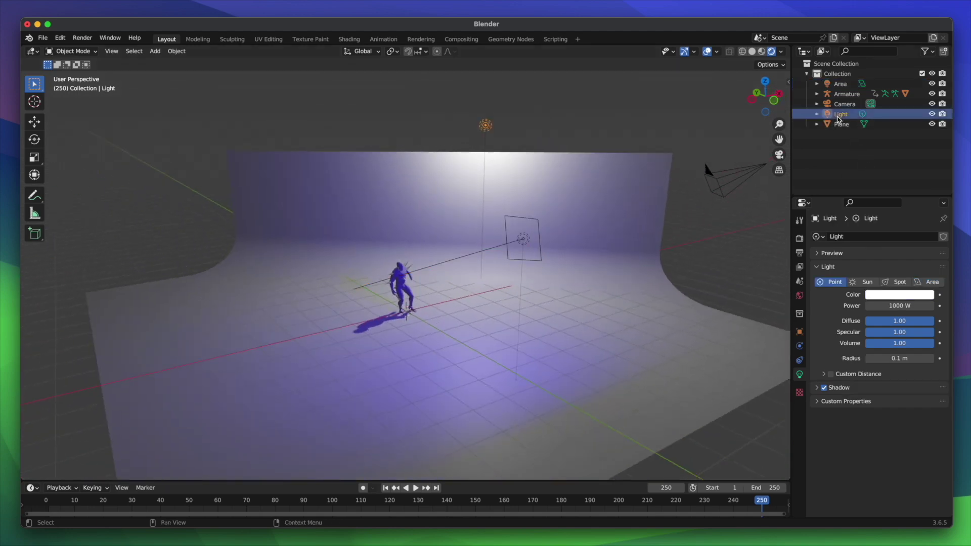
right_click(840, 115)
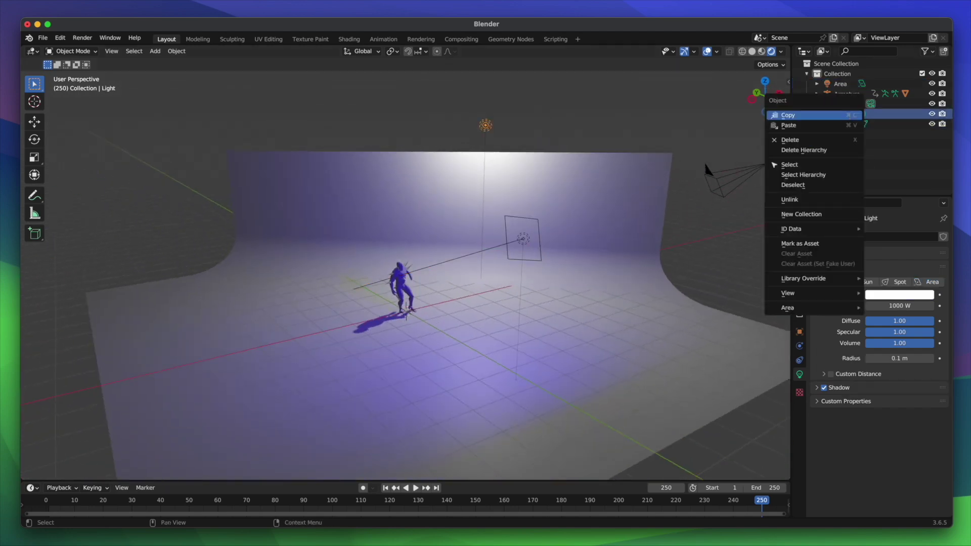
left_click(823, 142)
Step: Add a second area light aimed at the mannequin, coloured pink with a power of 176.8 W
scroll(536, 266, "right", 5)
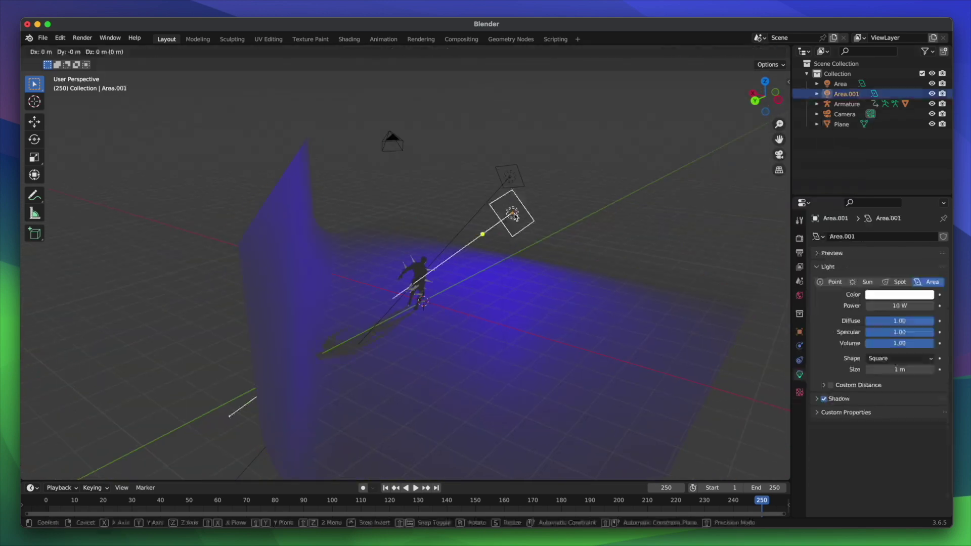
left_click(900, 295)
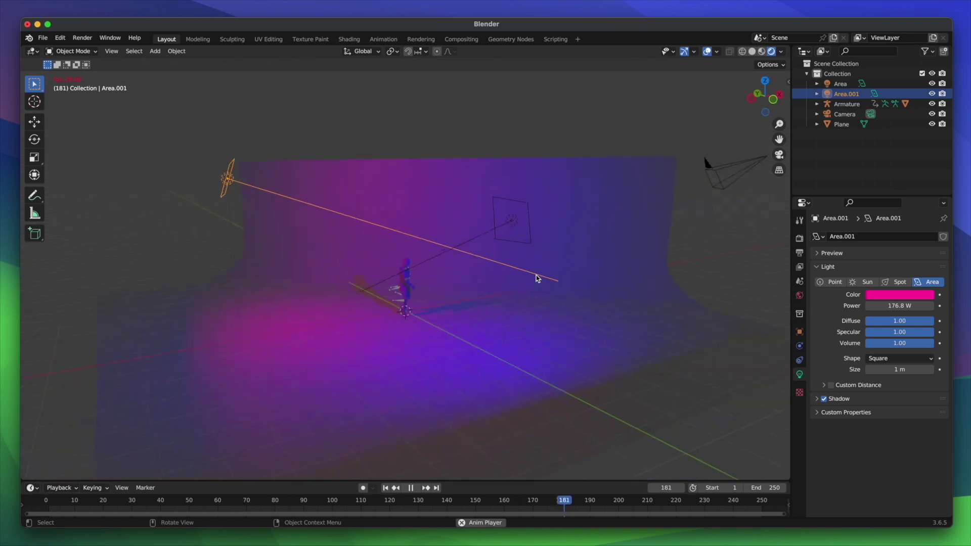
Step: Add a spot light, move it in front of the mannequin and give it a Track To constraint
key("shift+a")
left_click(548, 347)
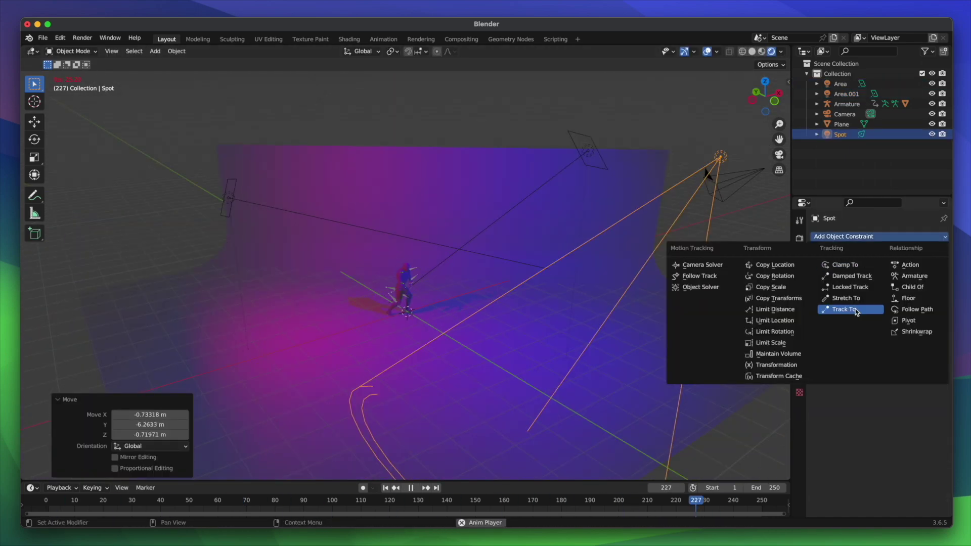
left_click(888, 295)
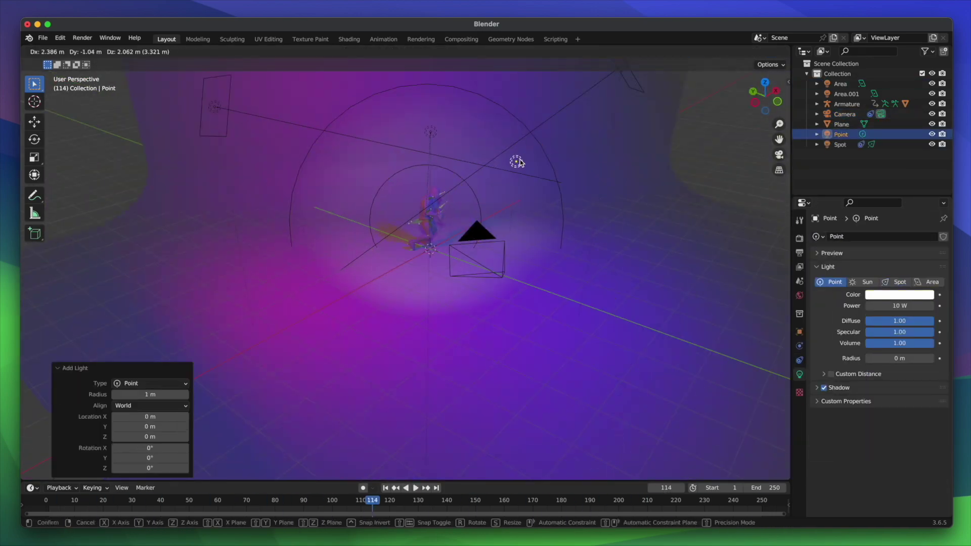
Step: Set the Color Management look to Very High Contrast in the render settings
left_click(840, 84)
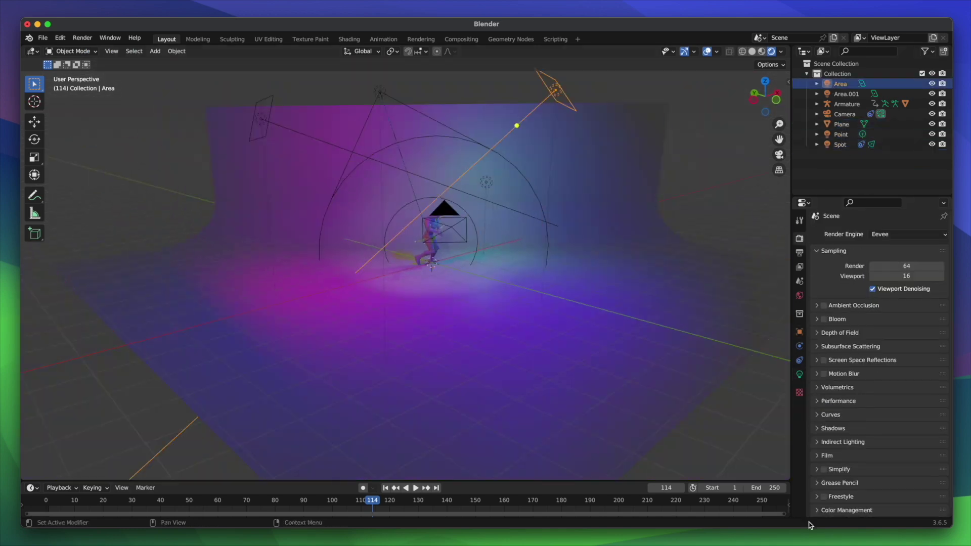
left_click(818, 511)
scroll(818, 513, "down", 4)
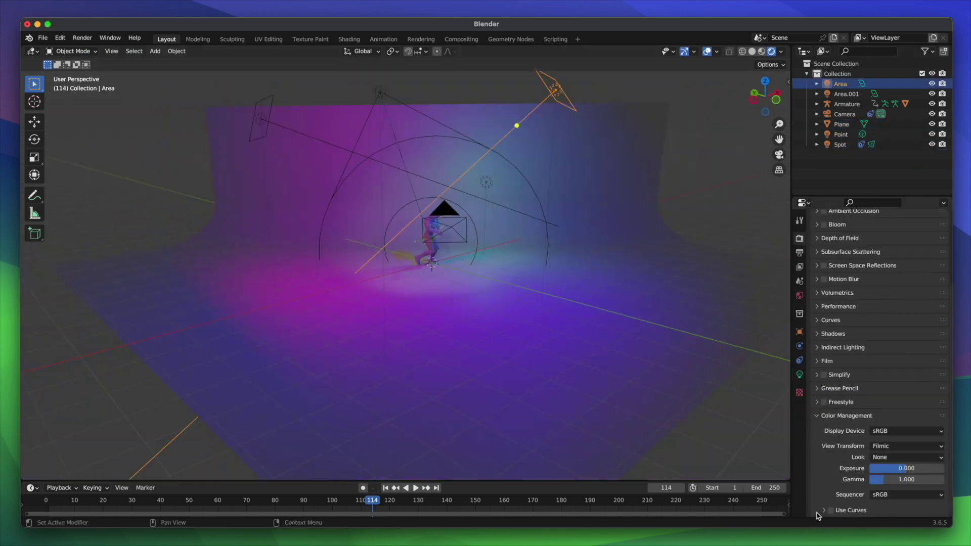
left_click(903, 458)
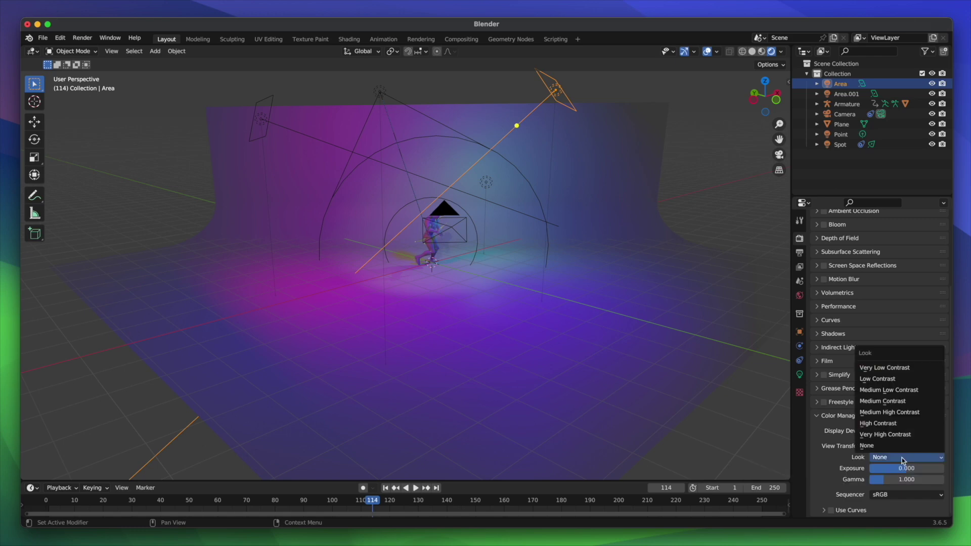
left_click(905, 435)
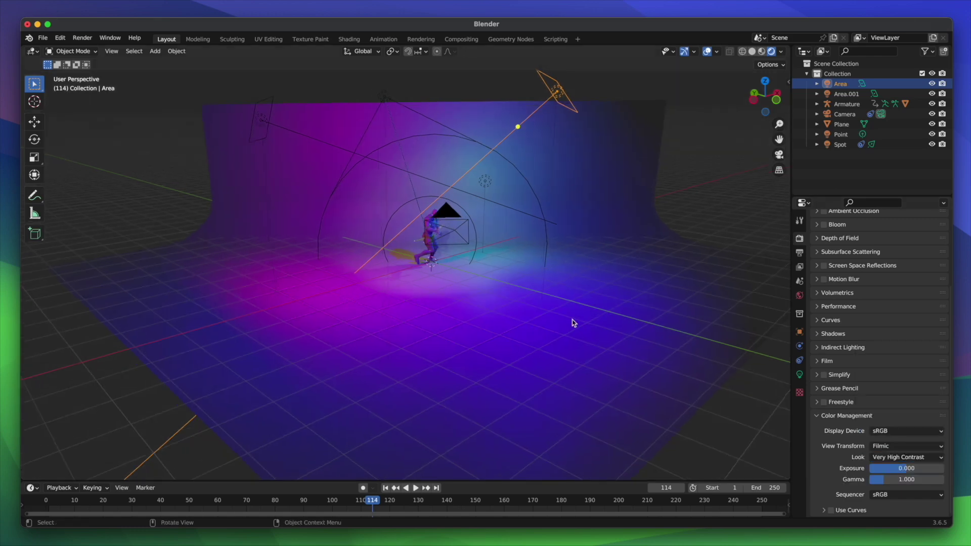
Step: Play the dance animation, checking the coloured lighting from several angles, and stop it at frame 14
scroll(572, 323, "left", 5)
key("space")
scroll(572, 319, "right", 10)
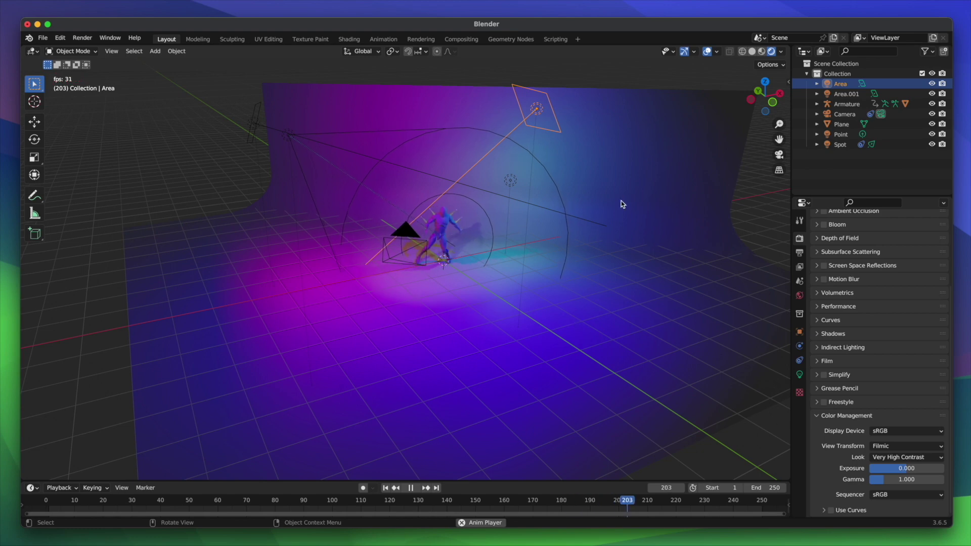
key("space")
scroll(623, 204, "right", 5)
scroll(621, 201, "right", 8)
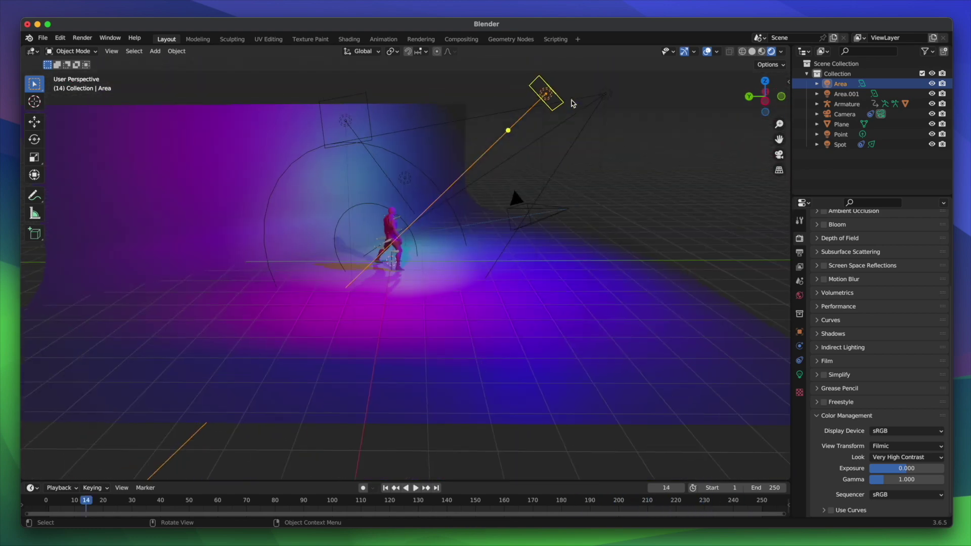
Step: Select the spot light and open its colour for editing
left_click(514, 193)
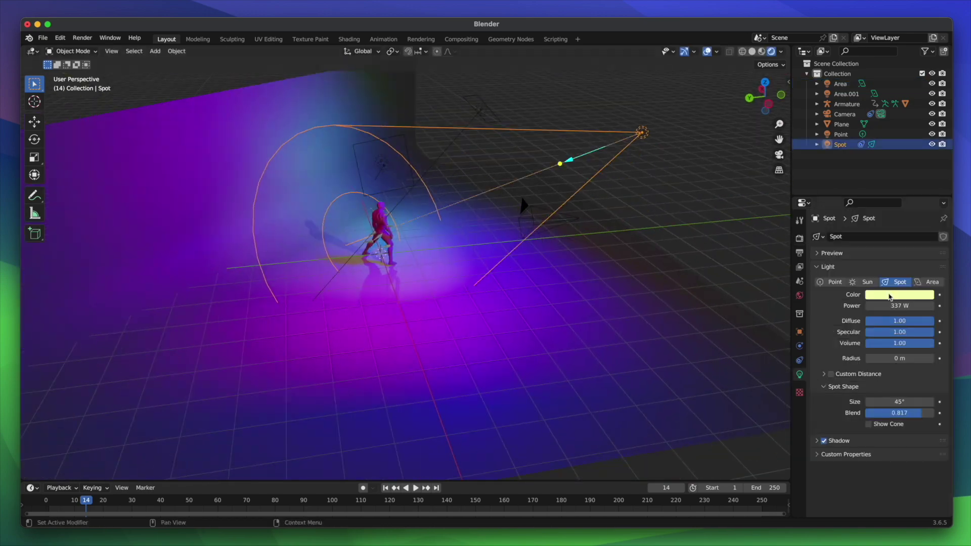
left_click(889, 295)
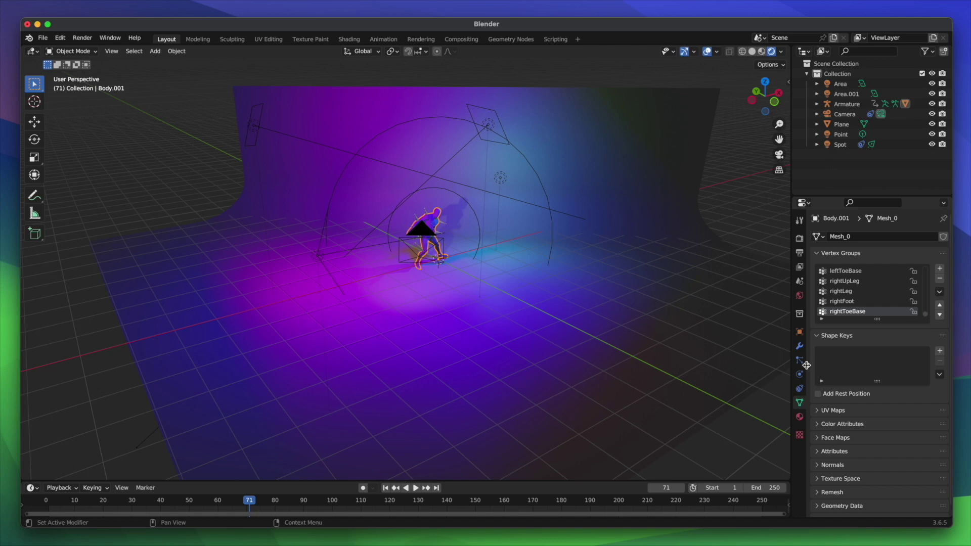
Step: Add a Hair particle system to the mannequin's body mesh with a hair length of 0.3 m
left_click(802, 361)
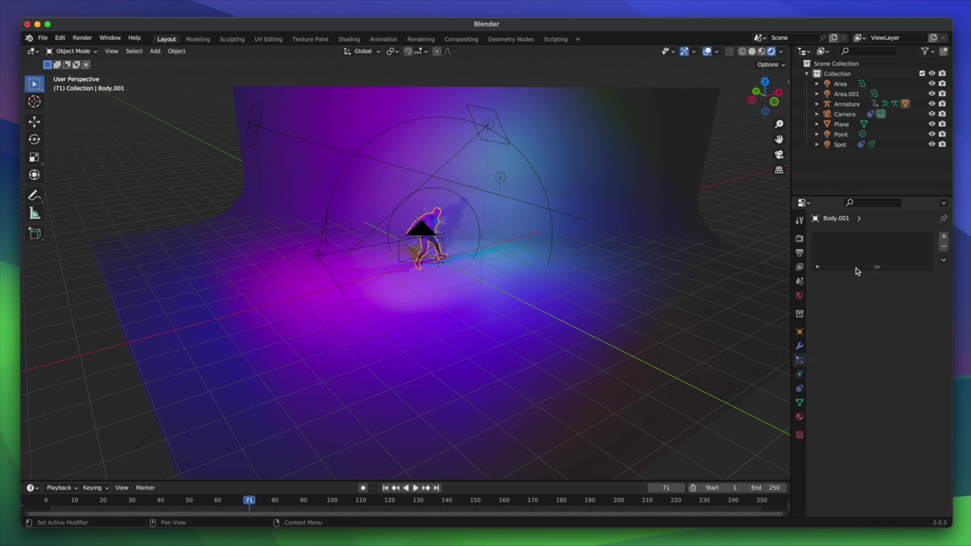
left_click(944, 238)
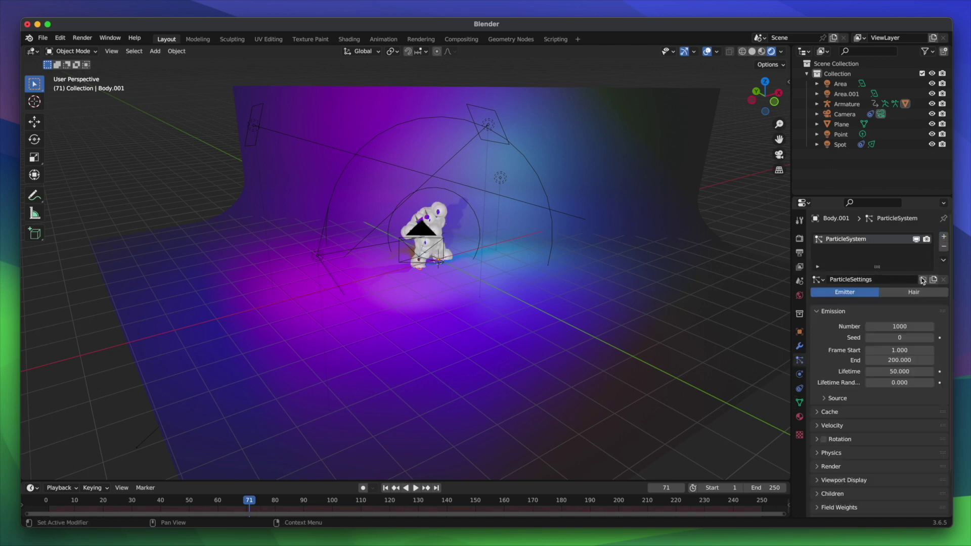
left_click(914, 293)
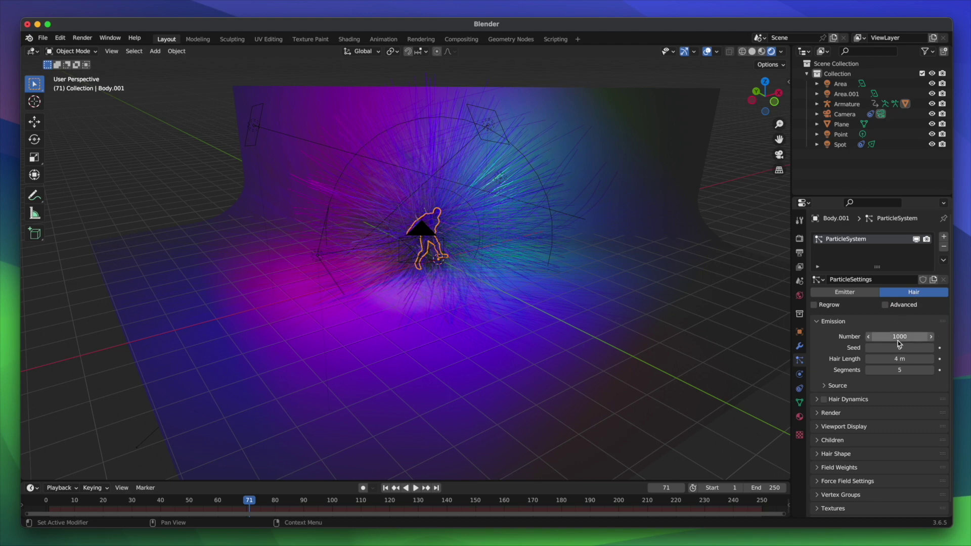
left_click(900, 360)
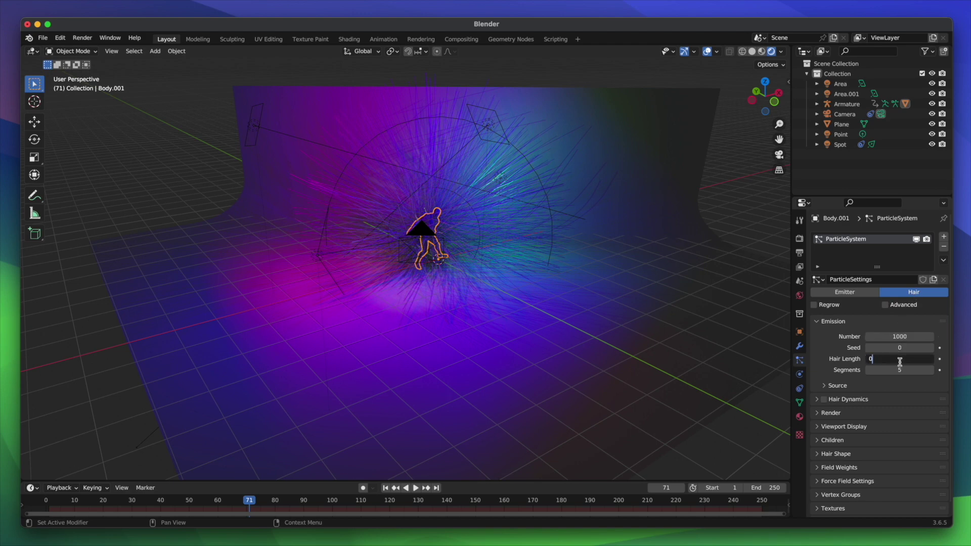
type("0.3")
key("Return")
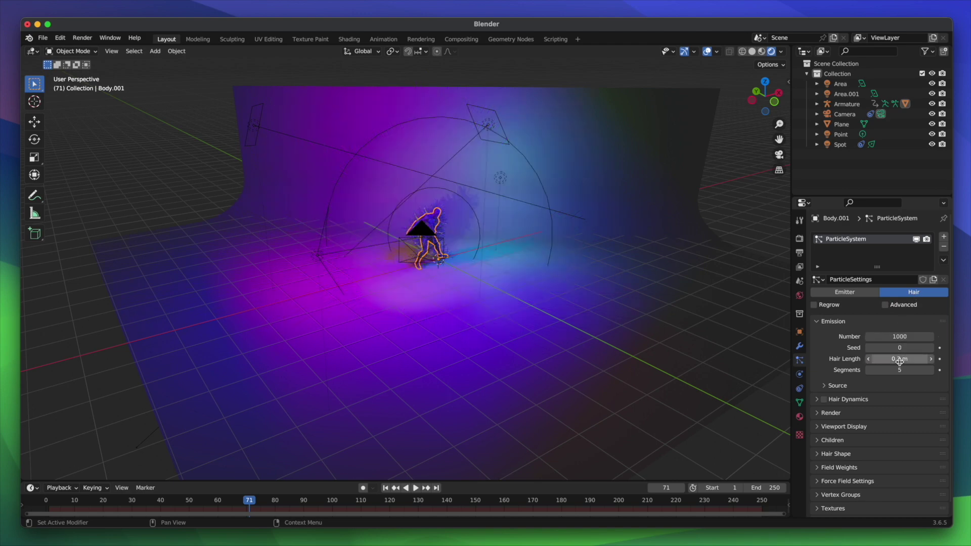
Step: Enable Hair Dynamics for the mannequin's particle system, show its settings and inspect the hair up close
left_click(825, 400)
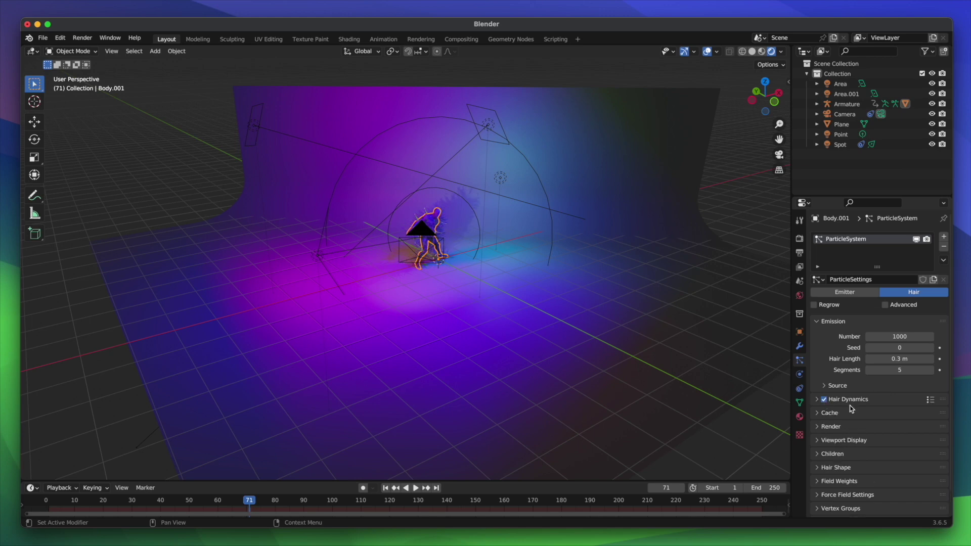
scroll(824, 402, "down", 2)
left_click(818, 376)
scroll(659, 377, "up", 5)
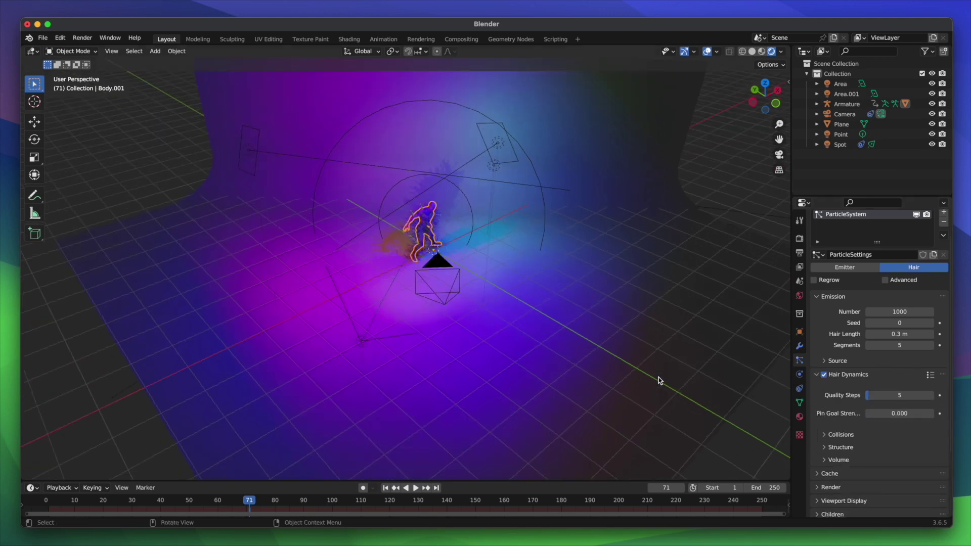
scroll(557, 260, "up", 3)
scroll(557, 261, "up", 5)
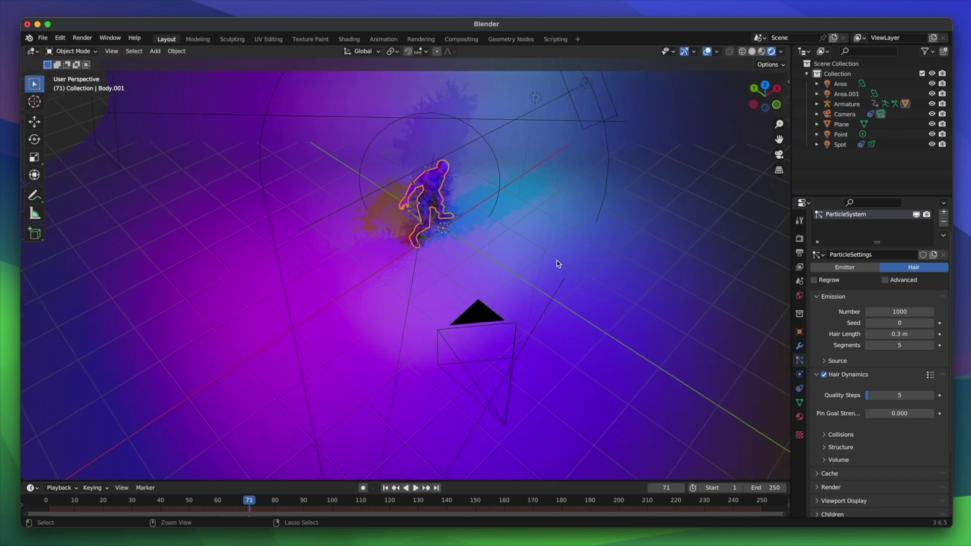
scroll(547, 233, "up", 10)
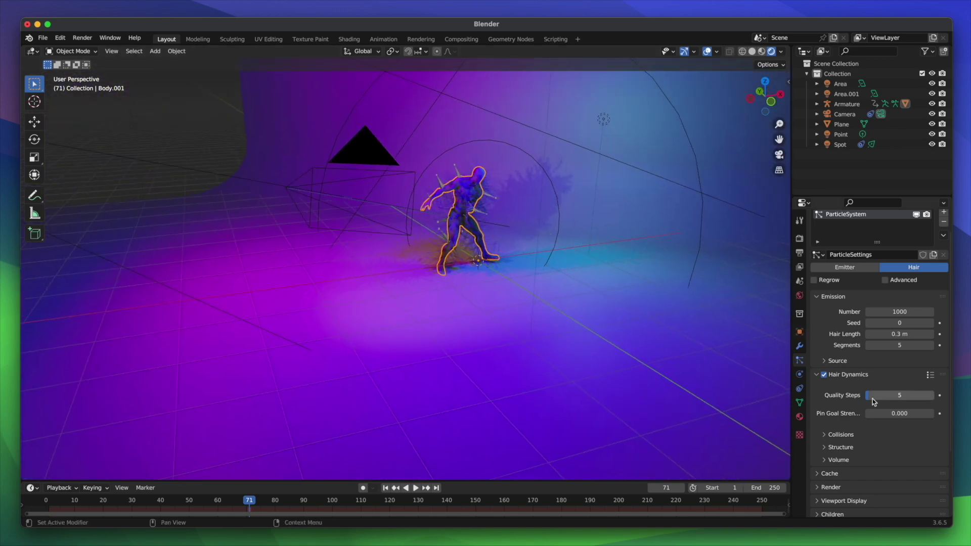
Step: Expand the hair particle Source settings, set the number of hairs to 1500 and edit the hair length
scroll(865, 372, "down", 3)
scroll(828, 402, "down", 1)
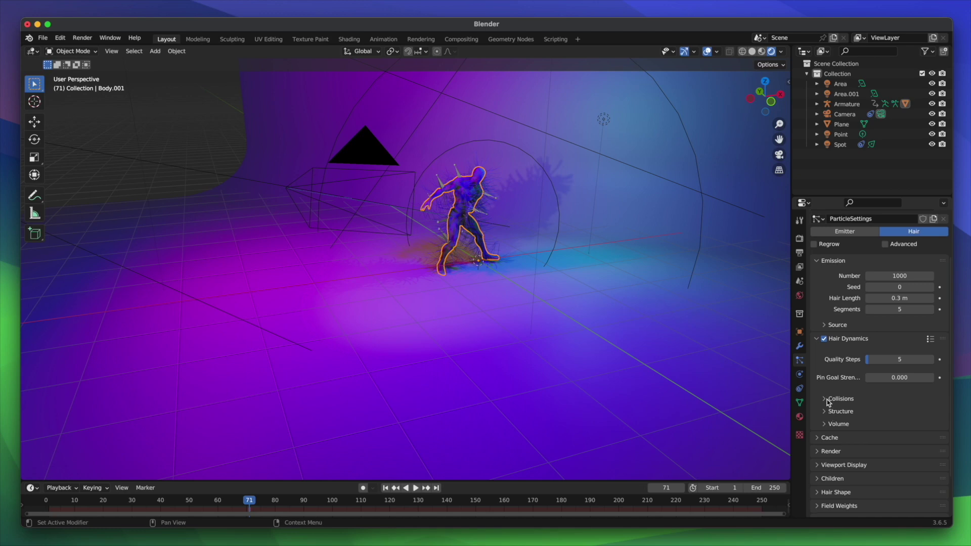
left_click(829, 318)
scroll(886, 328, "down", 2)
scroll(885, 334, "down", 1)
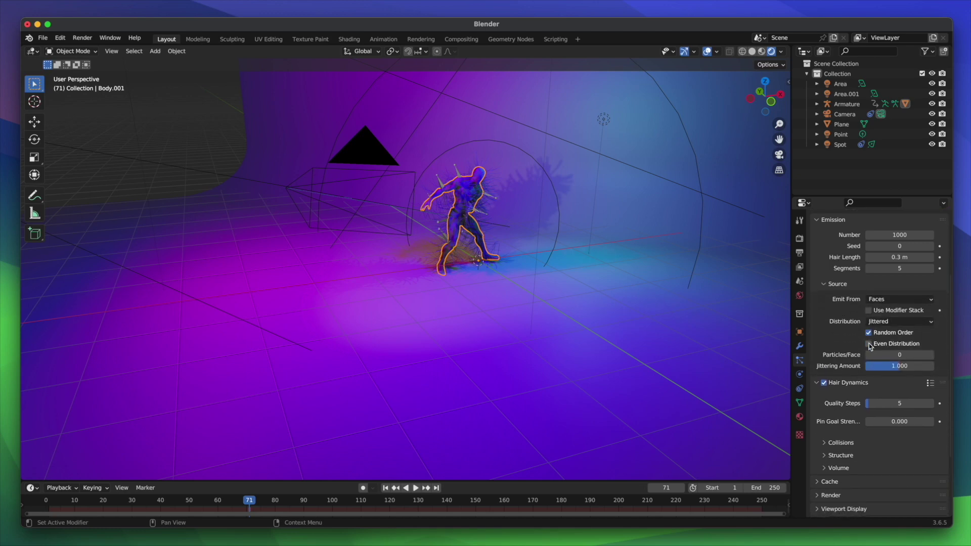
scroll(883, 356, "up", 3)
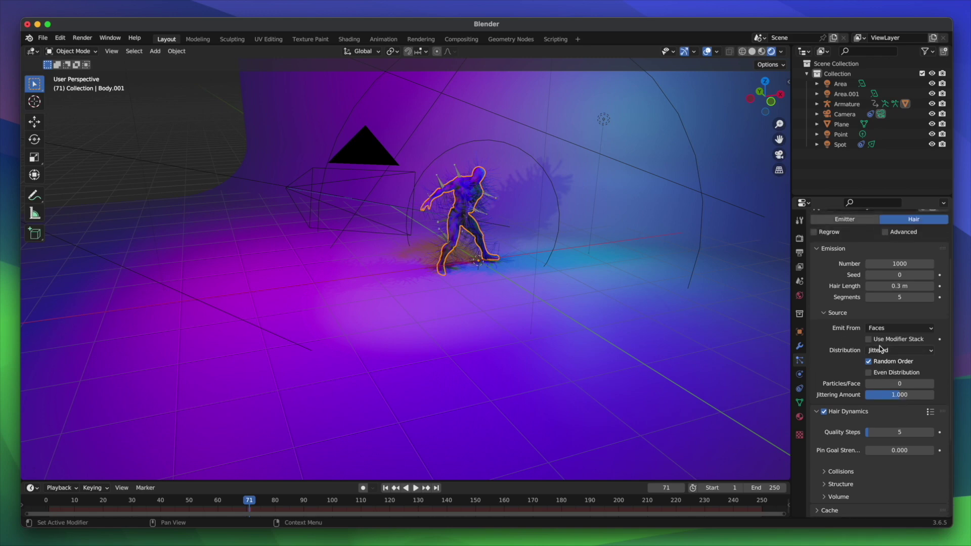
scroll(913, 329, "up", 1)
scroll(913, 330, "down", 2)
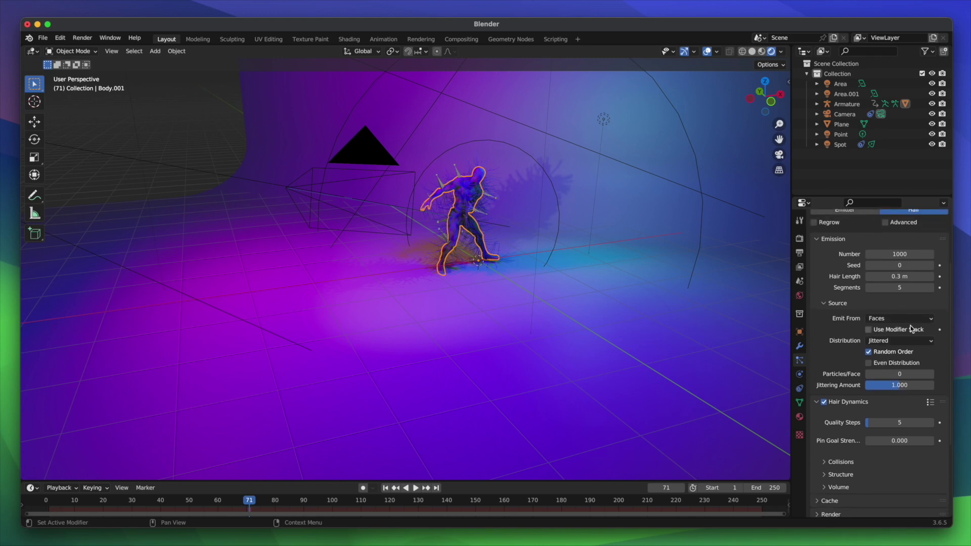
left_click(904, 261)
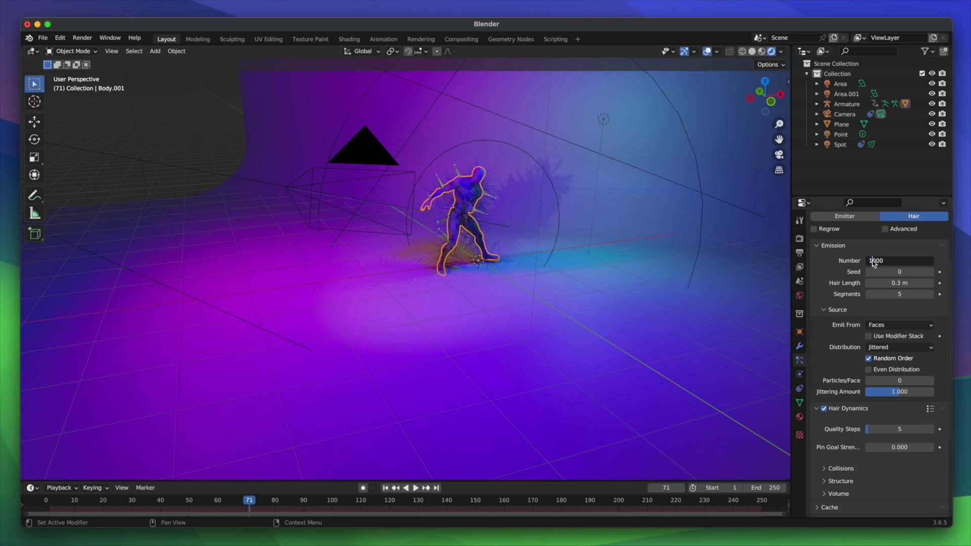
type("1500")
key("Return")
scroll(876, 352, "down", 2)
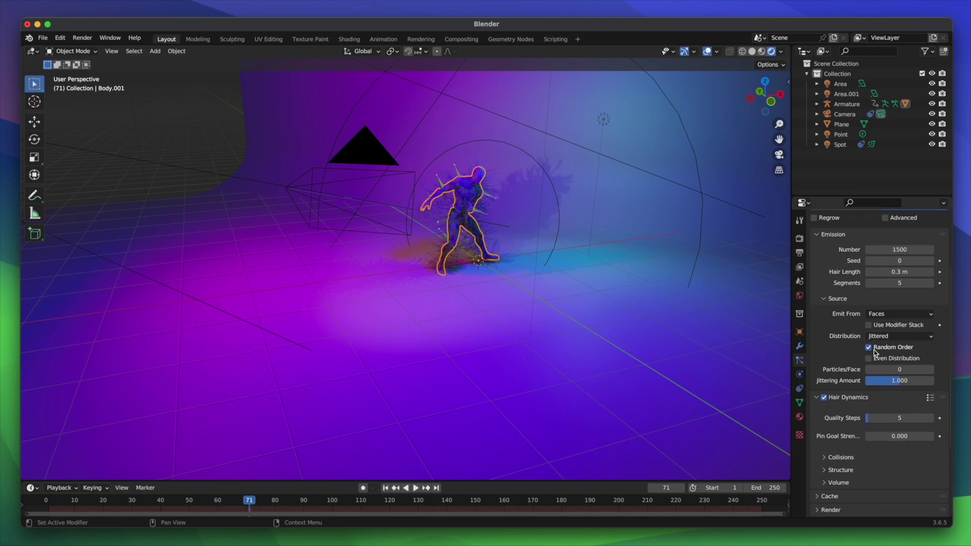
scroll(876, 352, "down", 1)
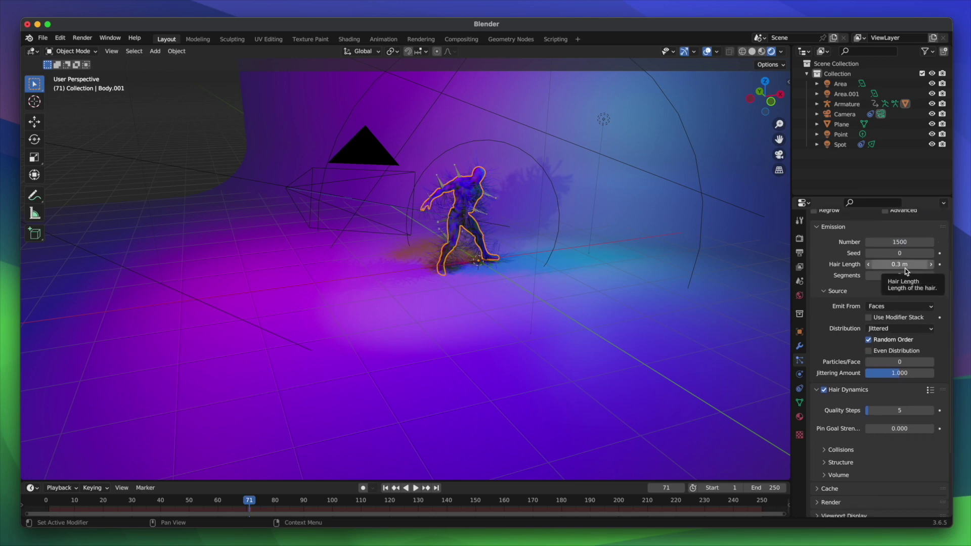
left_click(906, 266)
key("Return")
Step: Expand the hair dynamics Collisions, Structure and Volume settings and set Air Drag to 0.5
scroll(905, 314, "down", 10)
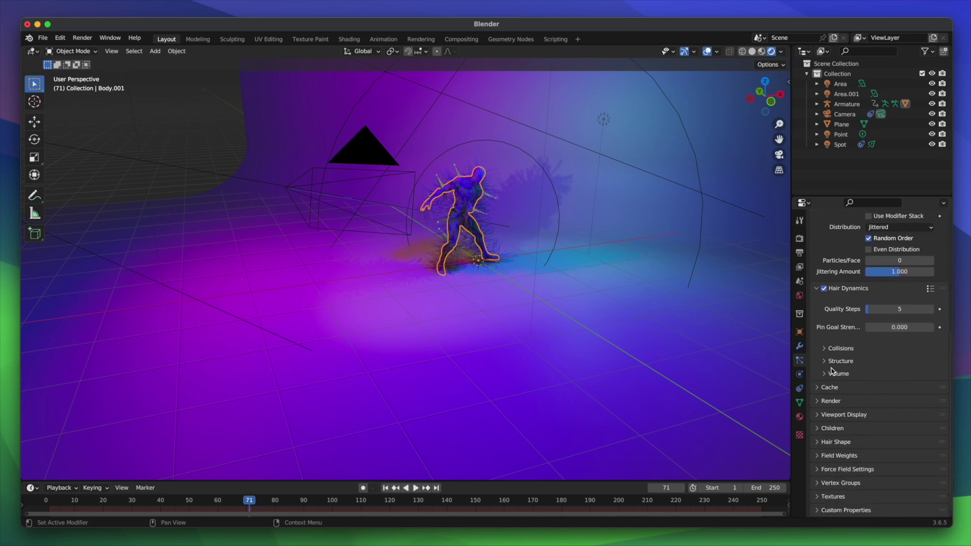
left_click(825, 349)
scroll(825, 351, "down", 7)
left_click(826, 363)
scroll(827, 375, "down", 5)
left_click(827, 375)
scroll(824, 375, "down", 6)
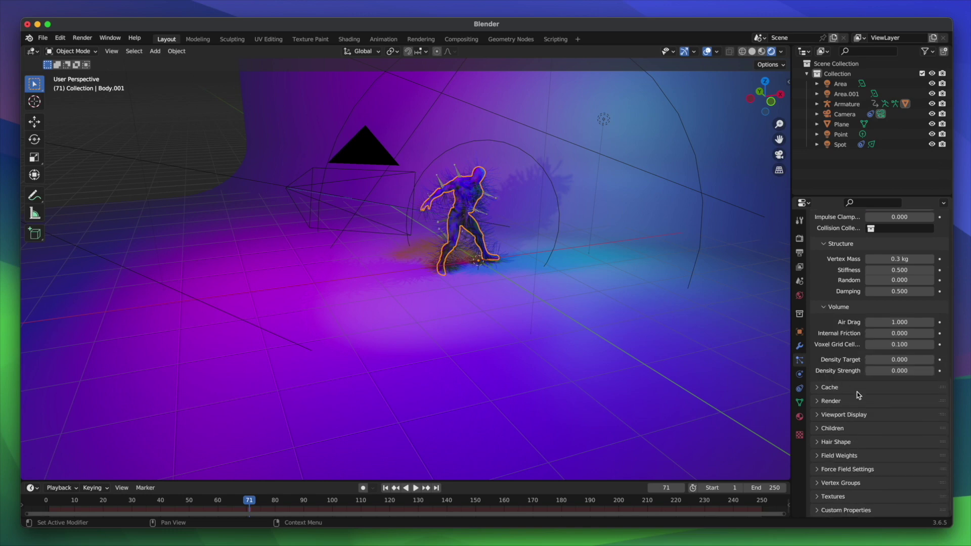
double_click(910, 325)
key("Return")
Step: Play the animation to frame 95 and check the hair movement from several angles
key("space")
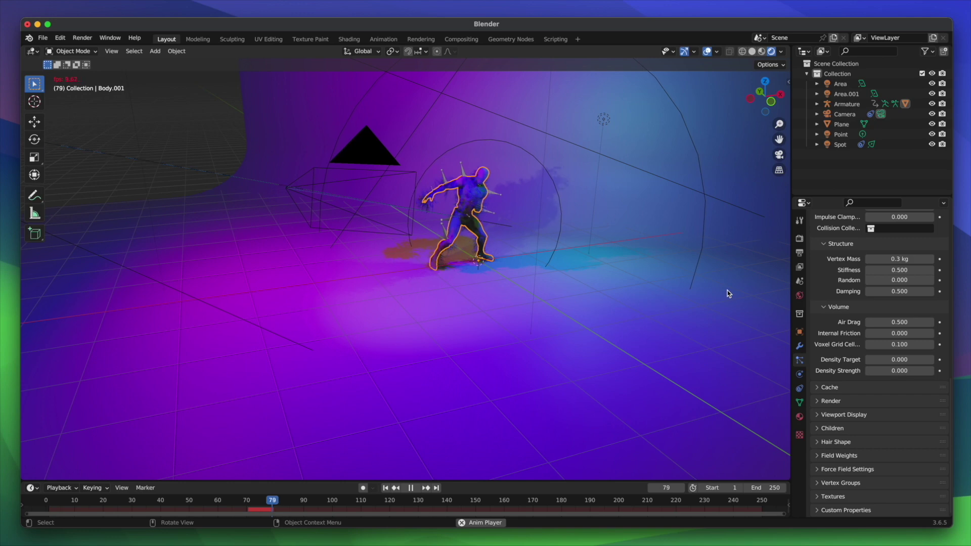
scroll(728, 290, "left", 5)
key("space")
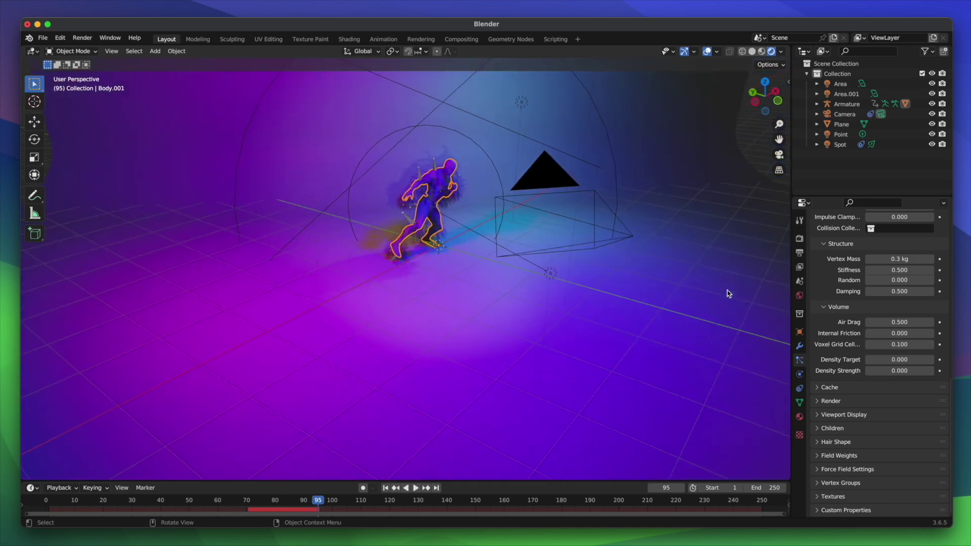
scroll(727, 291, "right", 3)
scroll(728, 293, "right", 10)
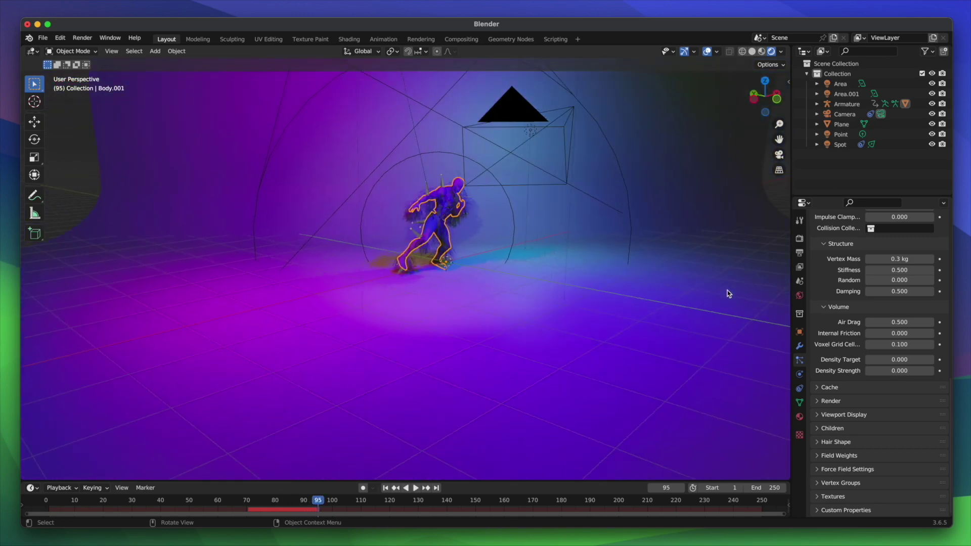
scroll(728, 291, "up", 4)
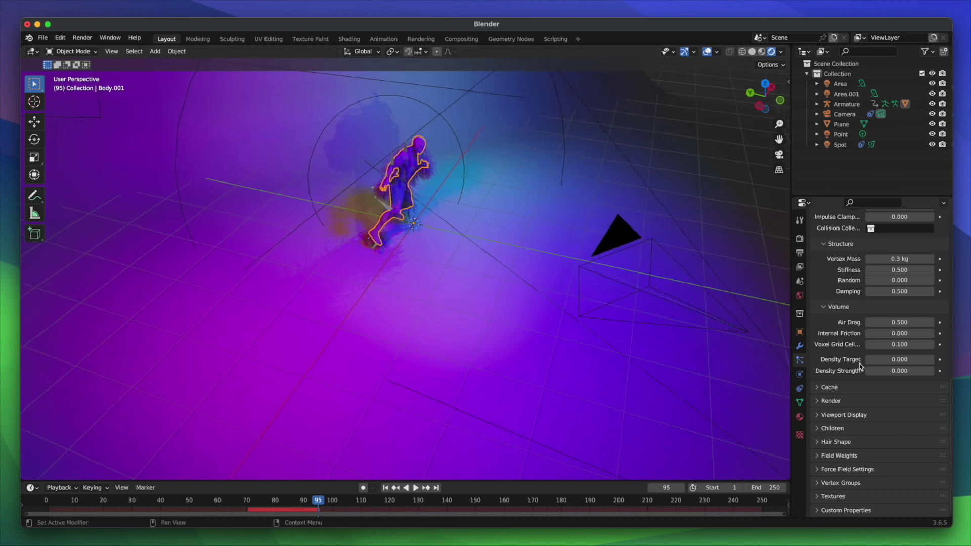
Step: Expand the hair Render settings, enable Interpolated children and set their Display Amount to 25
left_click(820, 402)
scroll(818, 402, "down", 5)
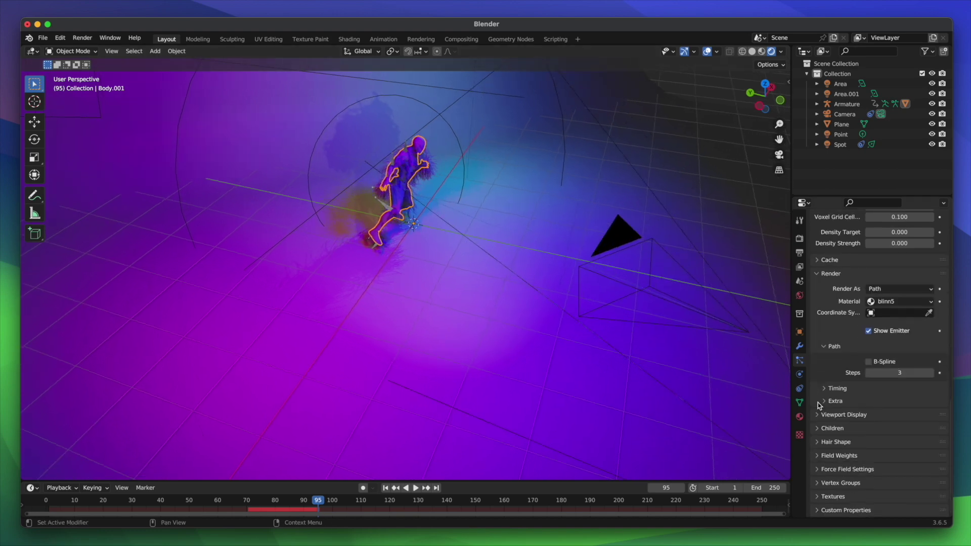
left_click(816, 428)
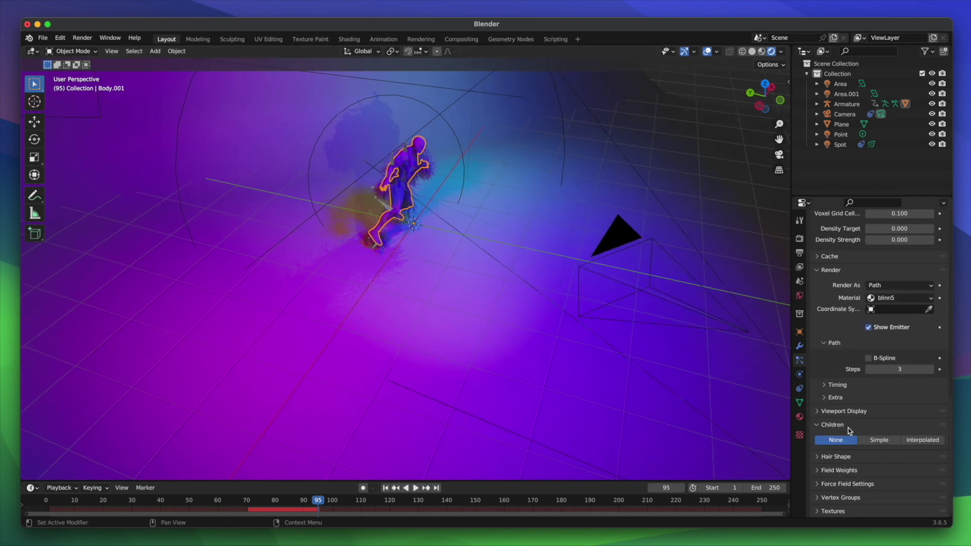
scroll(890, 430, "down", 1)
left_click(918, 429)
scroll(910, 428, "down", 4)
scroll(902, 425, "down", 3)
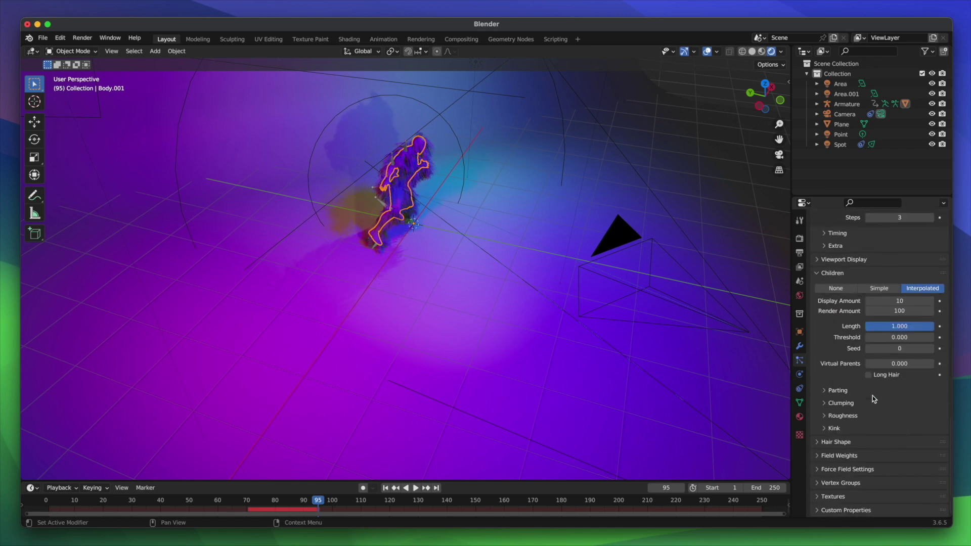
left_click(908, 320)
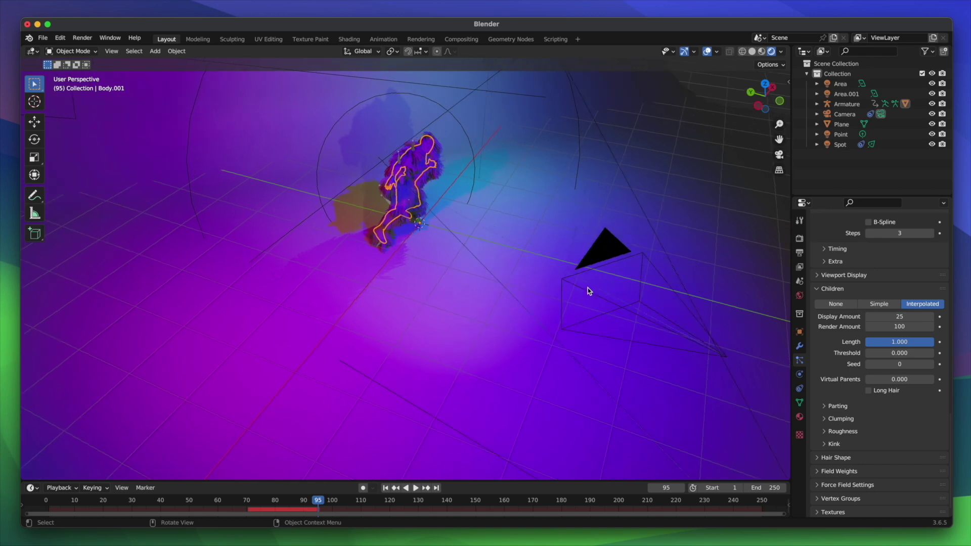
Step: Play the animation with the denser hair, viewing it from different sides, and stop at frame 116
middle_click_drag(587, 287, 544, 264)
key("space")
scroll(587, 288, "right", 3)
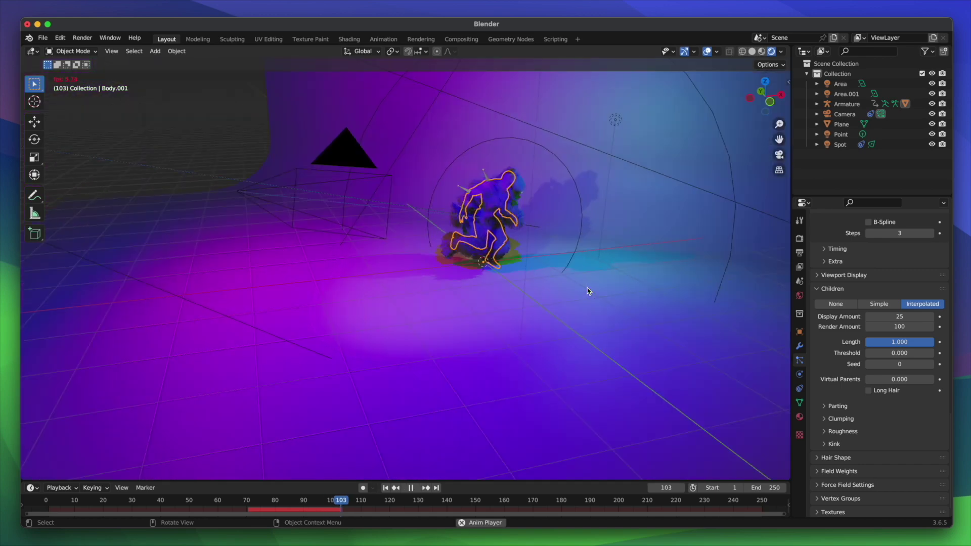
scroll(587, 287, "left", 5)
key("space")
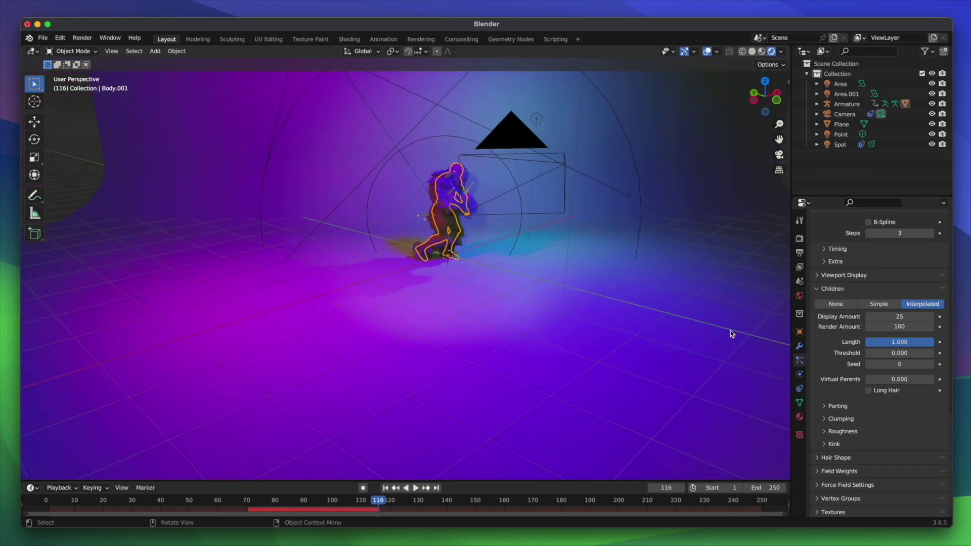
Step: Set the child hairs' Random roughness to 0.244, play the animation and stop it at frame 144
scroll(870, 372, "down", 1)
scroll(868, 374, "down", 1)
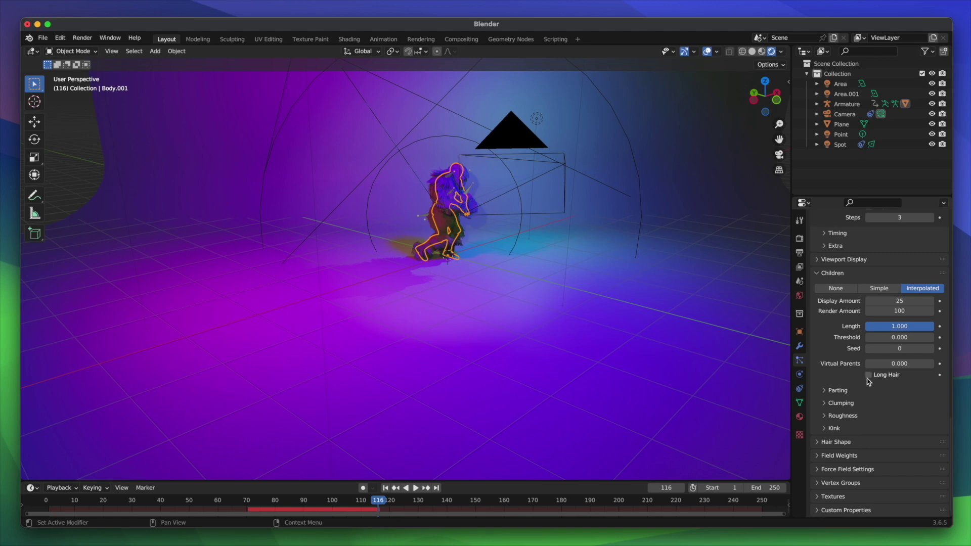
left_click(825, 416)
scroll(830, 420, "down", 7)
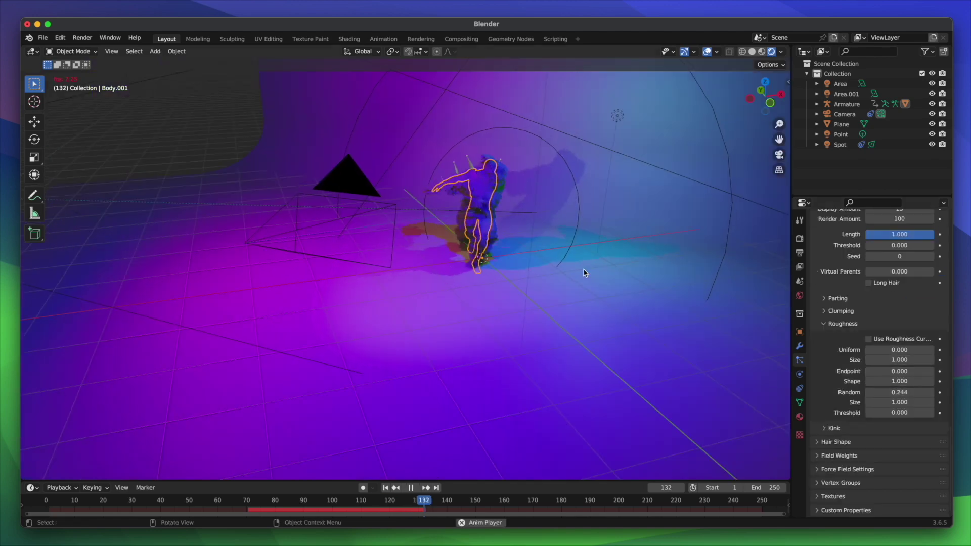
key("space")
Step: Show the Hair Shape settings and review the strand diameter options
left_click(834, 497)
scroll(833, 494, "down", 1)
left_click(833, 476)
left_click(853, 443)
scroll(853, 444, "down", 4)
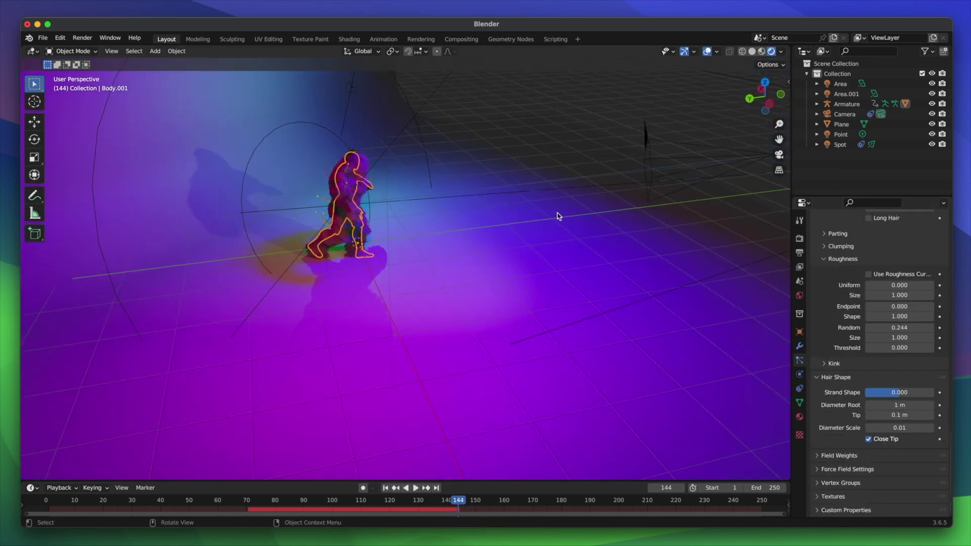
Step: Set the spot light's power to 396.2 W and move it about 0.53 m in X, 1.34 m in Y and -1.08 m in Z
left_click(839, 144)
left_click_drag(900, 306, 911, 306)
middle_click_drag(607, 283, 698, 165)
key("g")
left_click(670, 172)
Step: Play the animation through the camera, stop at frame 176, and set the mannequin's hair length to 0.25 m
left_click(779, 156)
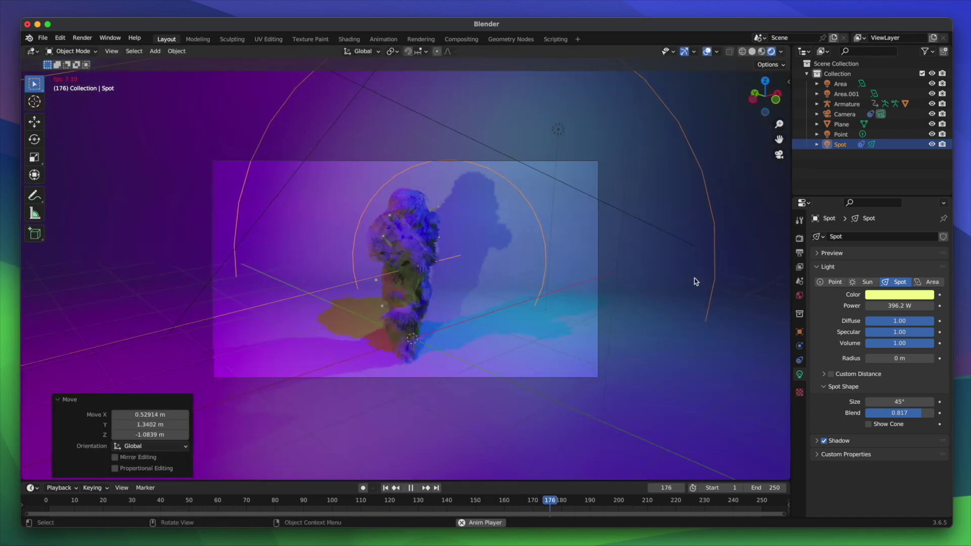
key("space")
left_click(800, 252)
left_click(800, 359)
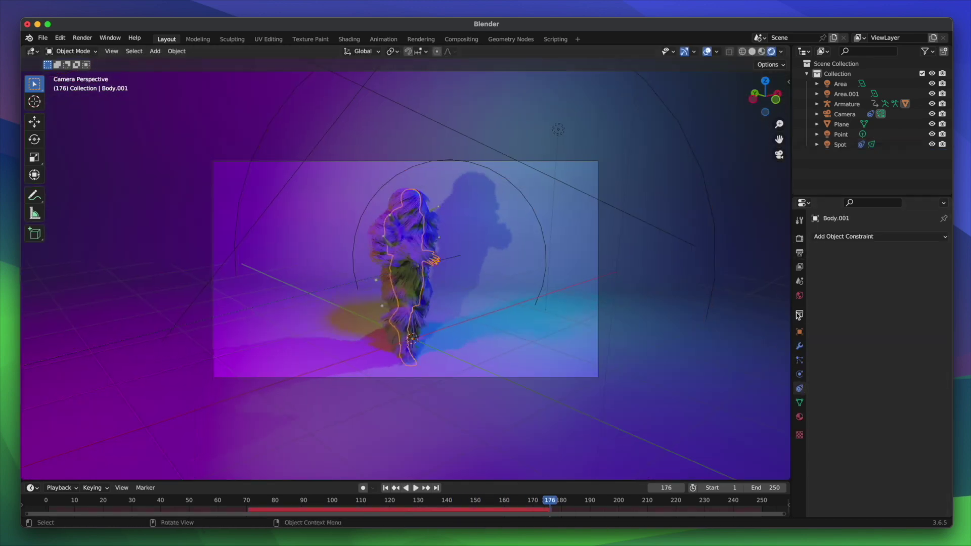
left_click(800, 360)
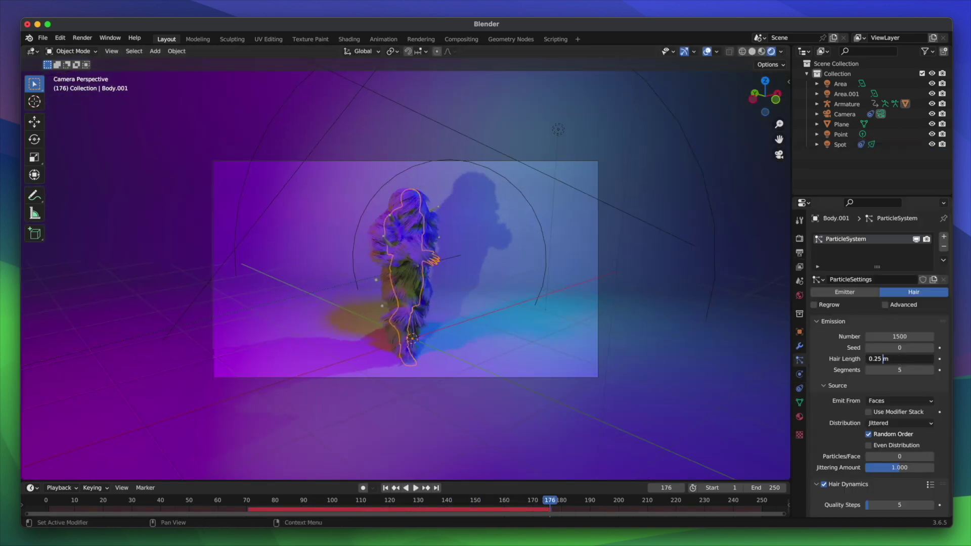
scroll(841, 373, "down", 10)
scroll(842, 373, "up", 4)
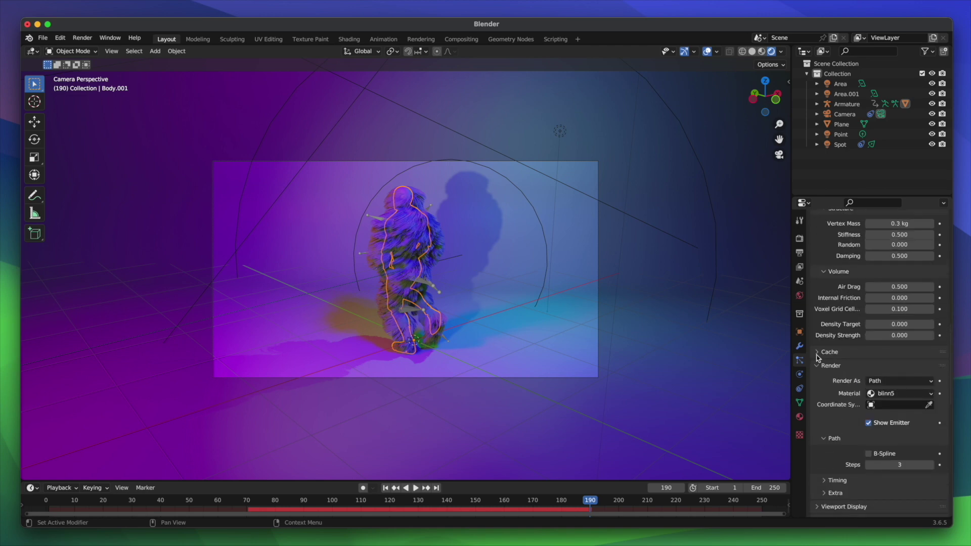
Step: Bake the hair dynamics cache for frames 1 to 250, then play the result and stop at frame 82
left_click(830, 352)
scroll(875, 390, "down", 1)
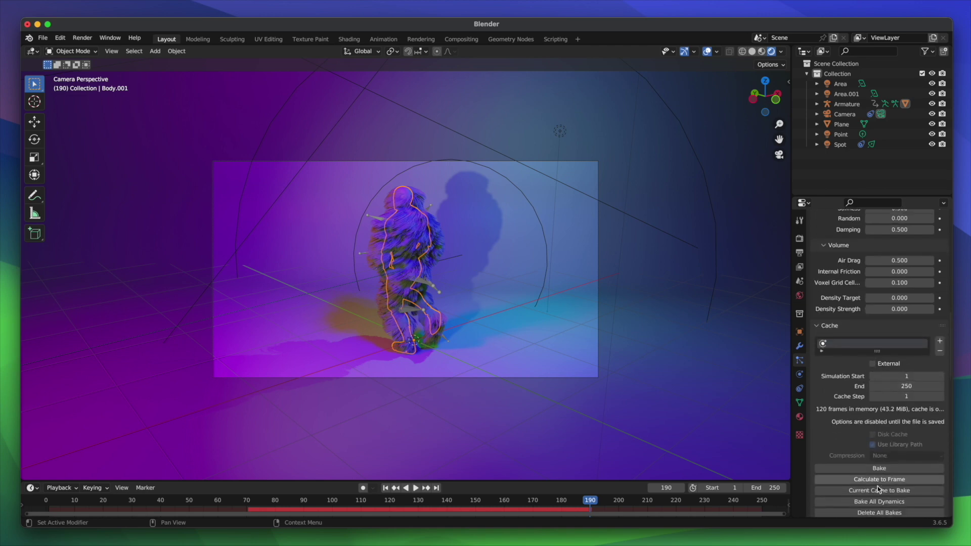
left_click(880, 468)
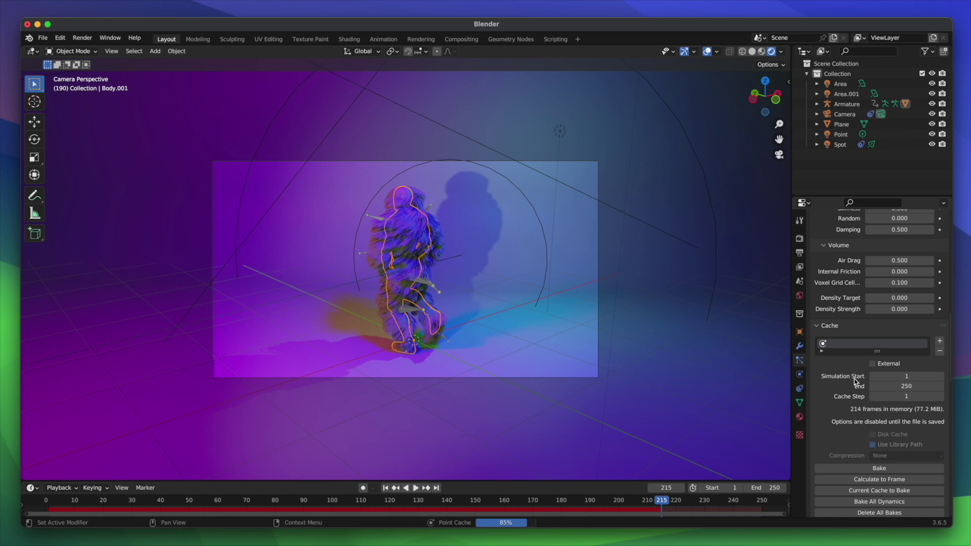
key("space")
key("space")
Step: Replace the mannequin's blinn5 material with a new material that uses the Principled Hair BSDF surface
left_click(800, 416)
scroll(872, 309, "up", 10)
left_click(905, 347)
left_click(905, 346)
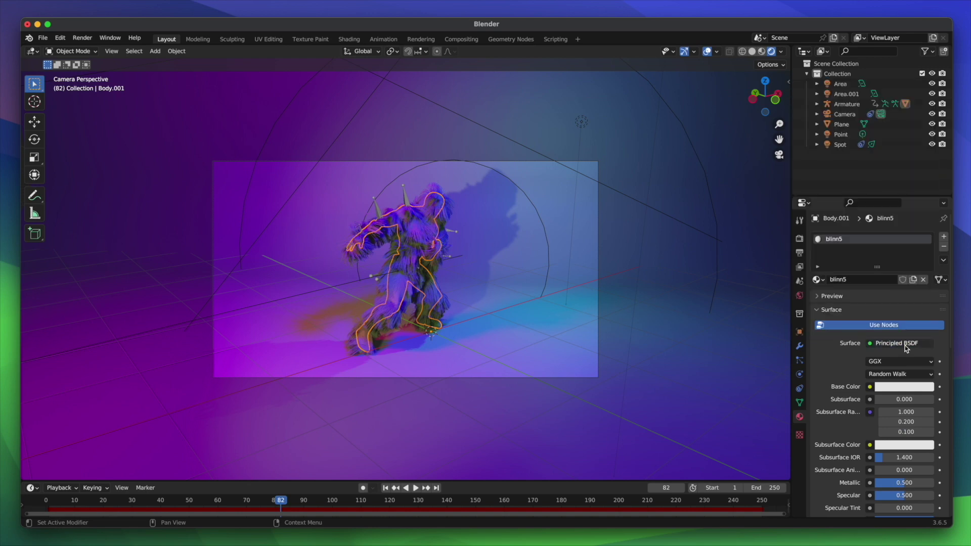
left_click(944, 247)
left_click(944, 237)
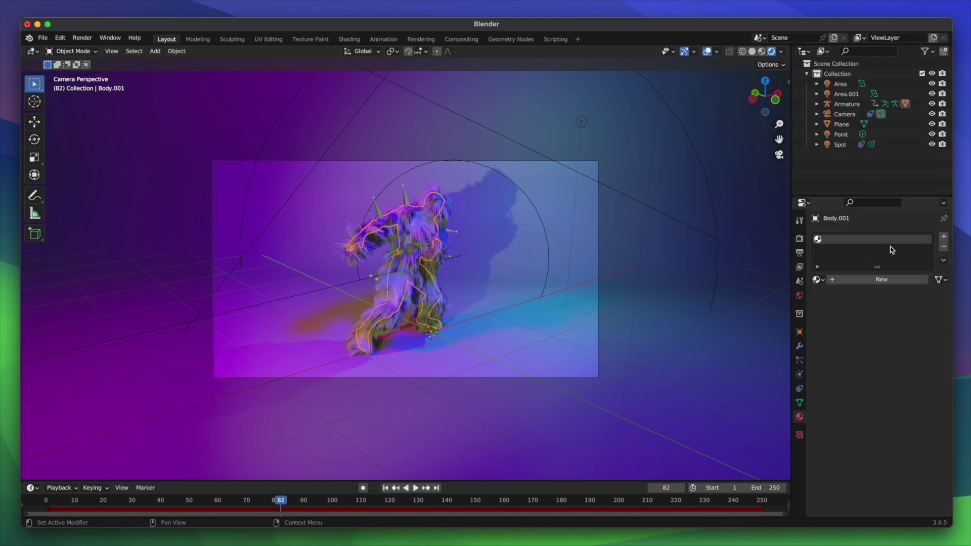
left_click(832, 280)
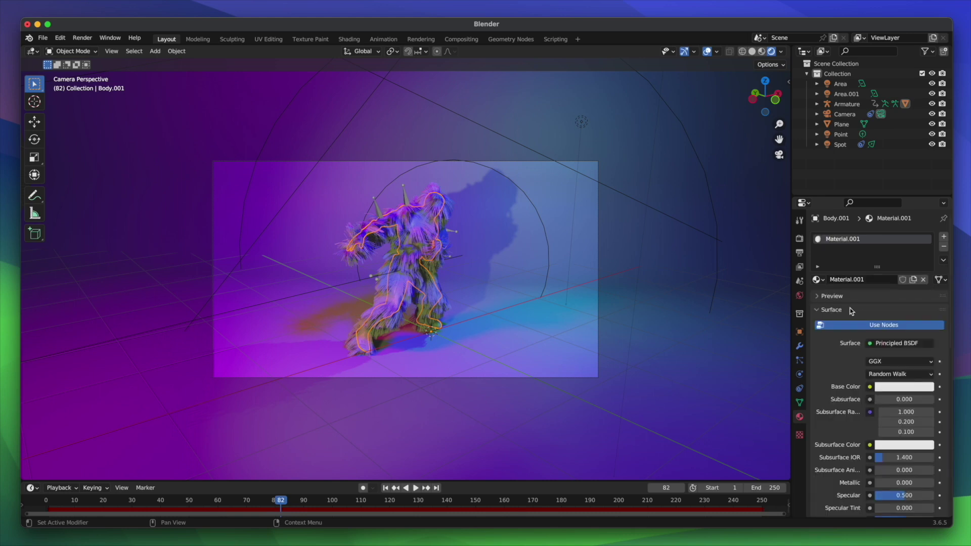
left_click(892, 344)
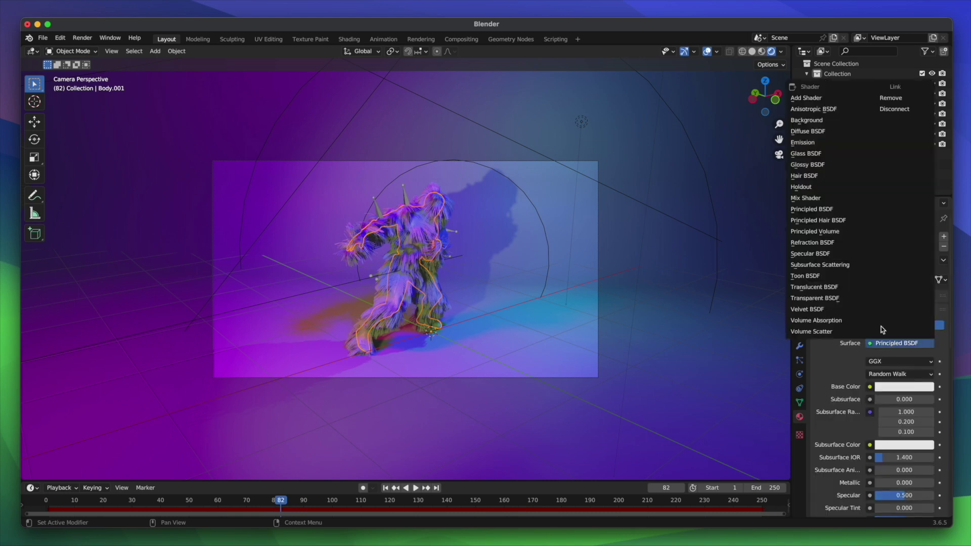
left_click(839, 219)
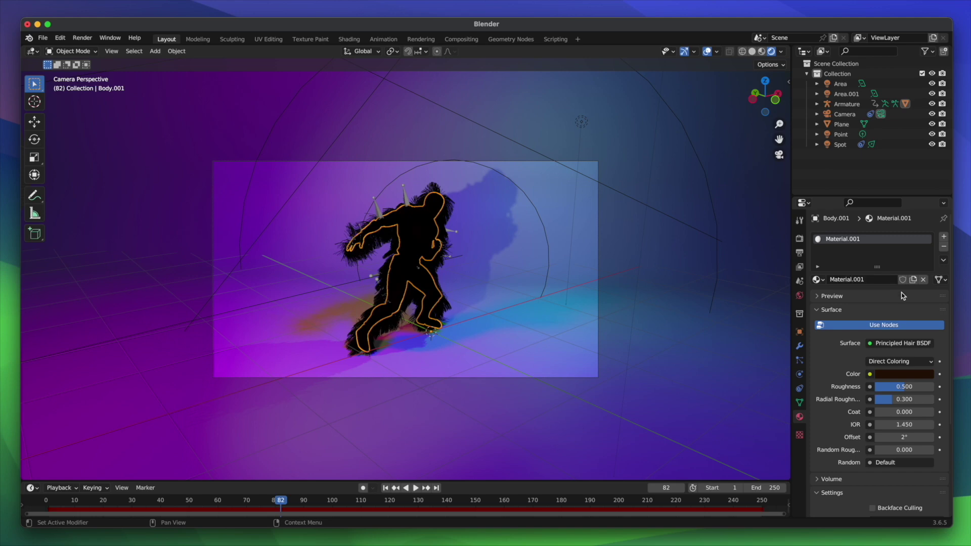
Step: Set the new hair material's colour to orange-red with Hue 0.030 and Value 0.439
scroll(903, 350, "down", 2)
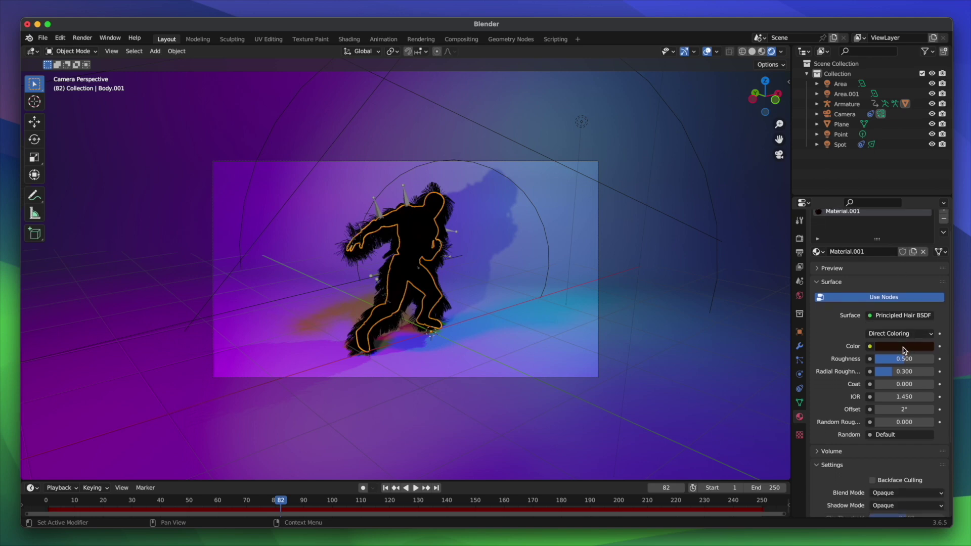
left_click(905, 347)
left_click(904, 348)
left_click(909, 348)
left_click(927, 227)
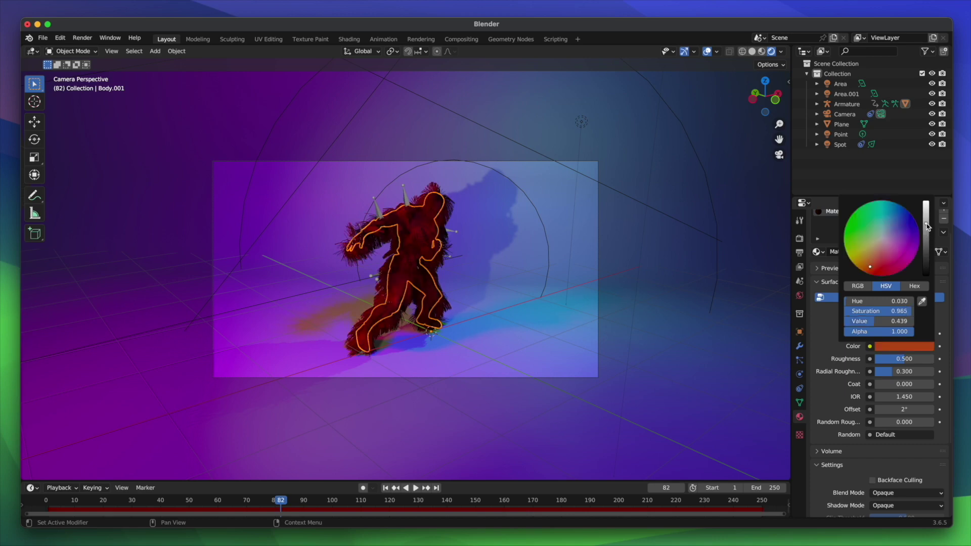
Step: Recolour the hair material to a pale mint green, play the animation to check it, and stop at frame 132
left_click_drag(927, 221, 927, 211)
left_click_drag(885, 246, 874, 231)
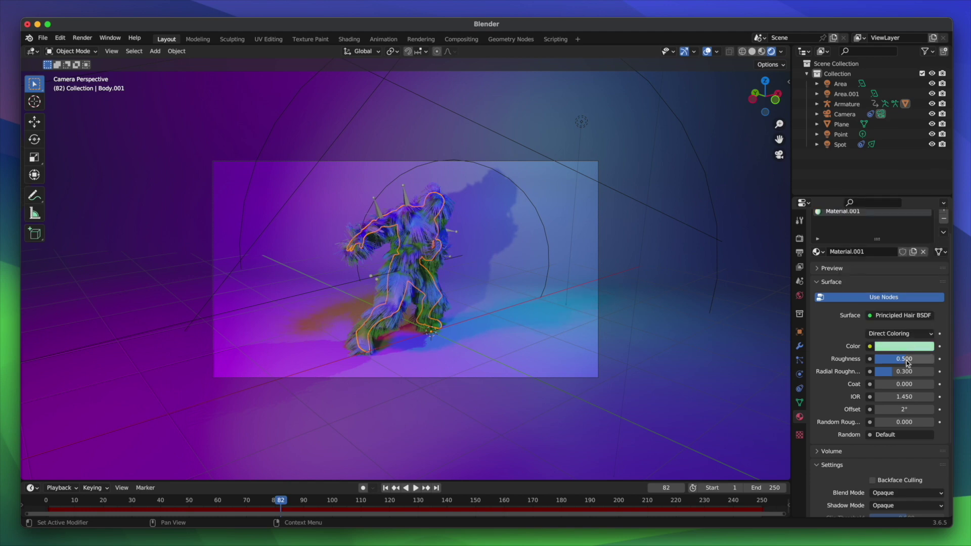
key("space")
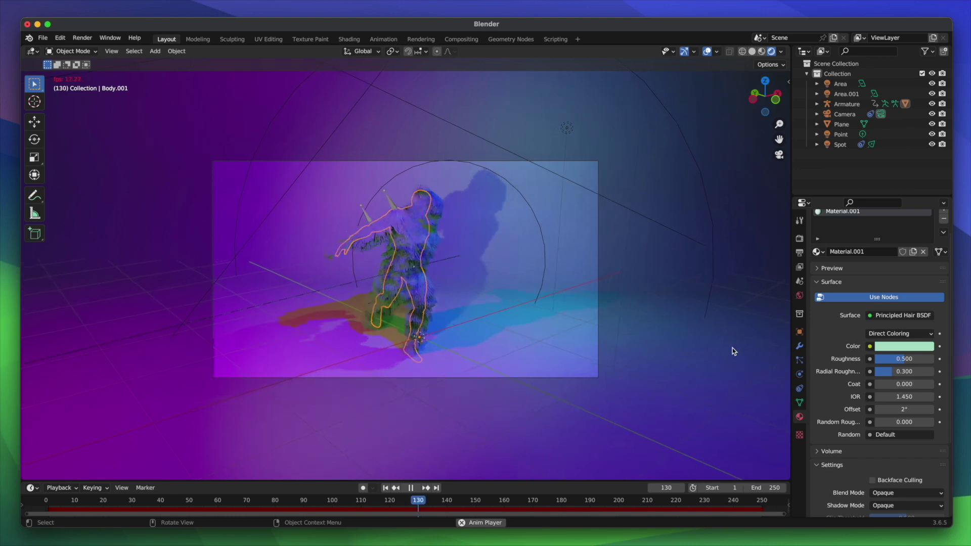
key("space")
Step: Set the hair material's Coat to 0.644, then play the animation and stop at frame 204
scroll(916, 347, "down", 3)
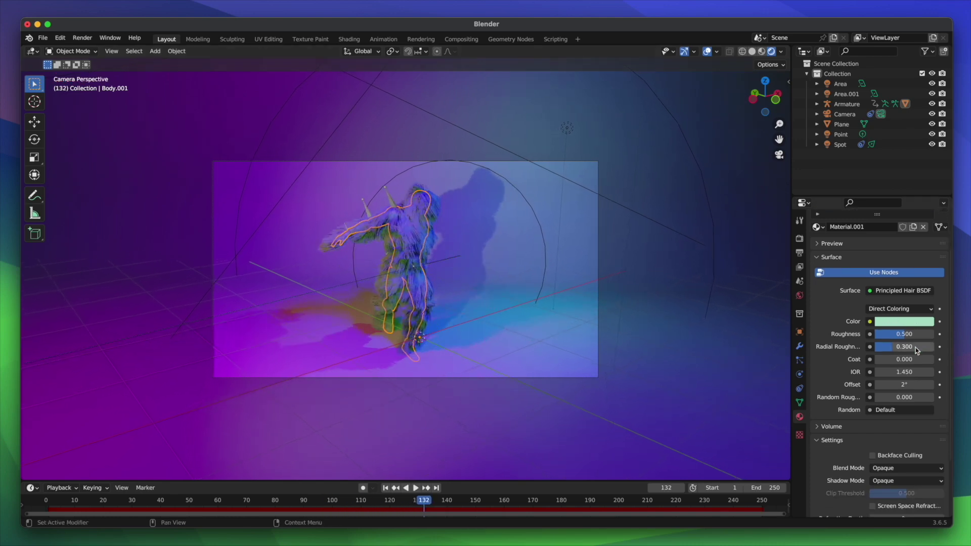
scroll(916, 347, "down", 2)
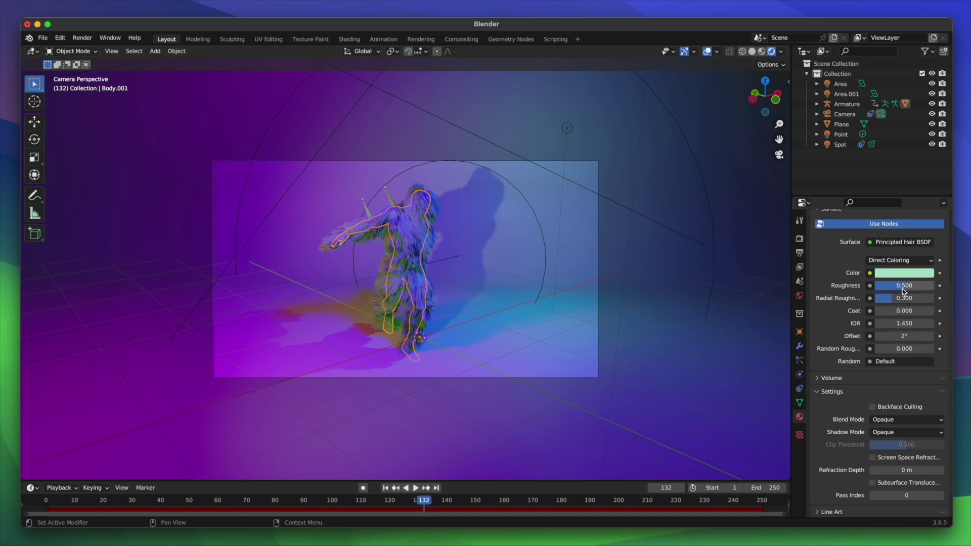
left_click_drag(886, 311, 913, 311)
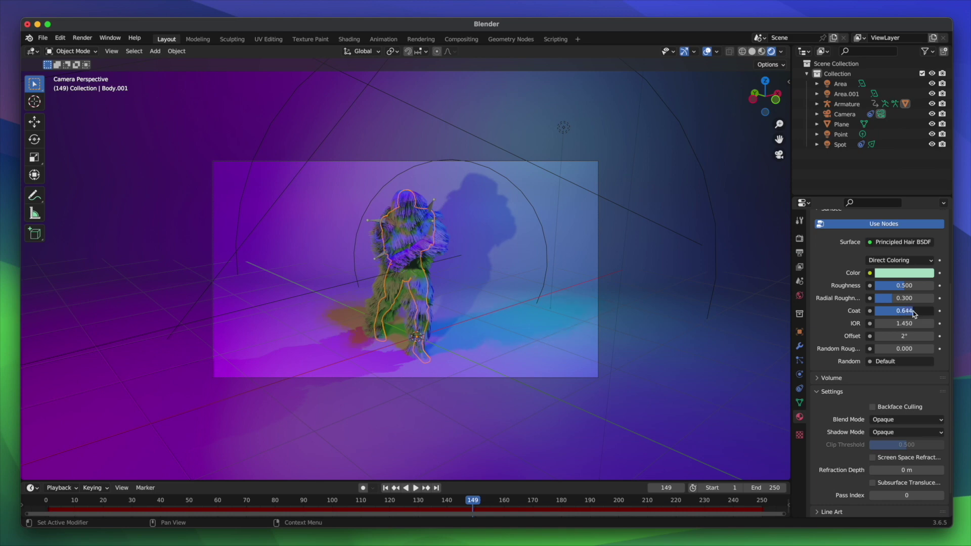
key("space")
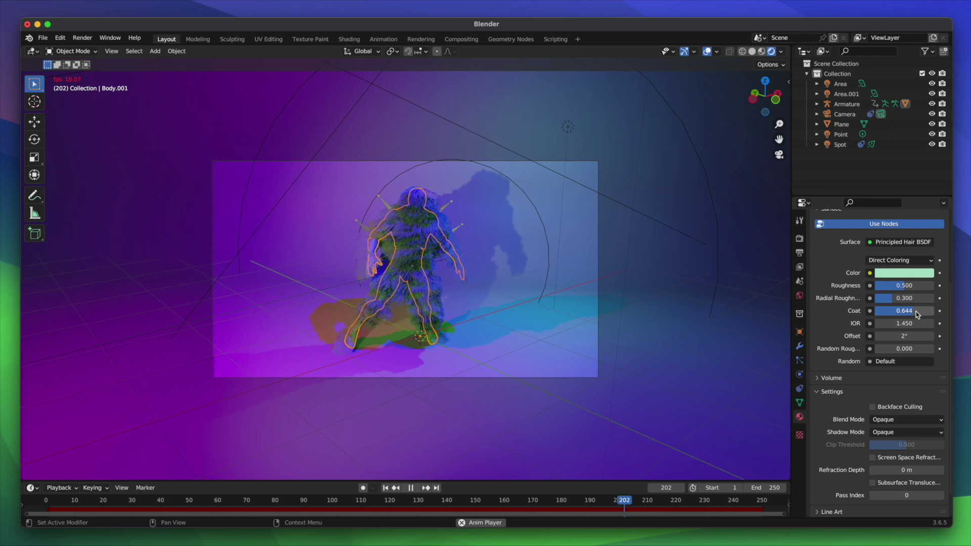
key("space")
Step: Set the hair material's Random Roughness to 0.314, then play the animation and stop at frame 240
scroll(908, 324, "down", 2)
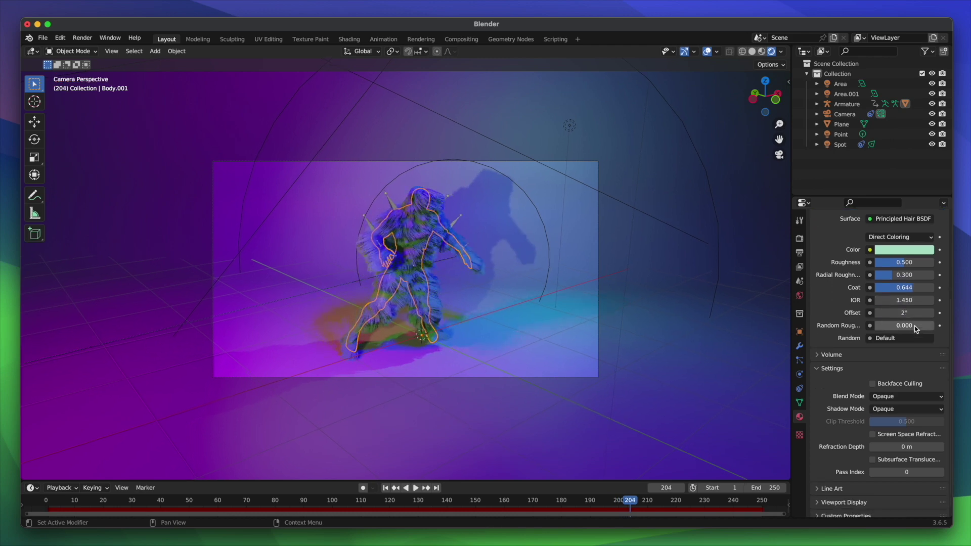
scroll(895, 326, "up", 1)
left_click_drag(887, 326, 889, 325)
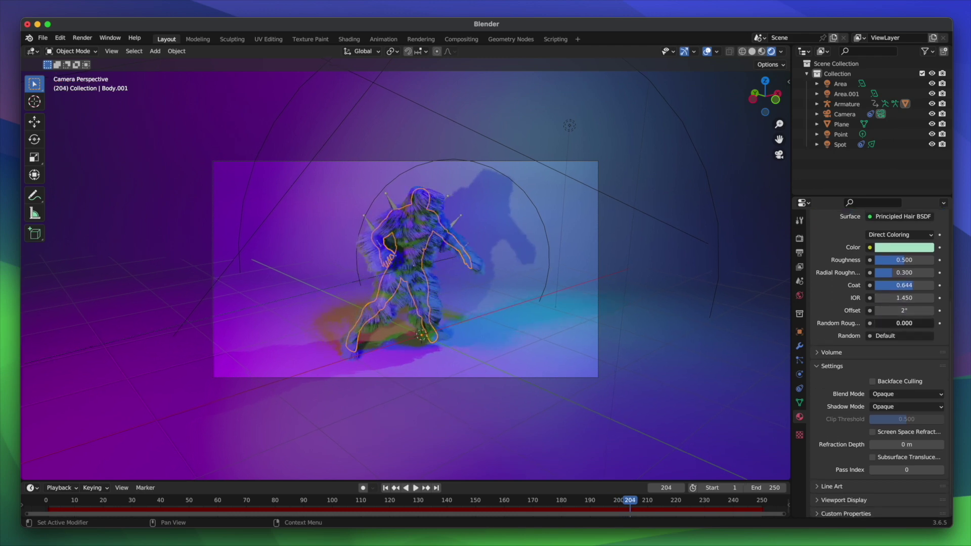
key("space")
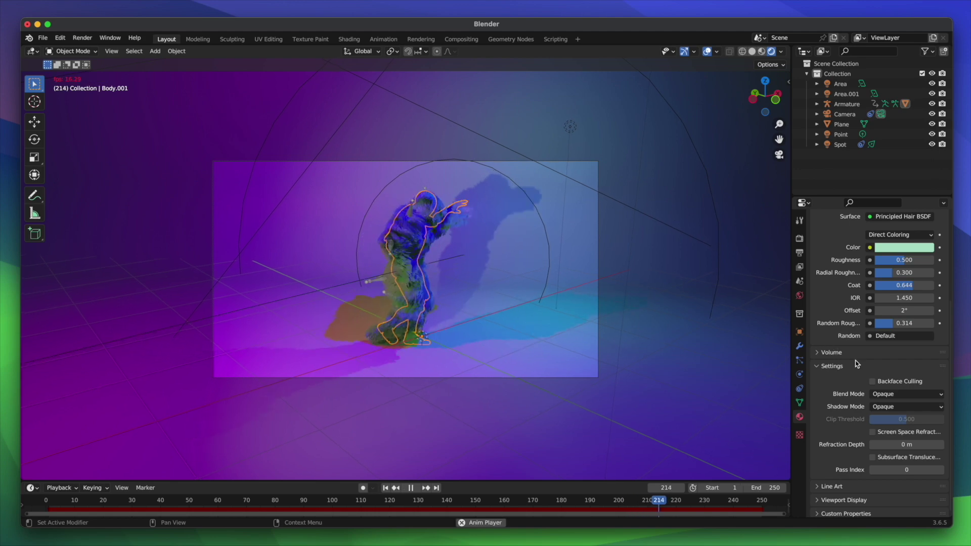
key("space")
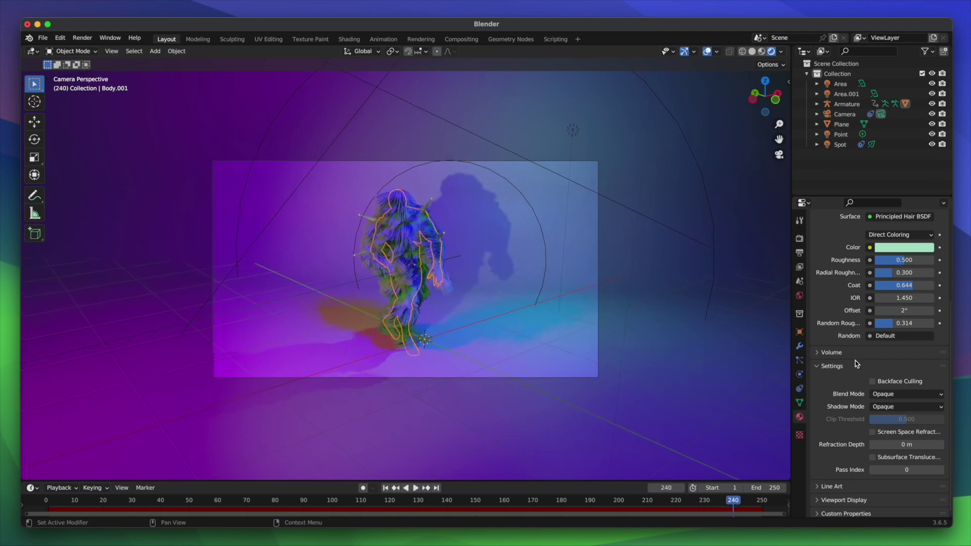
Step: Enable Motion Blur in the scene's Eevee render settings and expand its options
scroll(878, 354, "up", 1)
scroll(877, 353, "down", 2)
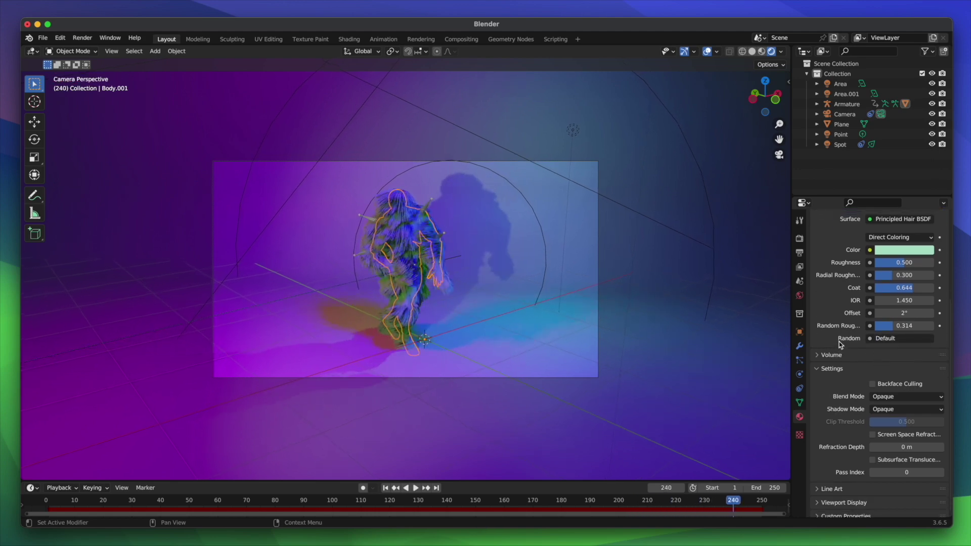
scroll(841, 344, "up", 5)
left_click(800, 238)
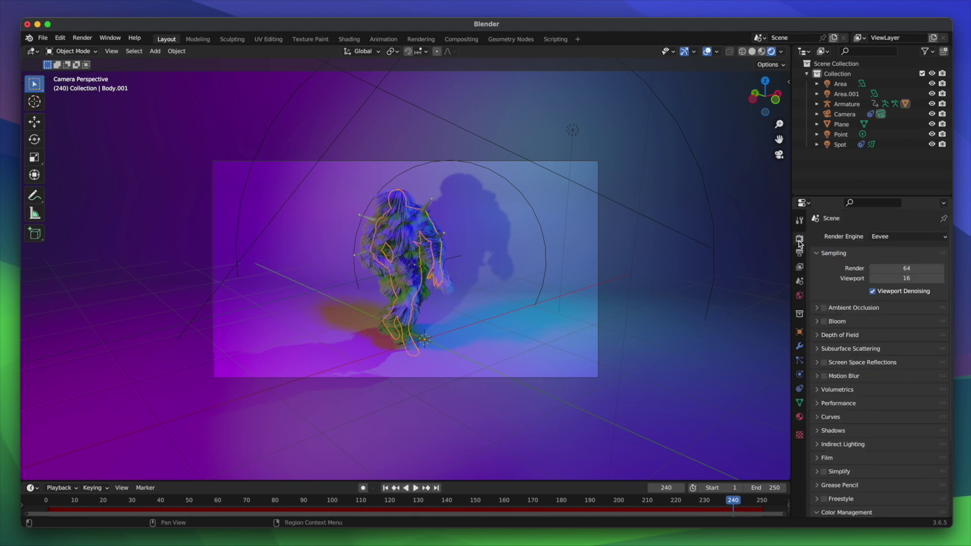
scroll(840, 307, "down", 2)
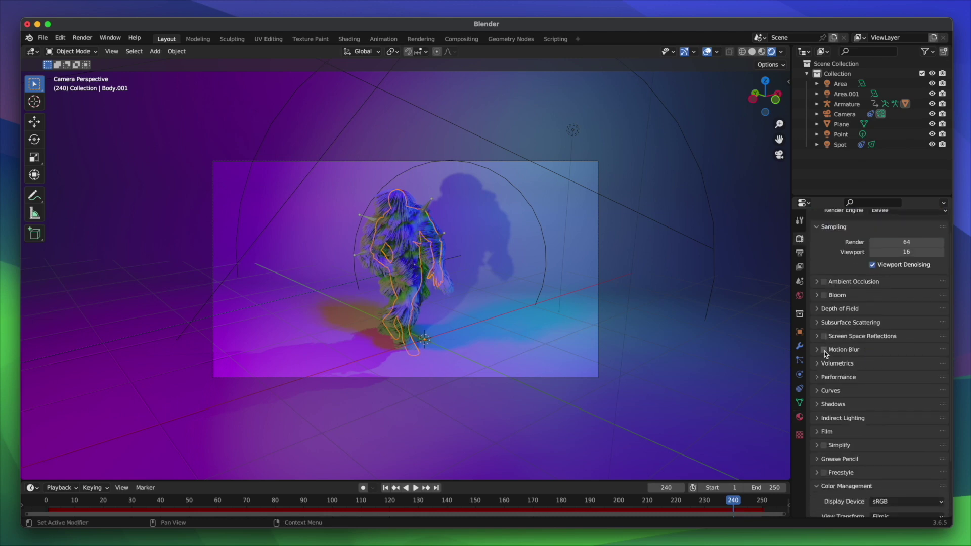
left_click(818, 350)
scroll(834, 358, "down", 3)
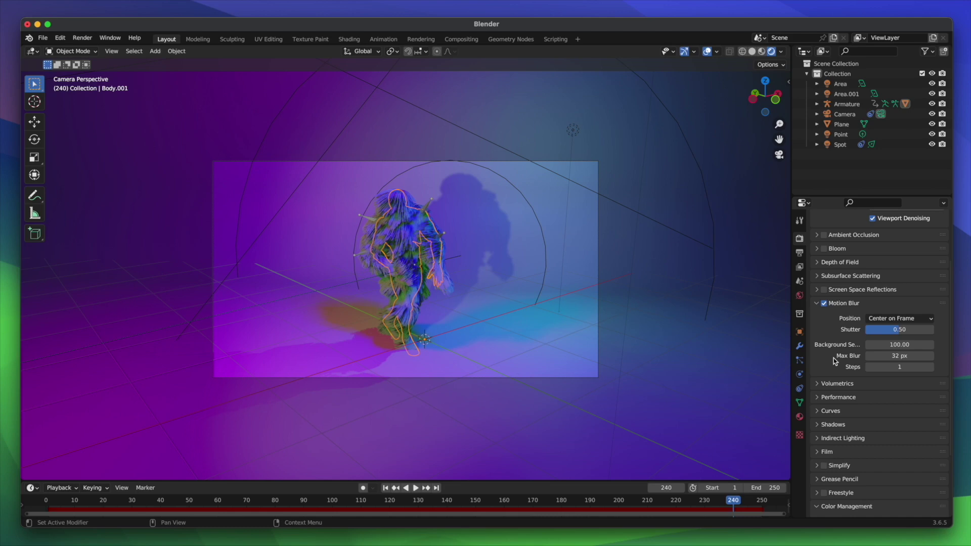
Step: Set the motion blur's Max Blur to 66 px and its Steps to 4
scroll(917, 335, "down", 1)
left_click(896, 338)
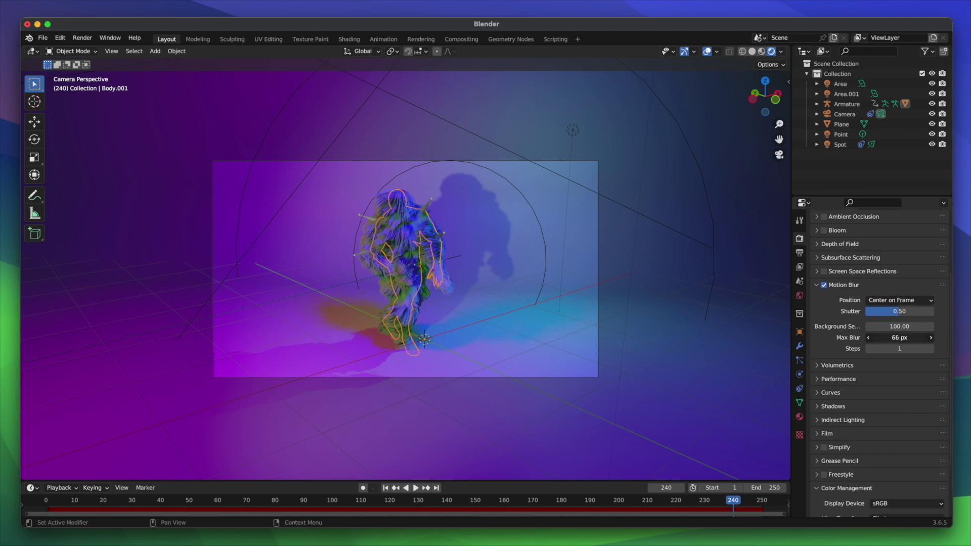
left_click_drag(915, 342, 893, 338)
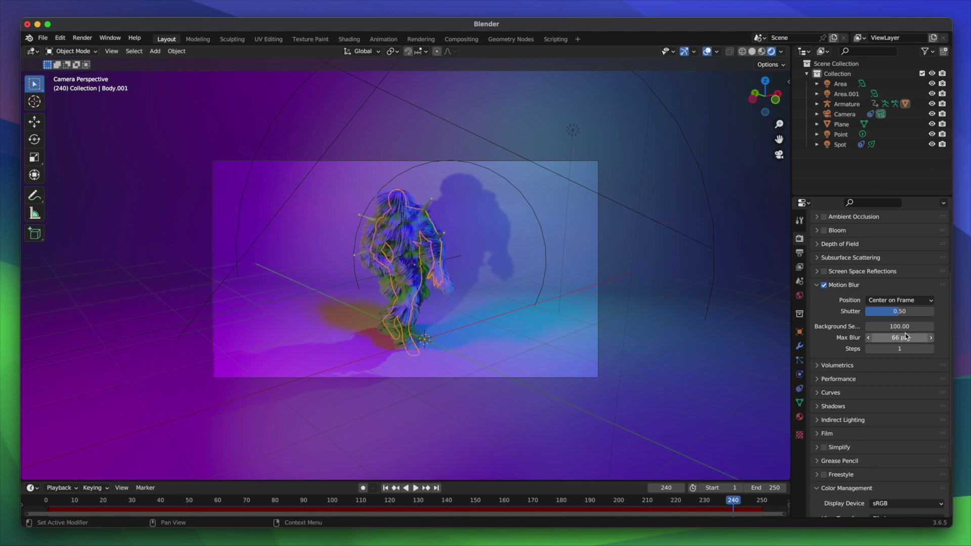
scroll(906, 337, "up", 1)
left_click(932, 367)
left_click(932, 367)
left_click(932, 368)
Step: Play the animation through the camera, pausing at frame 103 and stopping at frame 139
key("space")
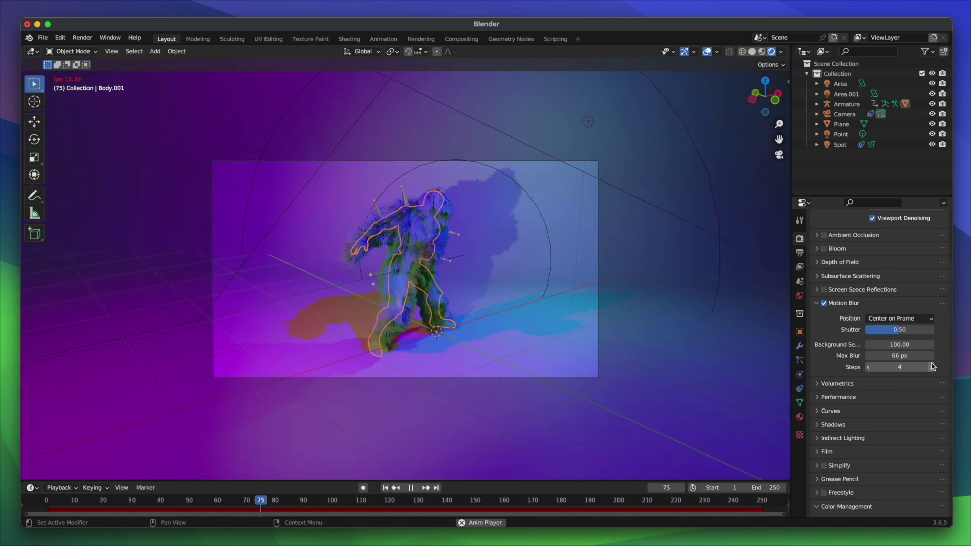
key("space")
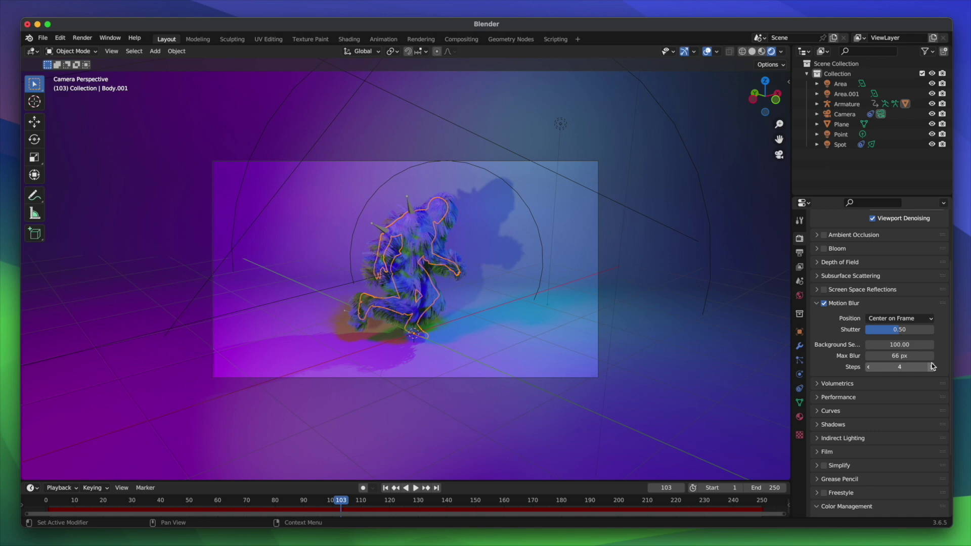
key("space")
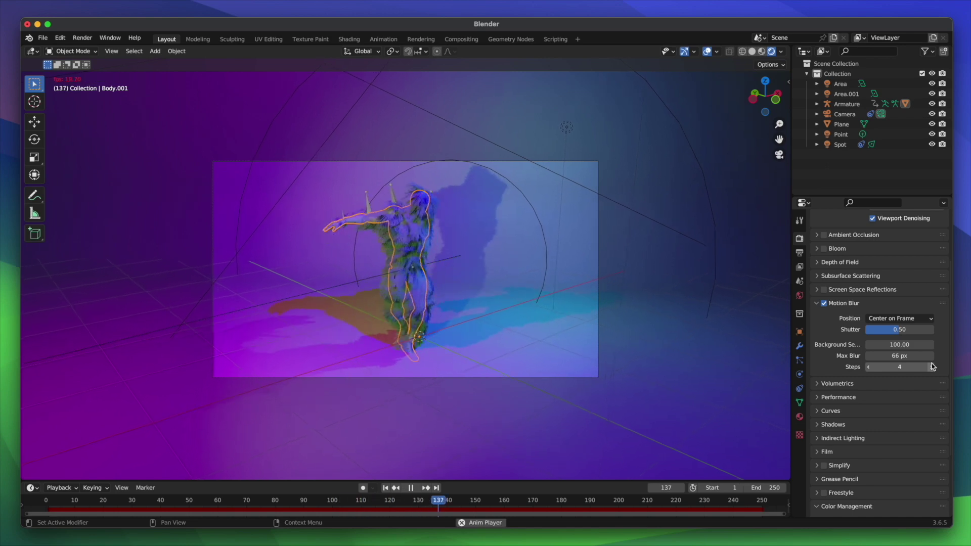
key("space")
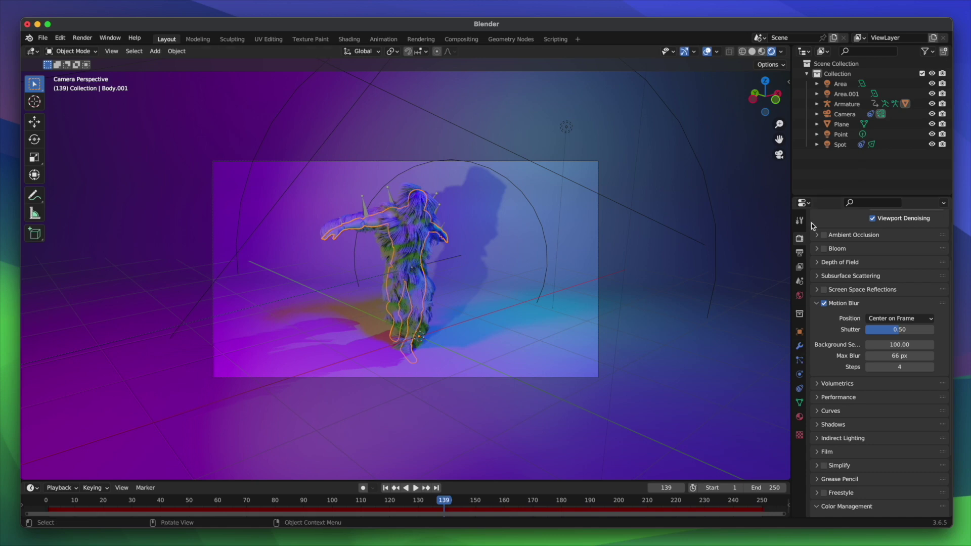
Step: Enable Jitter Camera in the render's Depth of Field settings, then play the animation and stop at frame 96
left_click(820, 263)
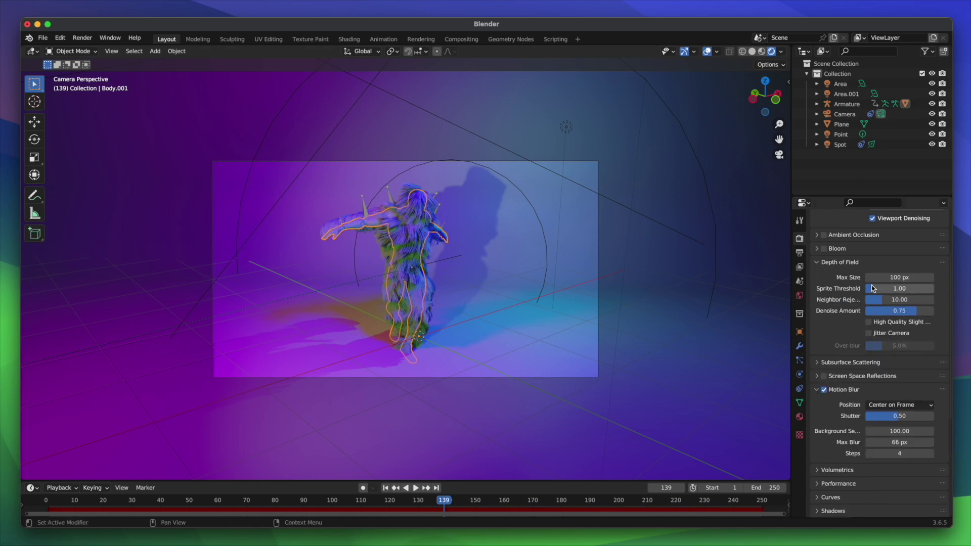
left_click(869, 334)
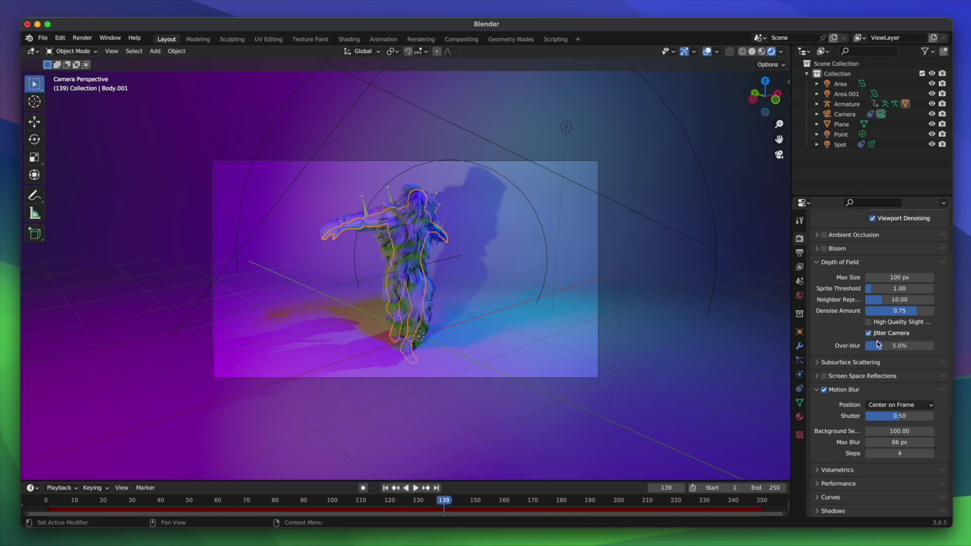
key("space")
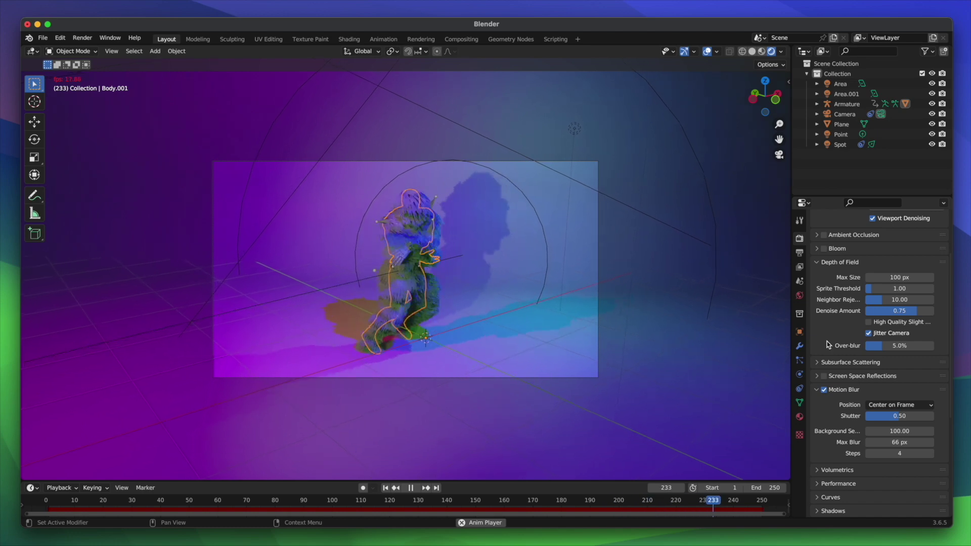
key("space")
key("space")
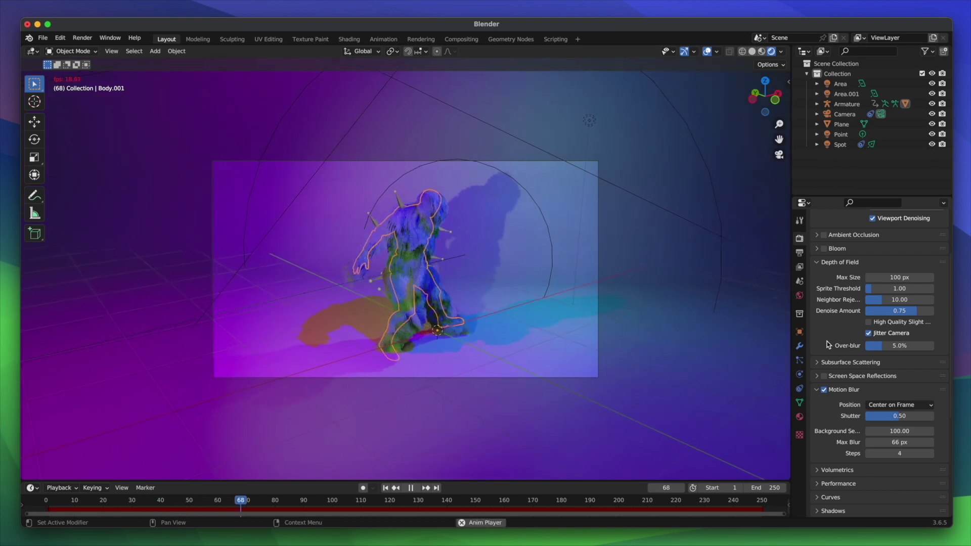
key("space")
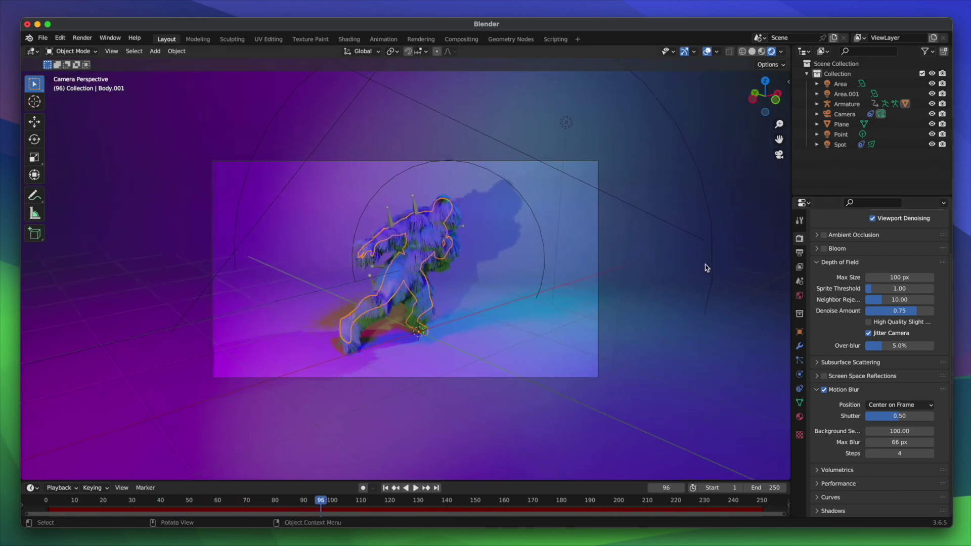
Step: Leave the camera view and move the camera about 1.08 m down and 0.51 m along Y
left_click(780, 153)
middle_click_drag(490, 276, 560, 213)
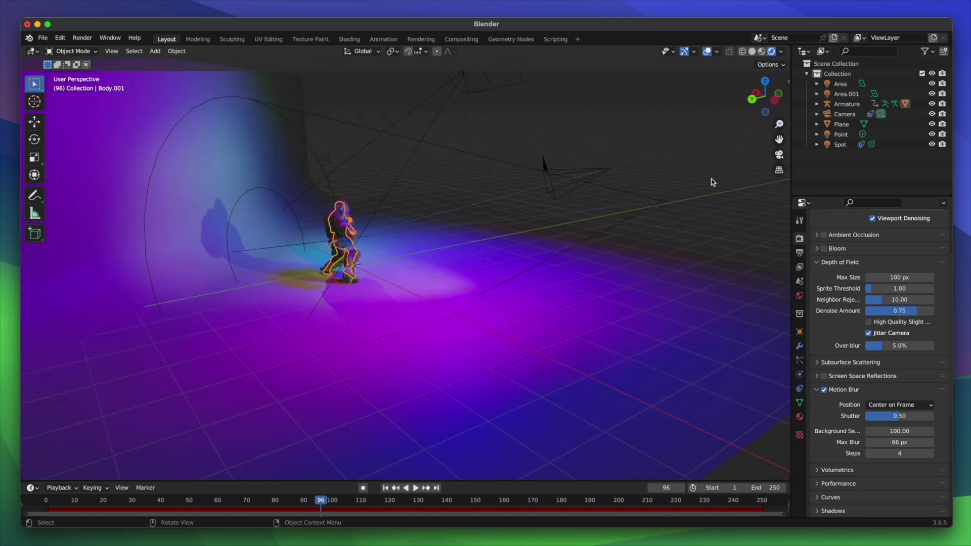
left_click(827, 117)
key("g")
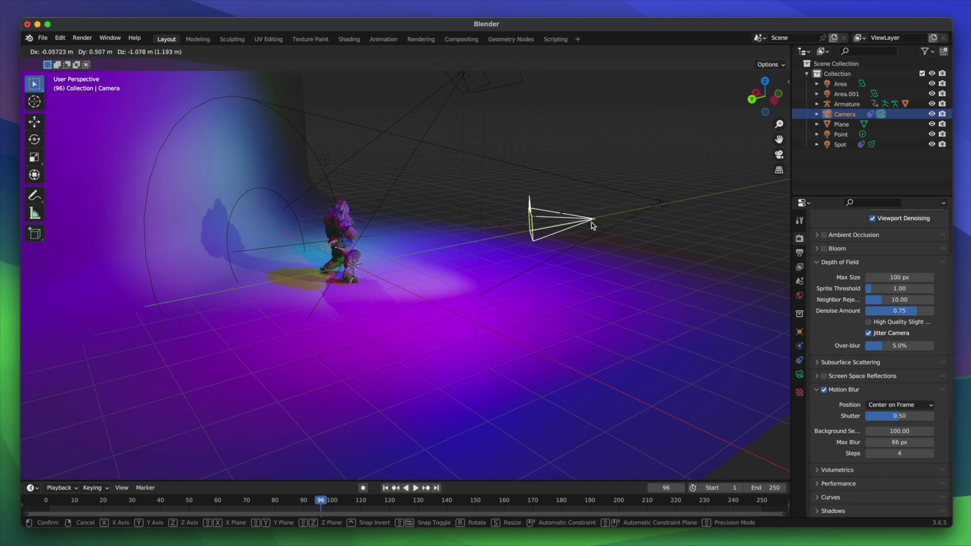
left_click(591, 222)
key("KP_Decimal")
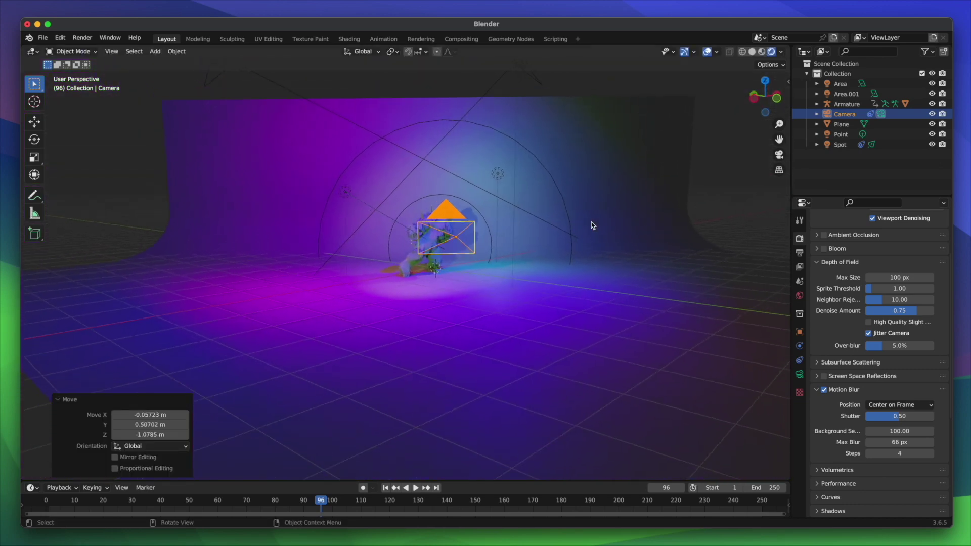
middle_click_drag(593, 225, 480, 244)
Step: Play the animation through the lowered camera, stop at frame 9, and examine the camera's placement from several angles
key("space")
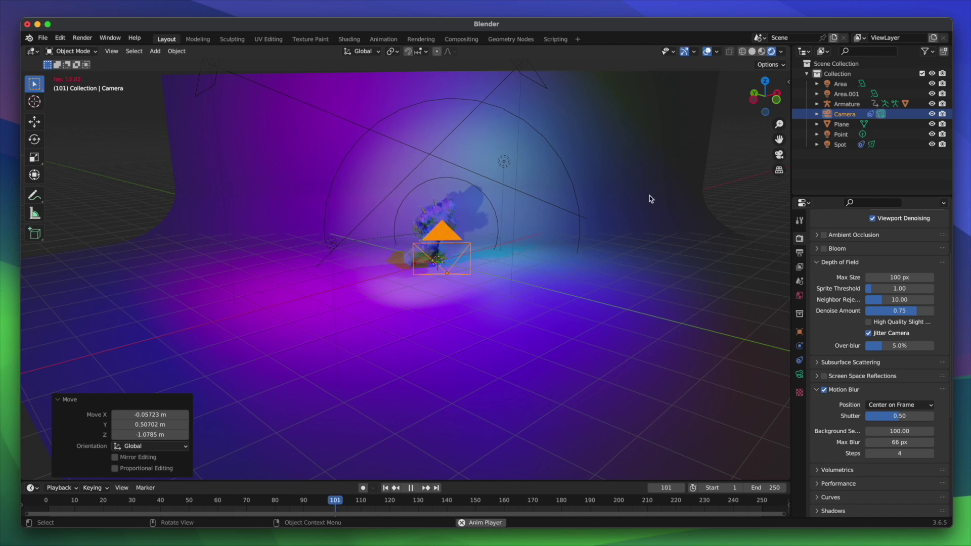
left_click(780, 155)
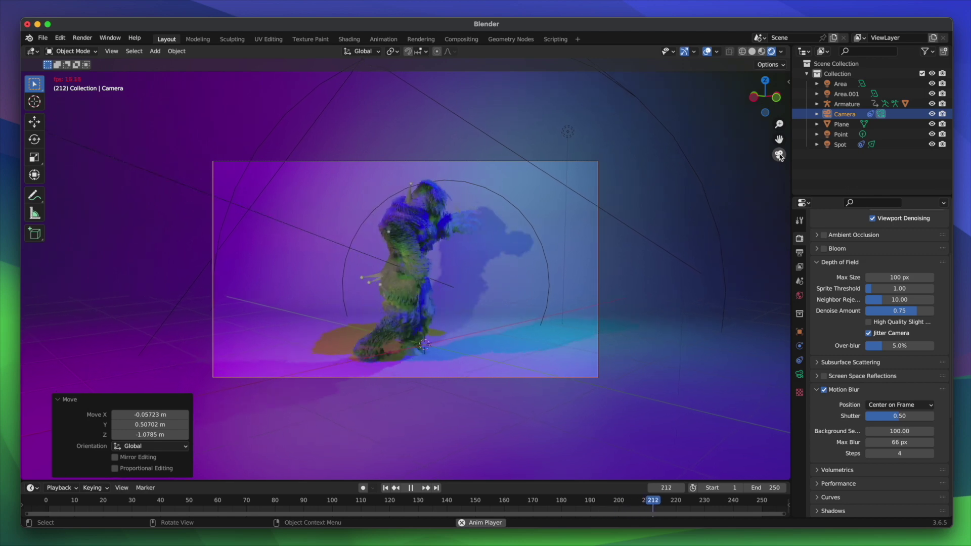
left_click(780, 155)
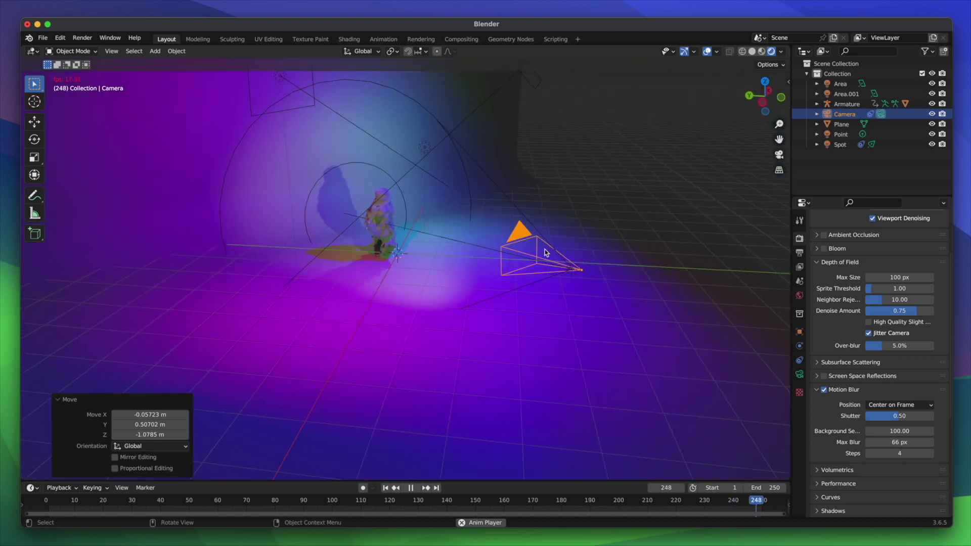
key("space")
scroll(544, 250, "right", 10)
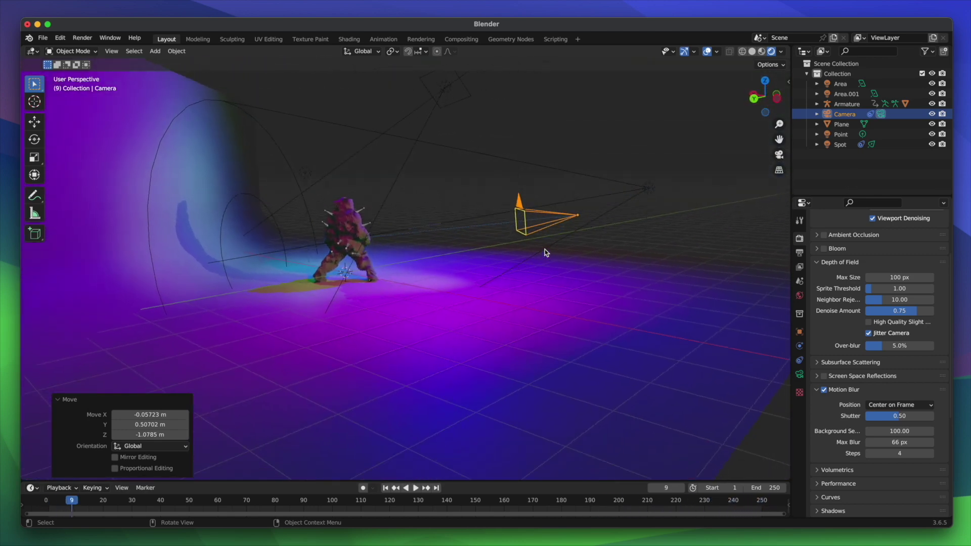
scroll(545, 250, "left", 3)
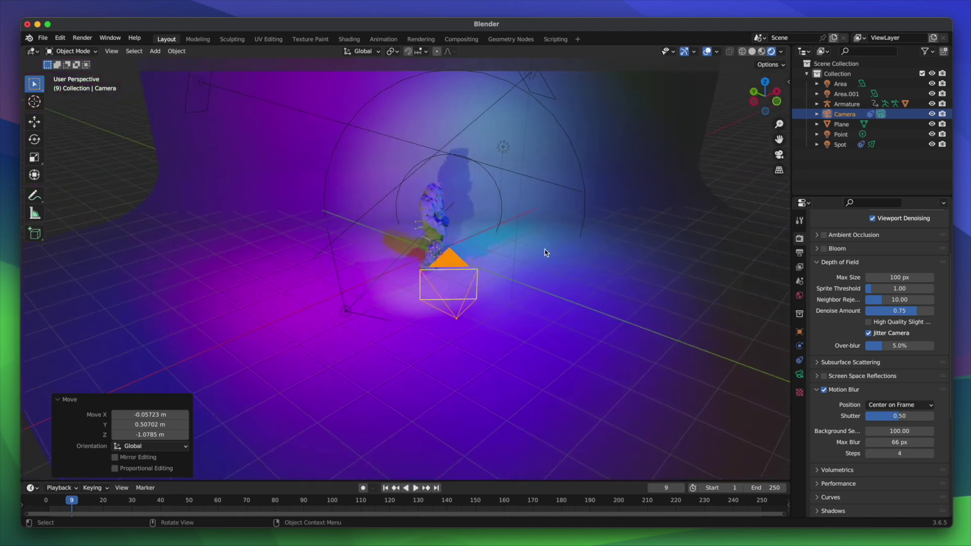
scroll(545, 250, "left", 2)
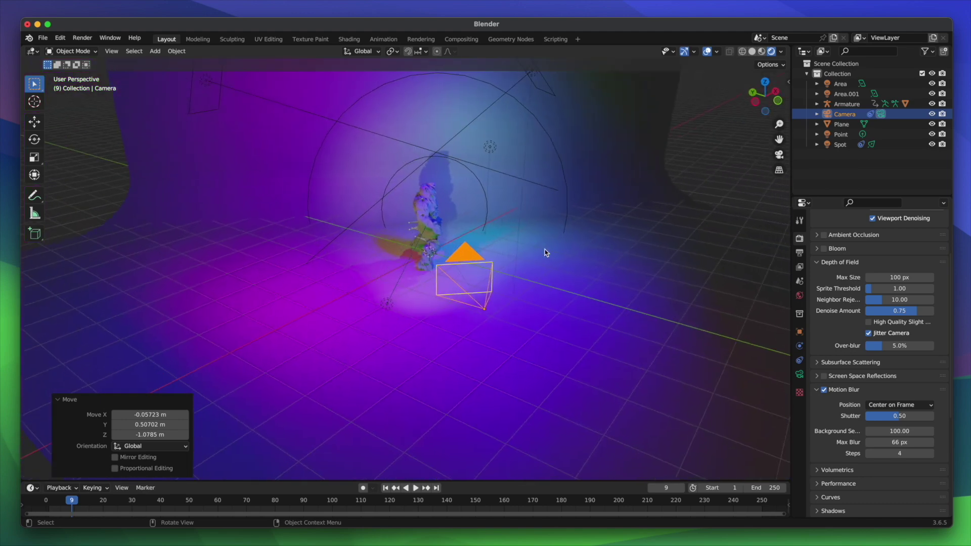
scroll(545, 250, "left", 3)
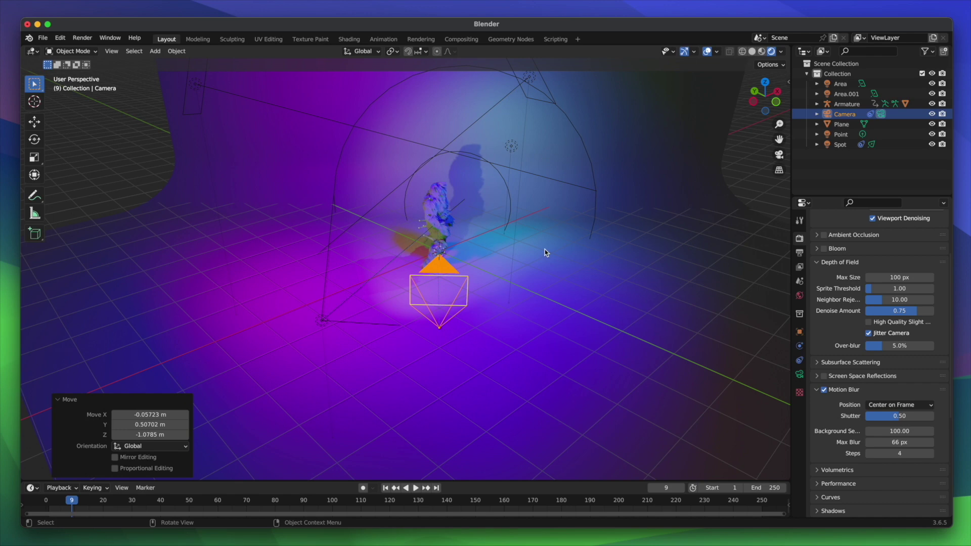
Step: Play the animation to frame 20, check the framing through the camera, and examine the camera's placement from other angles
scroll(545, 250, "left", 3)
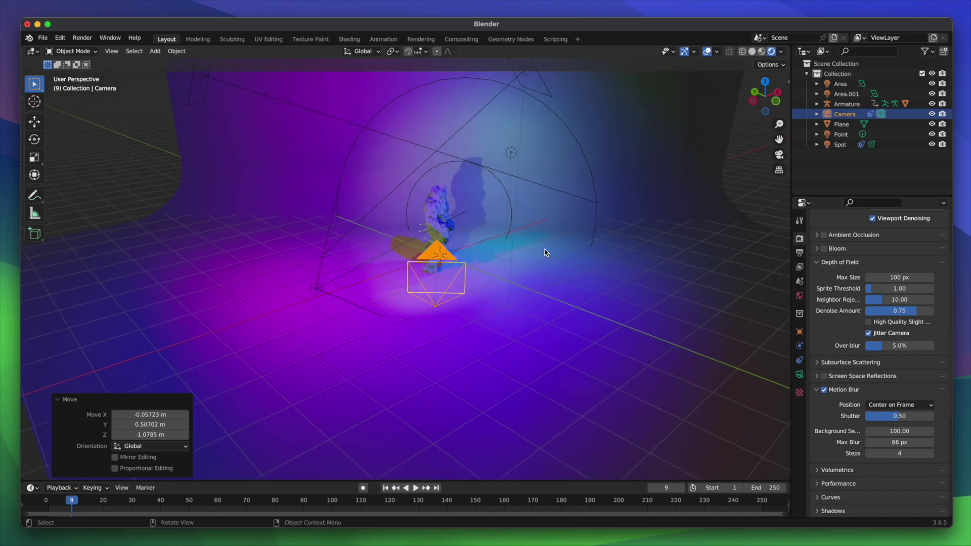
key("space")
key("space")
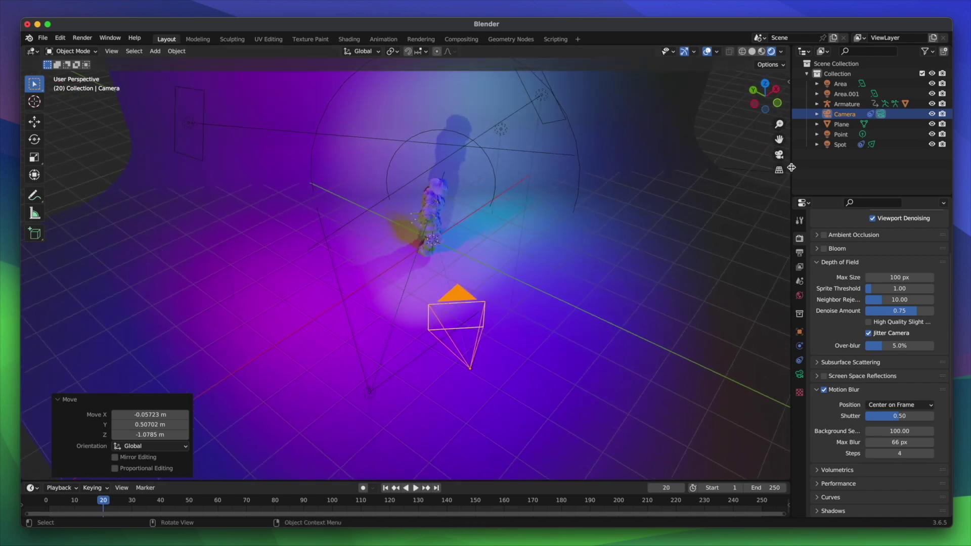
left_click(780, 155)
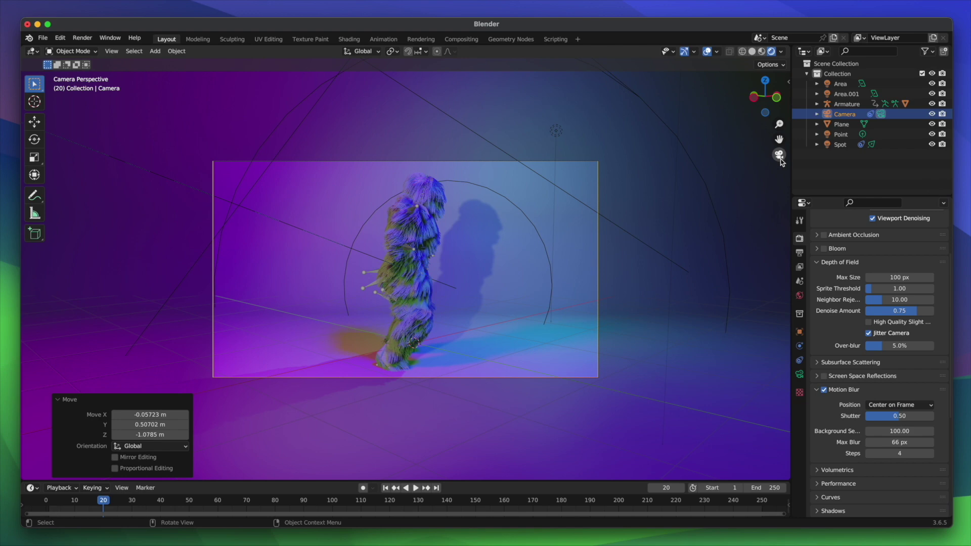
left_click(779, 155)
scroll(576, 234, "left", 3)
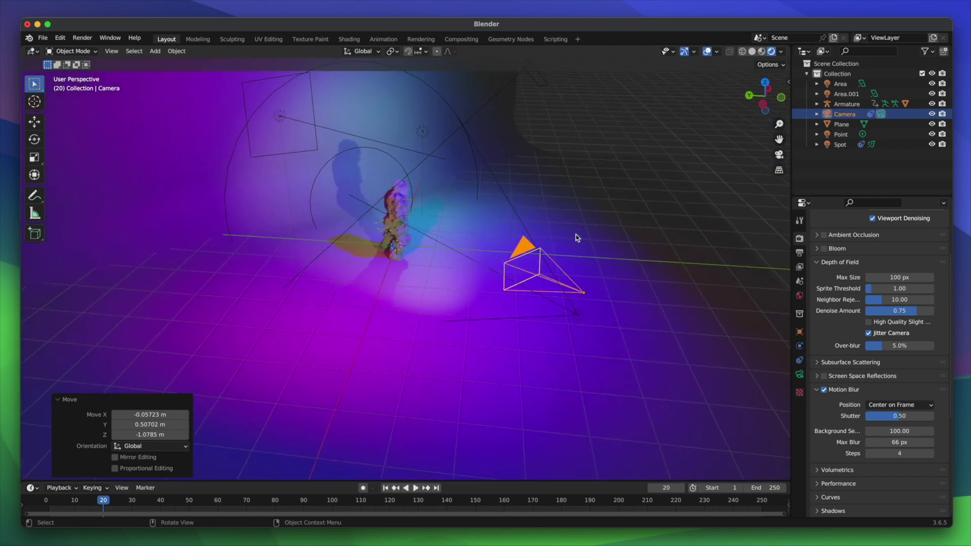
scroll(576, 235, "left", 2)
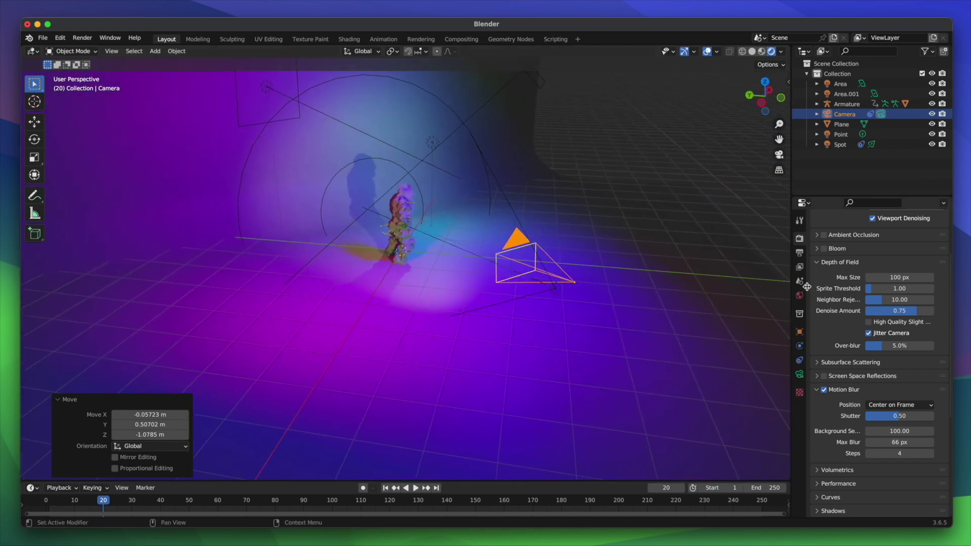
Step: Set the render output path to a file named render1.mp4 in the Downloads folder
left_click(799, 253)
left_click(939, 374)
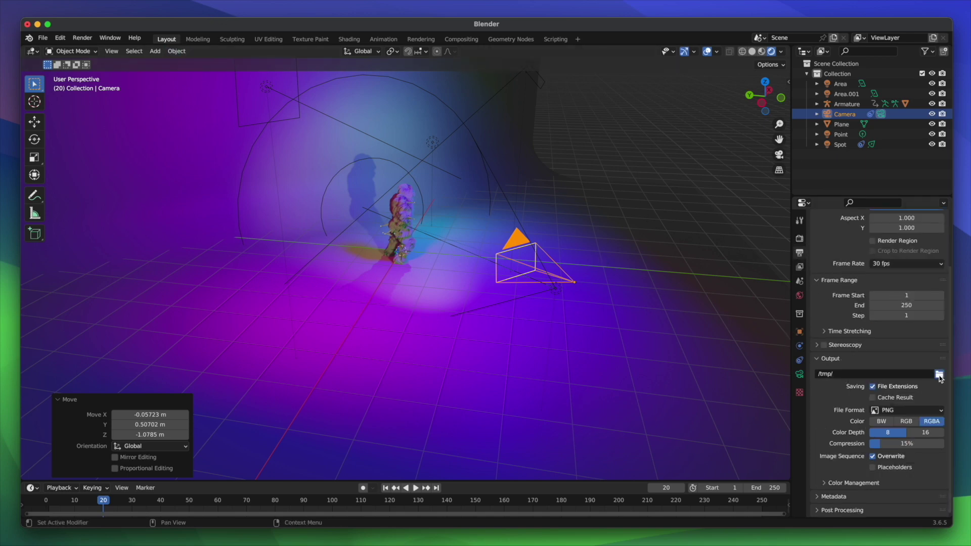
left_click(926, 61)
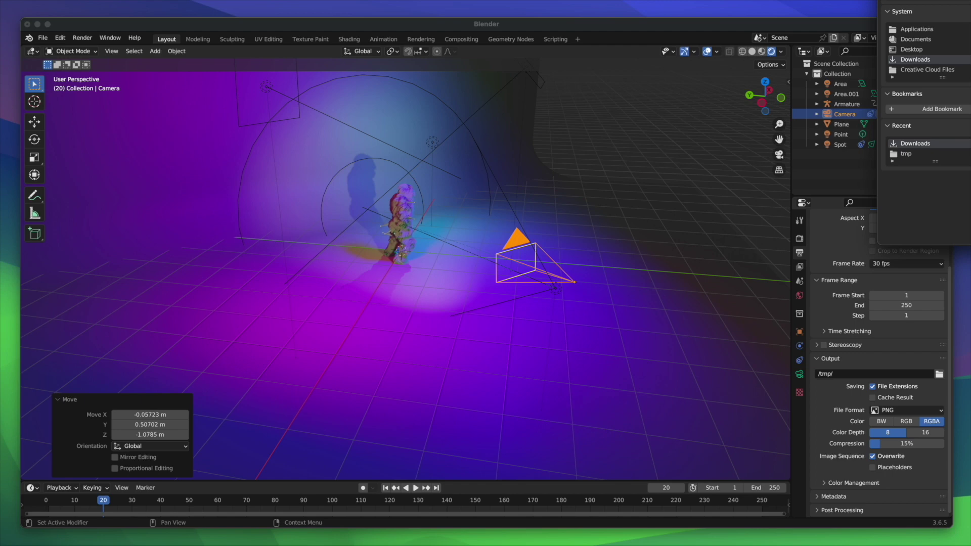
key("Return")
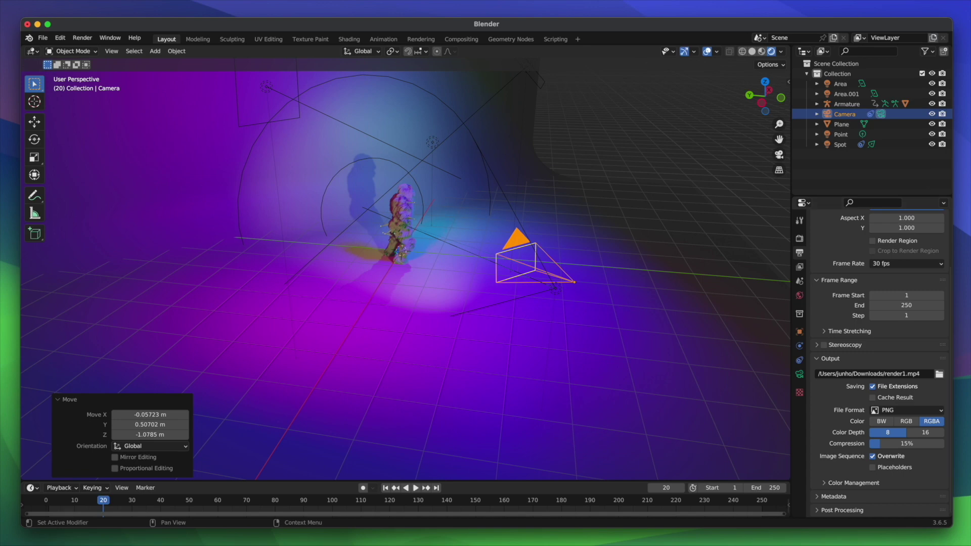
Step: Examine the scene from several angles and review the render settings, output format, resolution and frame range
scroll(620, 314, "right", 8)
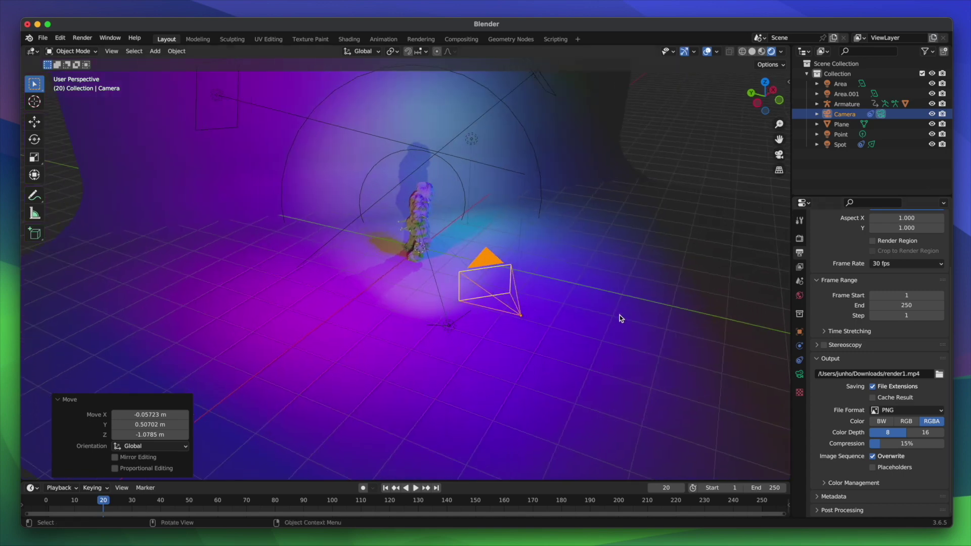
scroll(620, 314, "left", 4)
scroll(620, 315, "right", 2)
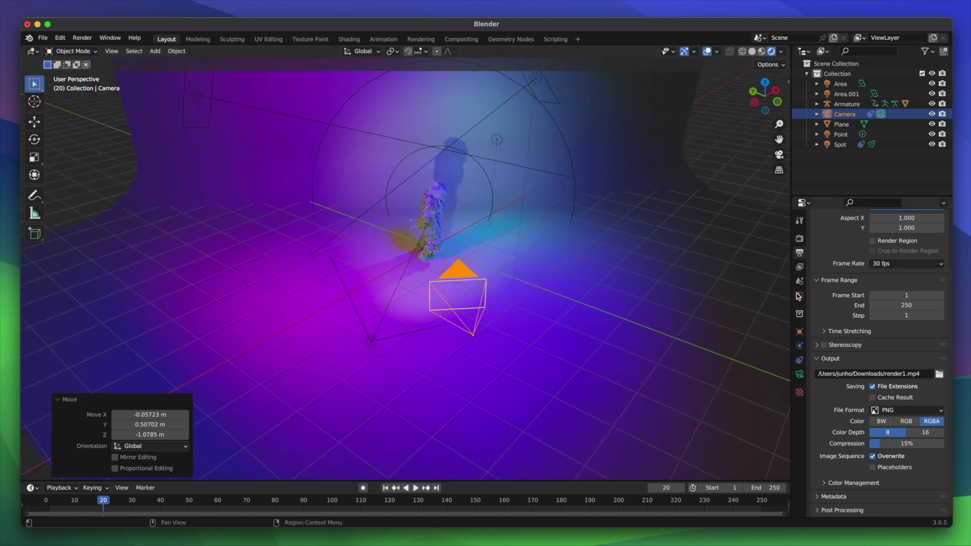
left_click(801, 238)
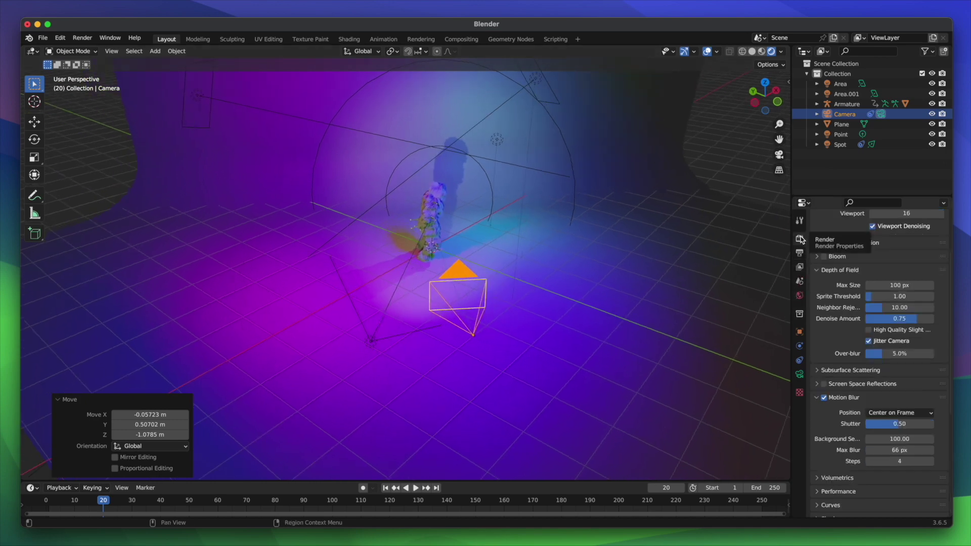
scroll(842, 264, "up", 4)
scroll(843, 262, "down", 10)
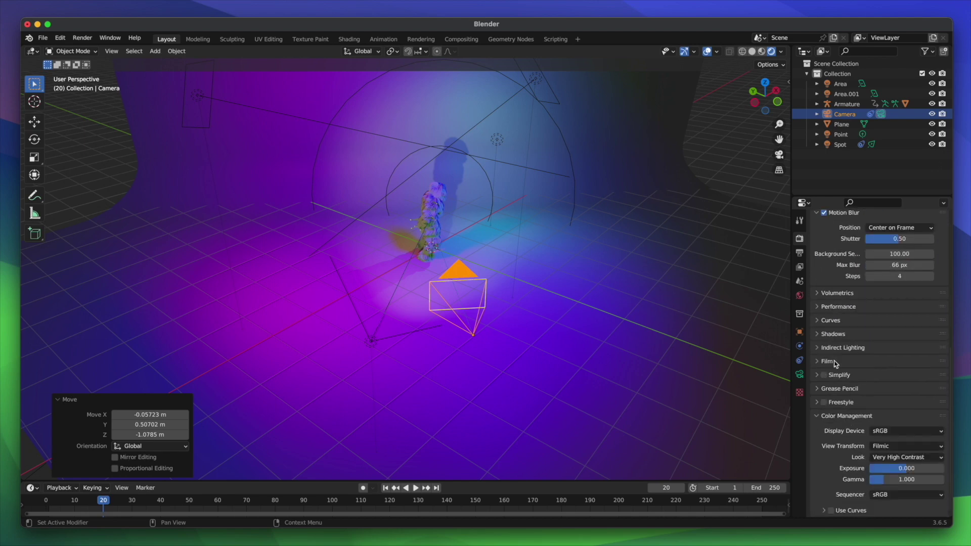
left_click(800, 253)
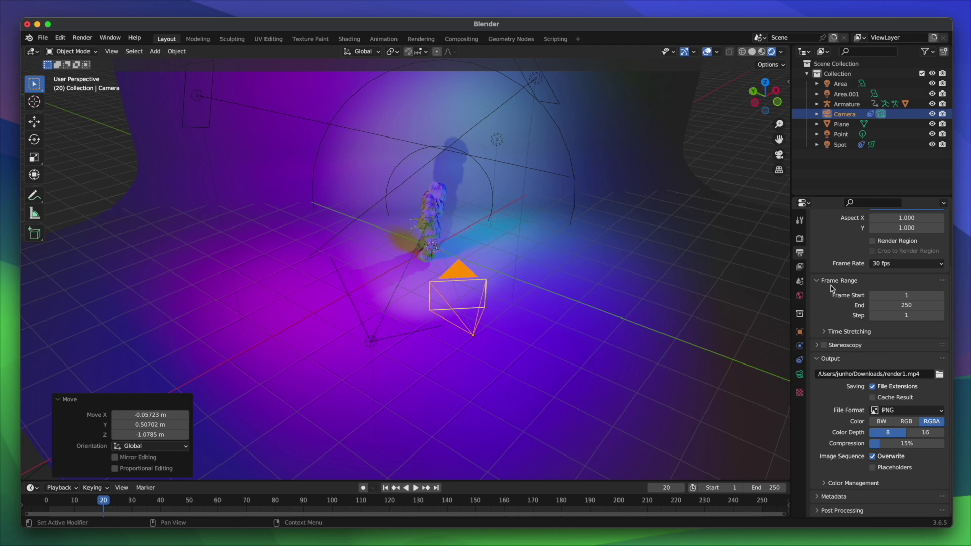
scroll(831, 288, "up", 4)
scroll(831, 285, "up", 2)
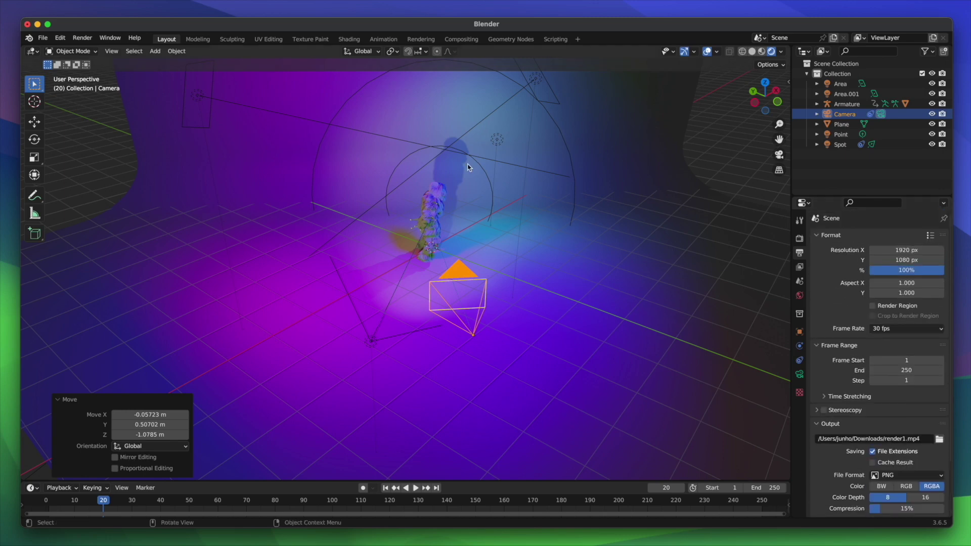
Step: Start rendering the full animation and move the render window over the viewport to watch its progress
left_click(83, 38)
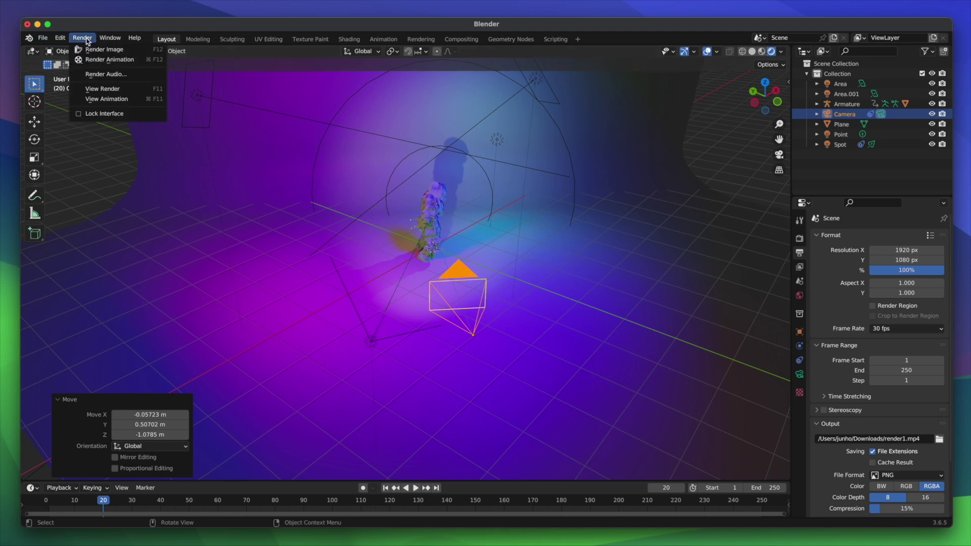
left_click(132, 99)
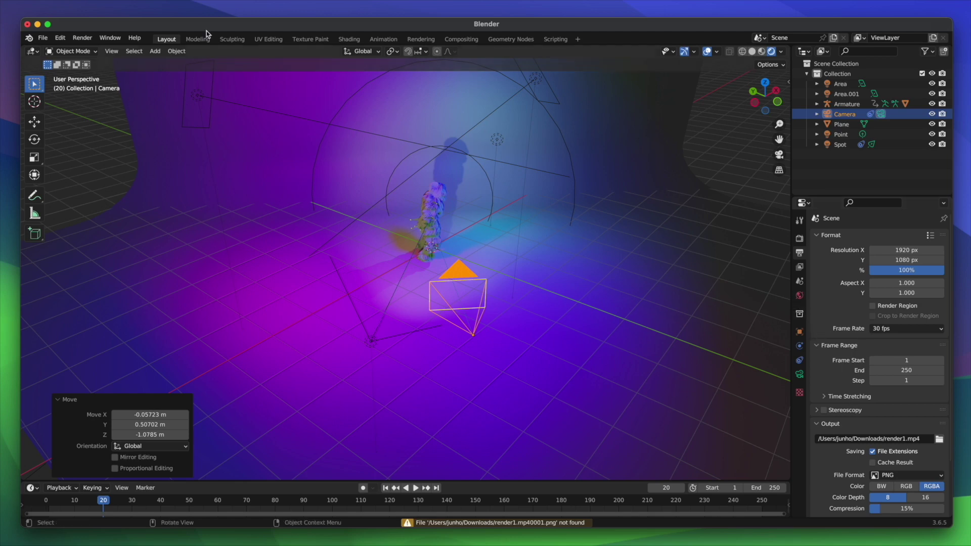
left_click(83, 38)
left_click(116, 63)
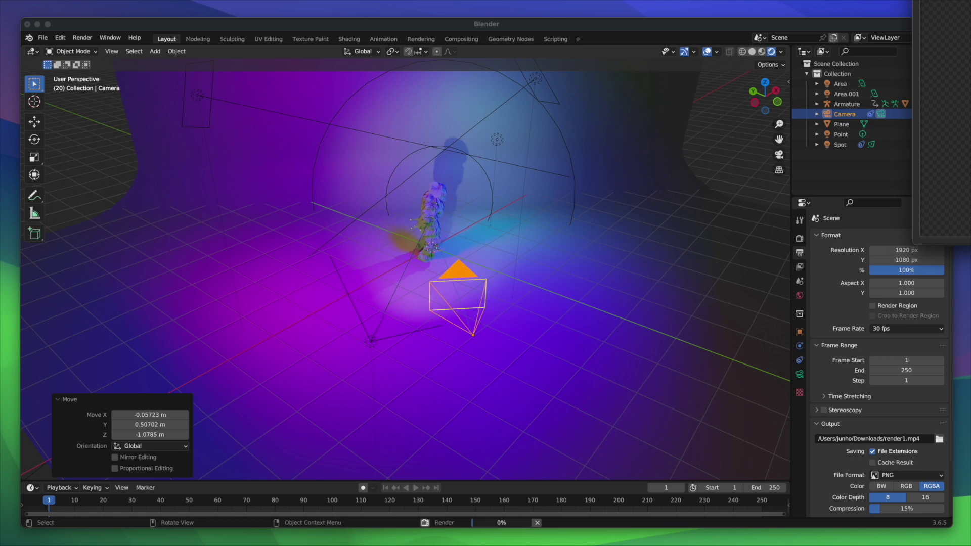
left_click_drag(970, 1, 502, 190)
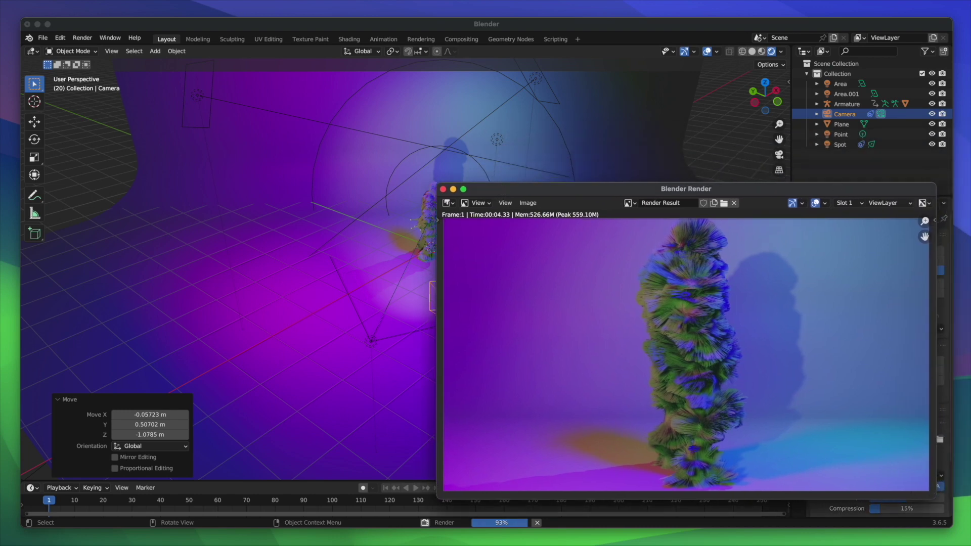